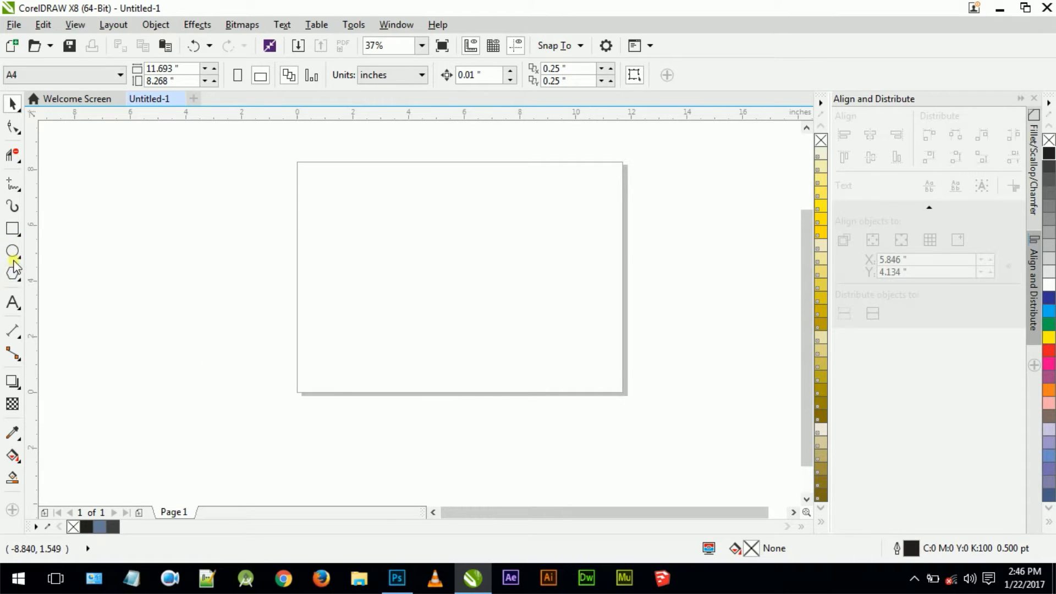
Step: Type the word PAINT on the page in Arial
{"action": "left_click", "coordinate": [13, 302]}
{"action": "left_click_drag", "start_coordinate": [348, 250], "coordinate": [595, 250]}
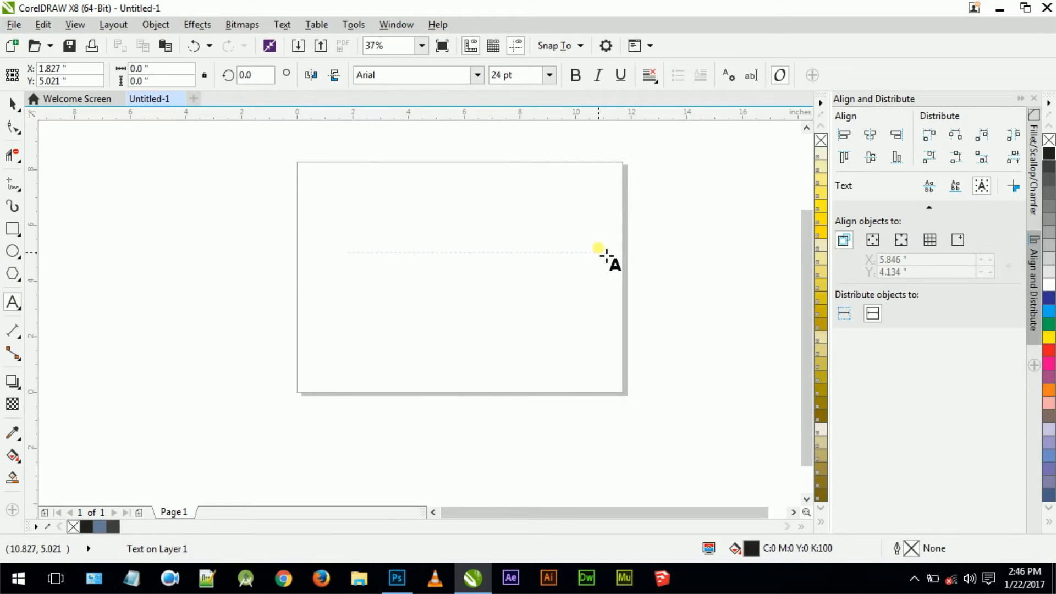
{"action": "type", "text": "PAINT"}
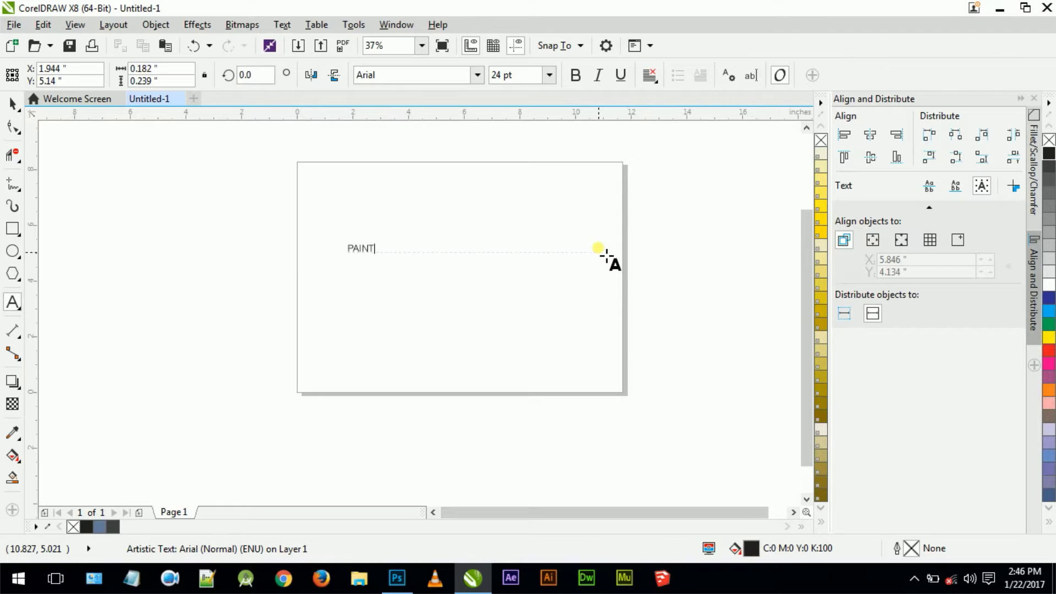
Step: Scale the PAINT text up so it sits enlarged near the page centre
{"action": "left_click", "coordinate": [377, 241]}
{"action": "left_click", "coordinate": [7, 105]}
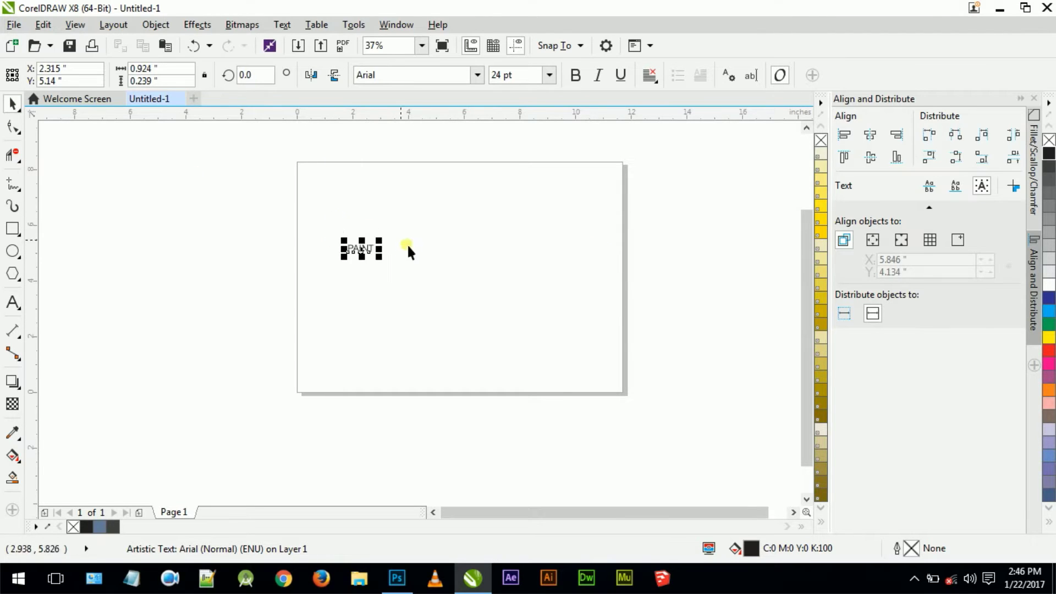
{"action": "left_click_drag", "start_coordinate": [385, 238], "coordinate": [456, 267]}
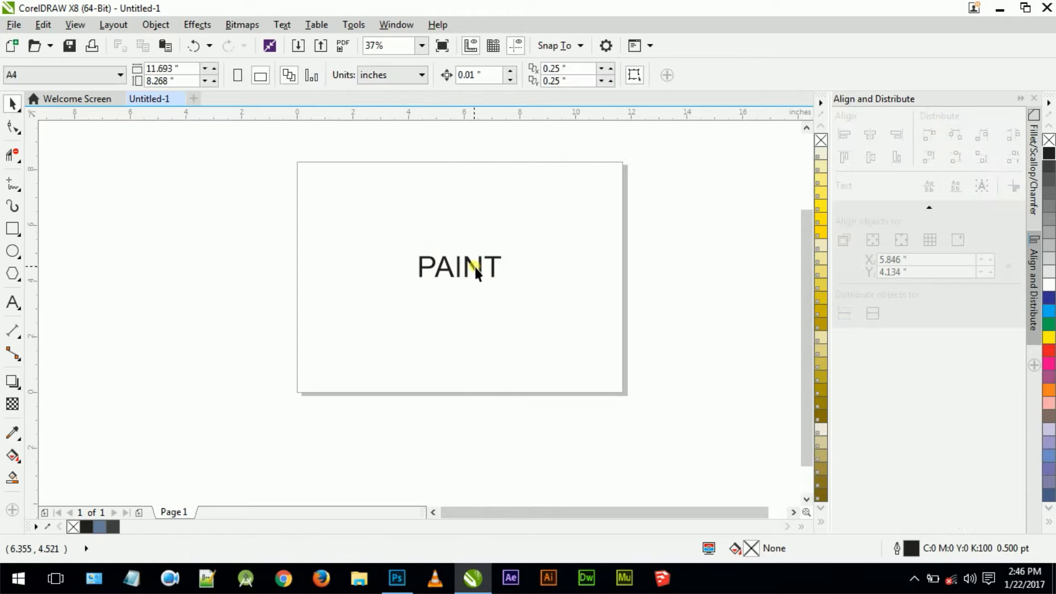
{"action": "scroll", "coordinate": [476, 270], "scroll_direction": "up", "scroll_amount": 5}
{"action": "left_click", "coordinate": [476, 269]}
Step: Change the PAINT text's font to SciFly
{"action": "left_click", "coordinate": [476, 75]}
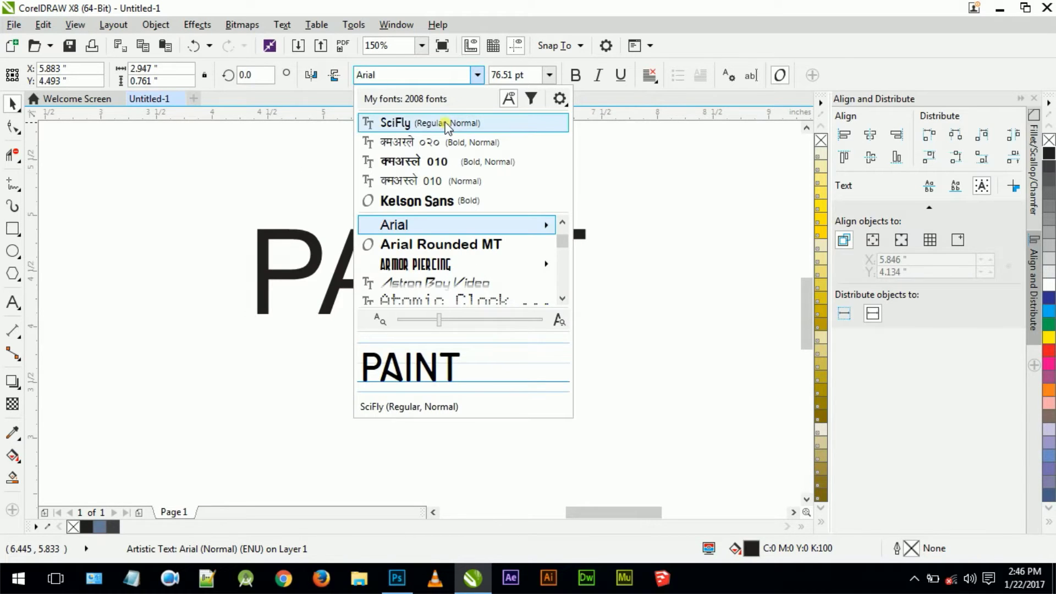
{"action": "left_click", "coordinate": [446, 123]}
{"action": "scroll", "coordinate": [403, 328], "scroll_direction": "down", "scroll_amount": 2}
{"action": "scroll", "coordinate": [395, 312], "scroll_direction": "up", "scroll_amount": 2}
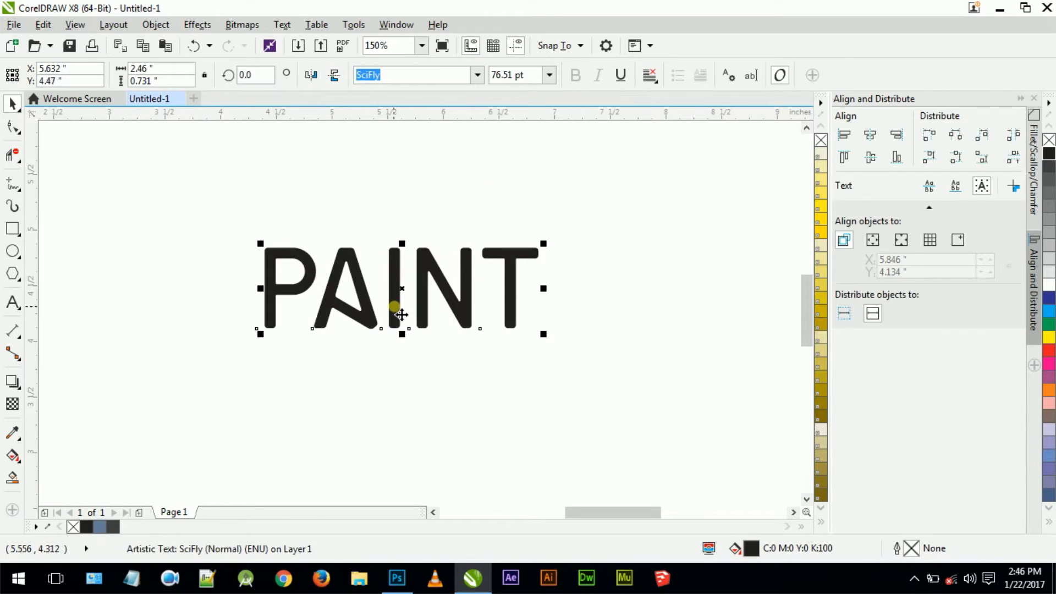
{"action": "left_click", "coordinate": [377, 482]}
{"action": "left_click", "coordinate": [330, 306]}
Step: Duplicate PAINT and nudge the copy slightly down and to the right
{"action": "right_click", "coordinate": [337, 306]}
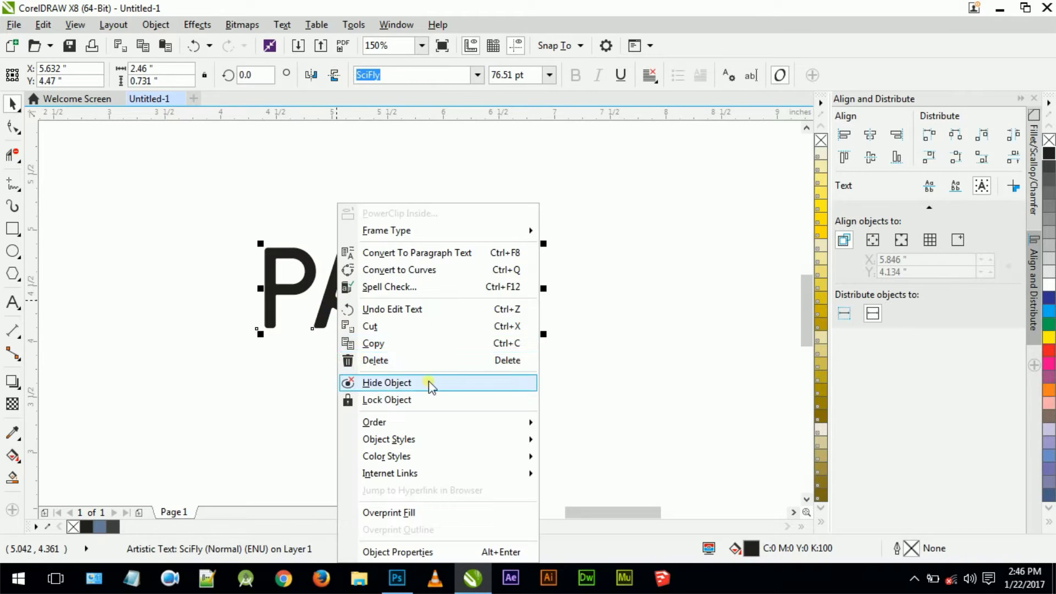
{"action": "left_click", "coordinate": [395, 343]}
{"action": "right_click", "coordinate": [346, 360]}
{"action": "left_click", "coordinate": [385, 459]}
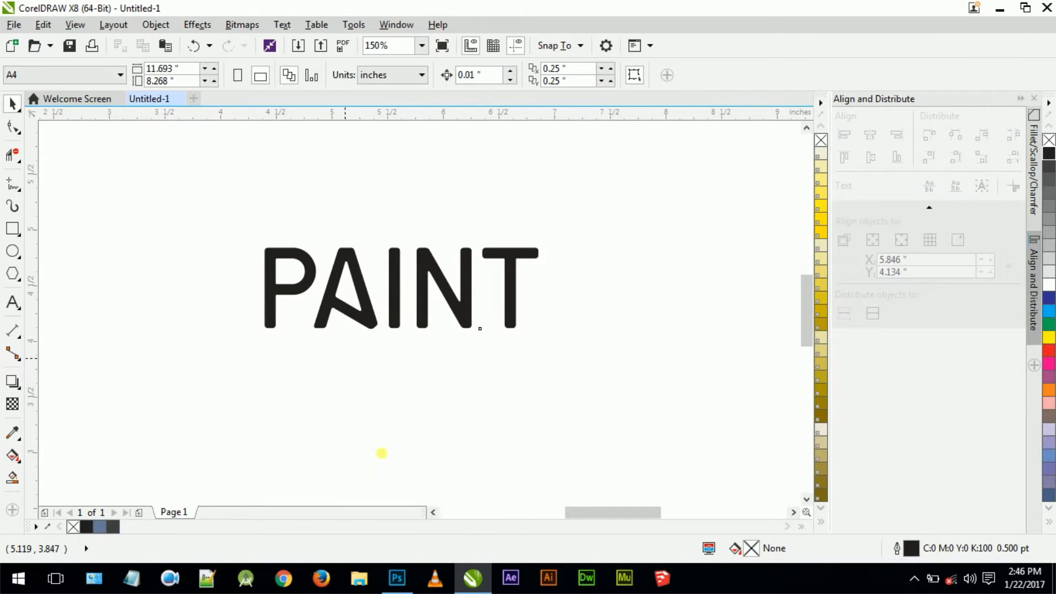
{"action": "left_click_drag", "start_coordinate": [352, 322], "coordinate": [357, 329]}
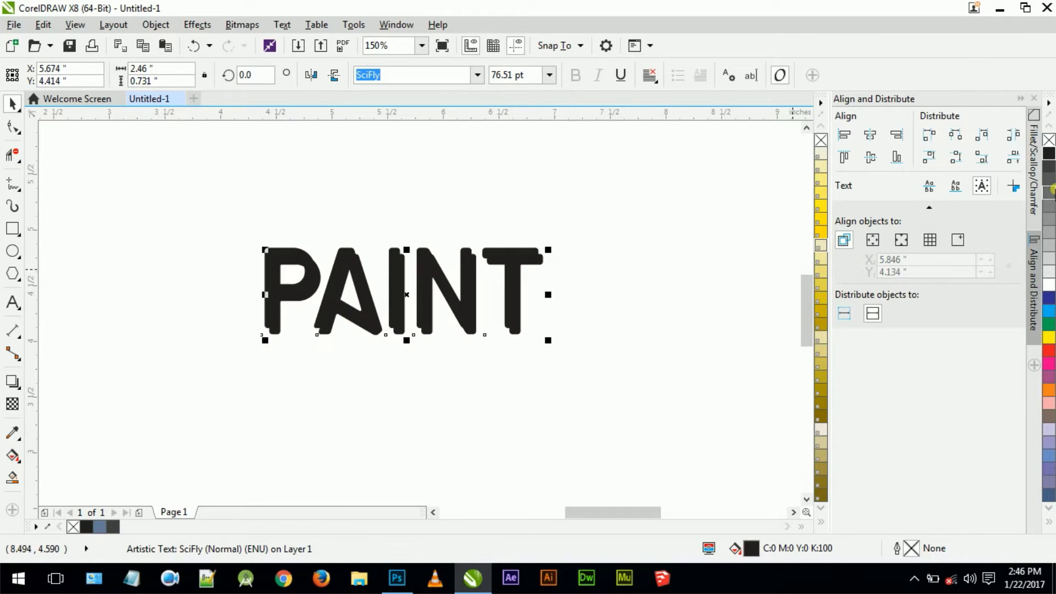
Step: Give the offset copy no fill and a black outline
{"action": "left_click", "coordinate": [1047, 141]}
{"action": "right_click", "coordinate": [1048, 153]}
{"action": "left_click", "coordinate": [558, 396]}
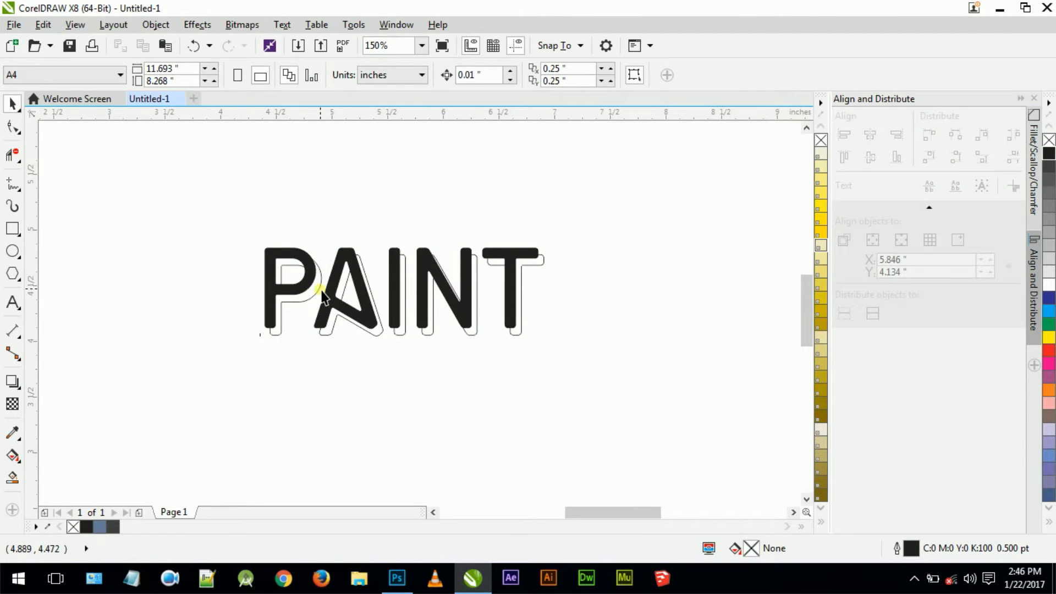
{"action": "scroll", "coordinate": [323, 296], "scroll_direction": "up", "scroll_amount": 2}
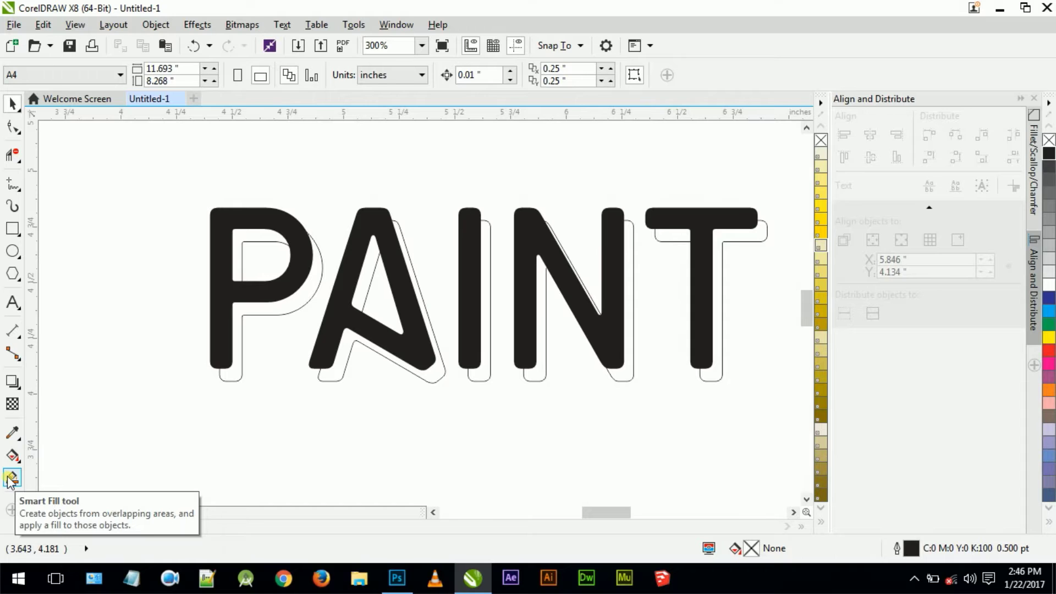
Step: Smart Fill the shadow gaps of P, A, I, N and T stems and T crossbar
{"action": "left_click", "coordinate": [11, 479]}
{"action": "left_click", "coordinate": [257, 316]}
{"action": "left_click", "coordinate": [253, 269]}
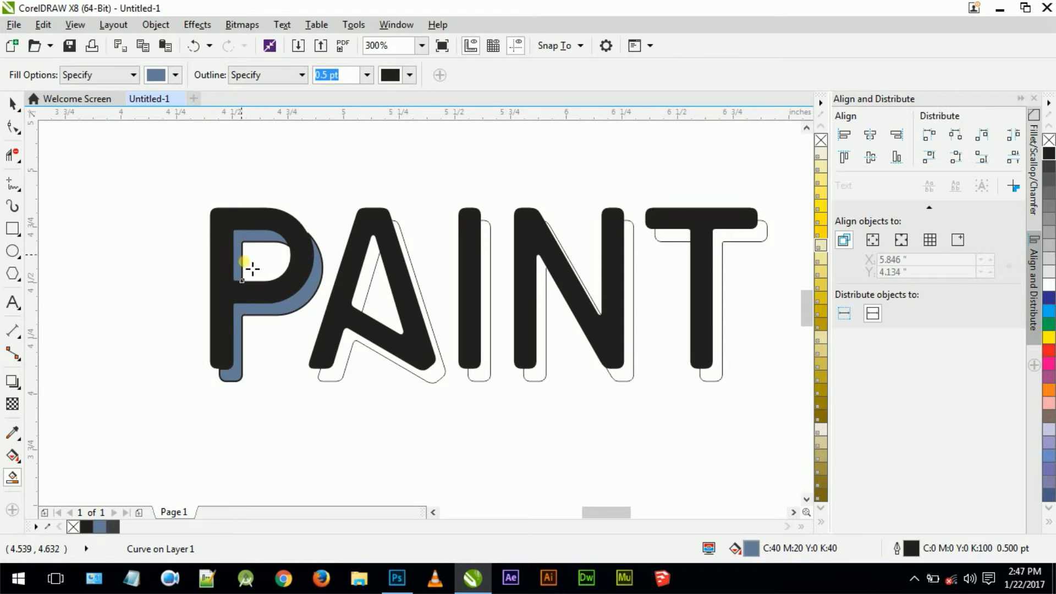
{"action": "left_click", "coordinate": [338, 378]}
{"action": "left_click", "coordinate": [358, 302]}
{"action": "left_click", "coordinate": [488, 377]}
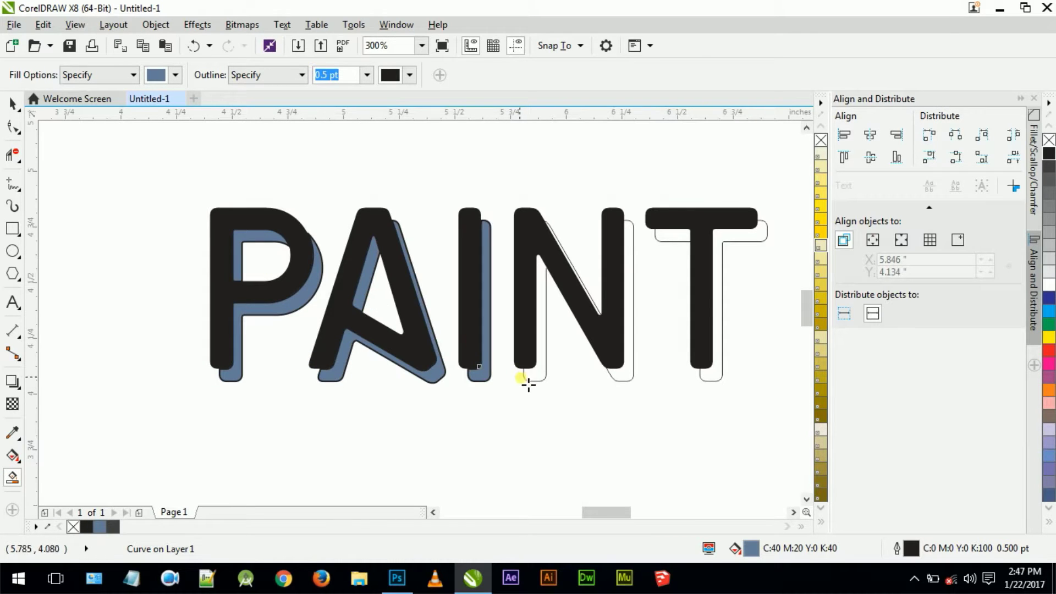
{"action": "left_click", "coordinate": [526, 380]}
{"action": "left_click", "coordinate": [625, 374]}
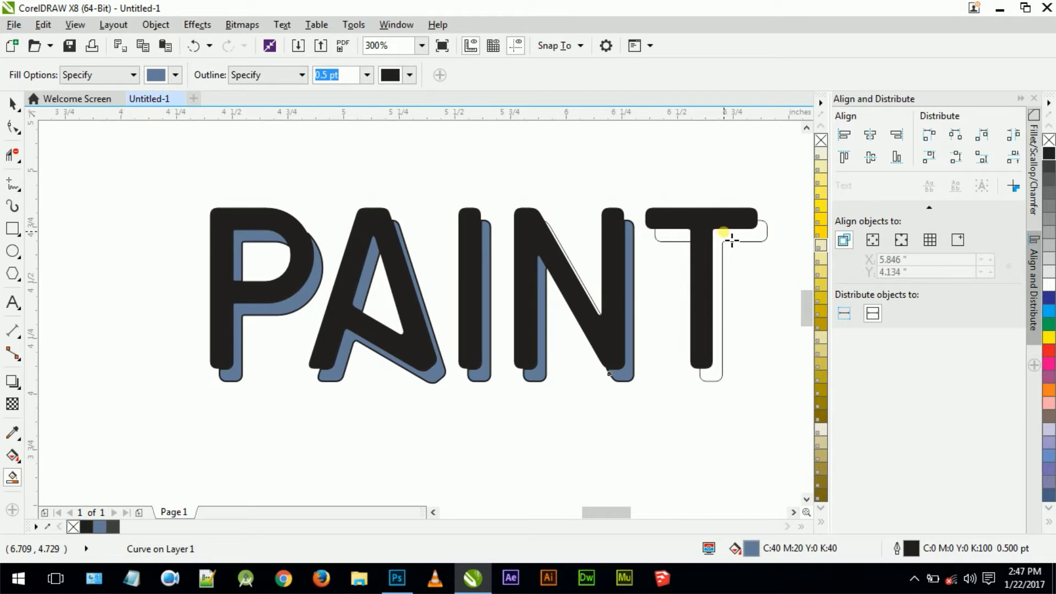
{"action": "left_click", "coordinate": [711, 248]}
{"action": "left_click", "coordinate": [677, 235]}
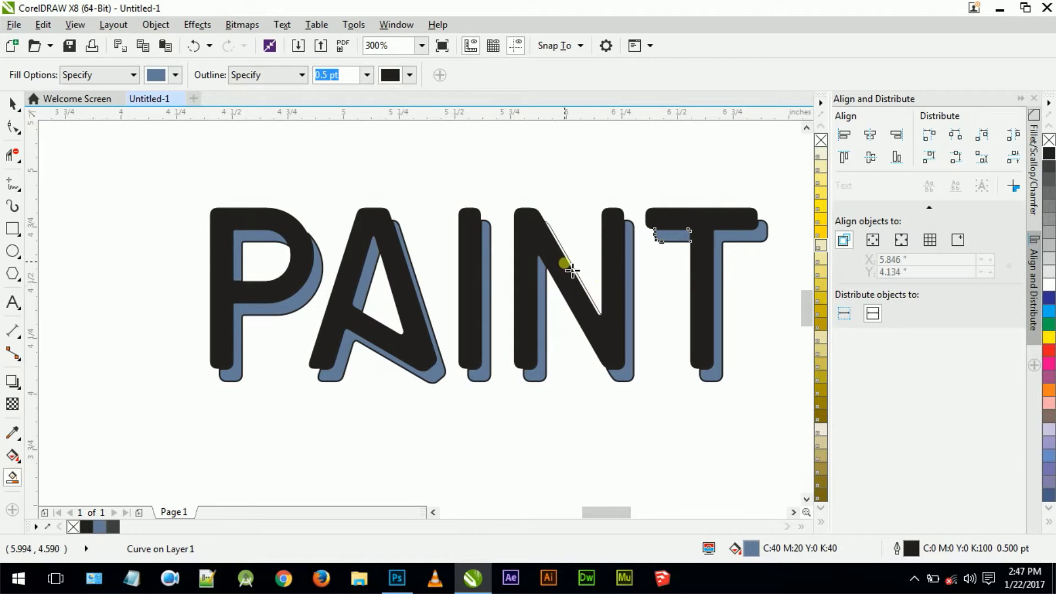
{"action": "left_click", "coordinate": [330, 306]}
{"action": "scroll", "coordinate": [226, 306], "scroll_direction": "up", "scroll_amount": 3}
Step: Shrink the P's inner shadow piece slightly to open a white gap
{"action": "scroll", "coordinate": [314, 349], "scroll_direction": "up", "scroll_amount": 3}
{"action": "scroll", "coordinate": [346, 376], "scroll_direction": "down", "scroll_amount": 2}
{"action": "scroll", "coordinate": [313, 311], "scroll_direction": "down", "scroll_amount": 2}
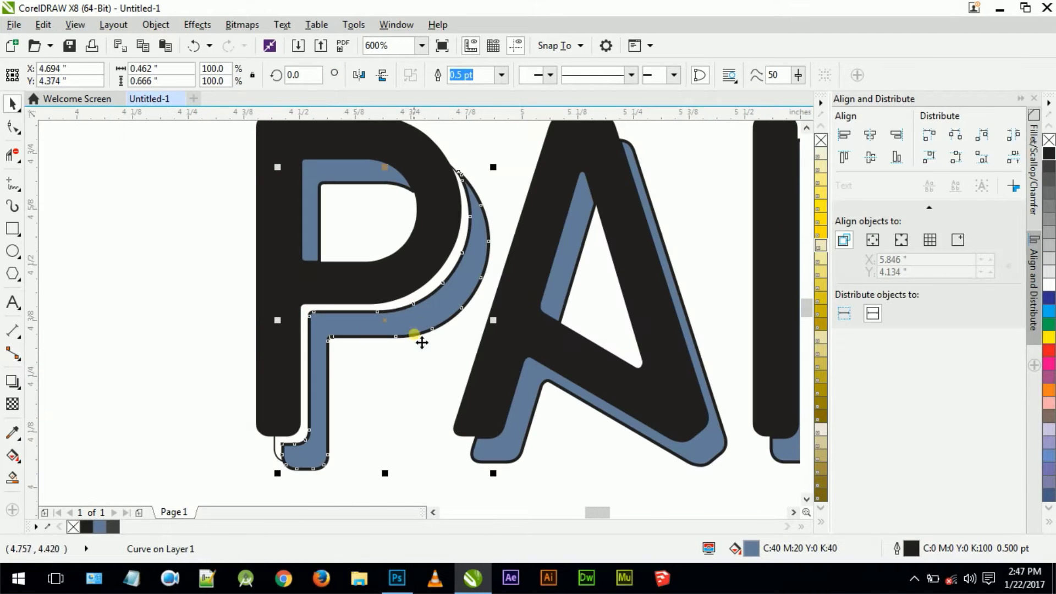
{"action": "key", "text": "Escape"}
{"action": "left_click", "coordinate": [277, 448]}
{"action": "key", "text": "Escape"}
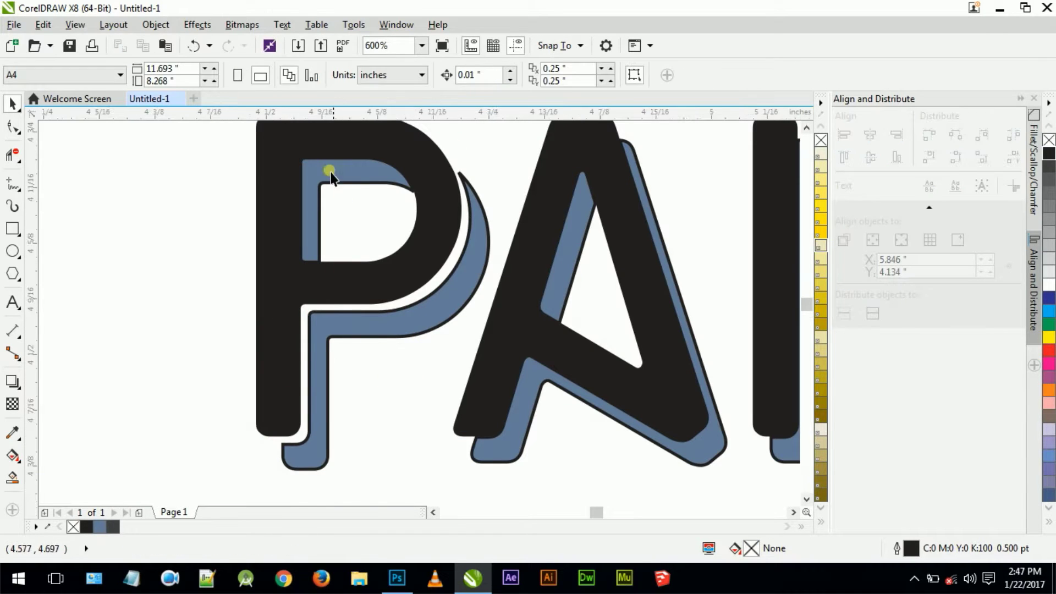
{"action": "scroll", "coordinate": [334, 177], "scroll_direction": "up", "scroll_amount": 2}
{"action": "scroll", "coordinate": [322, 202], "scroll_direction": "down", "scroll_amount": 1}
{"action": "left_click", "coordinate": [383, 325]}
{"action": "left_click_drag", "start_coordinate": [530, 216], "coordinate": [529, 236]}
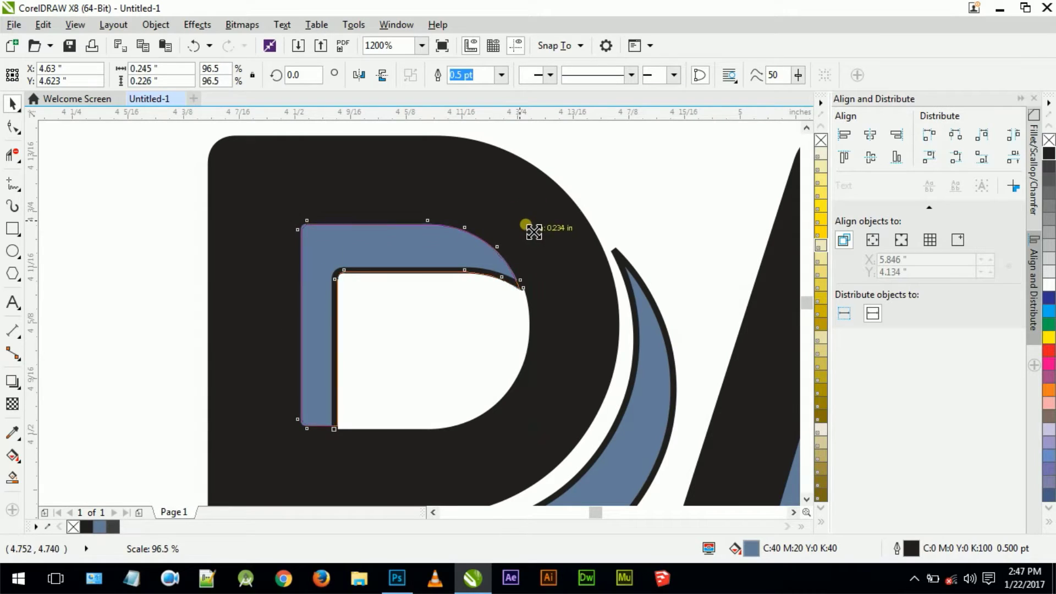
{"action": "key", "text": "Escape"}
Step: Shrink the P's outer blue shadow slightly and fine-tune its size
{"action": "scroll", "coordinate": [370, 258], "scroll_direction": "down", "scroll_amount": 1}
{"action": "scroll", "coordinate": [370, 259], "scroll_direction": "down", "scroll_amount": 1}
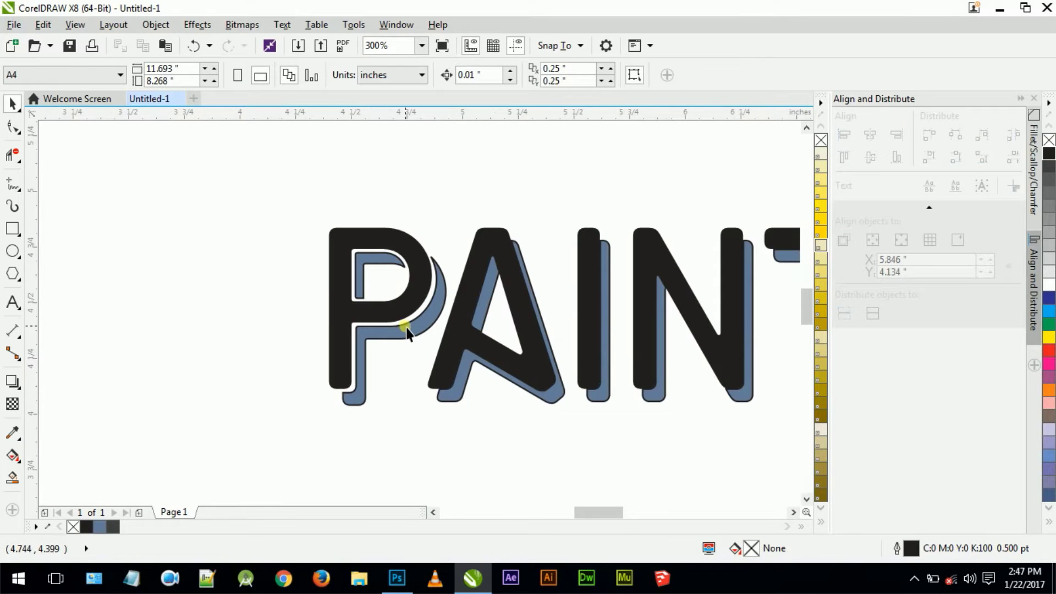
{"action": "scroll", "coordinate": [372, 338], "scroll_direction": "up", "scroll_amount": 2}
{"action": "left_click", "coordinate": [341, 336]}
{"action": "scroll", "coordinate": [342, 333], "scroll_direction": "down", "scroll_amount": 1}
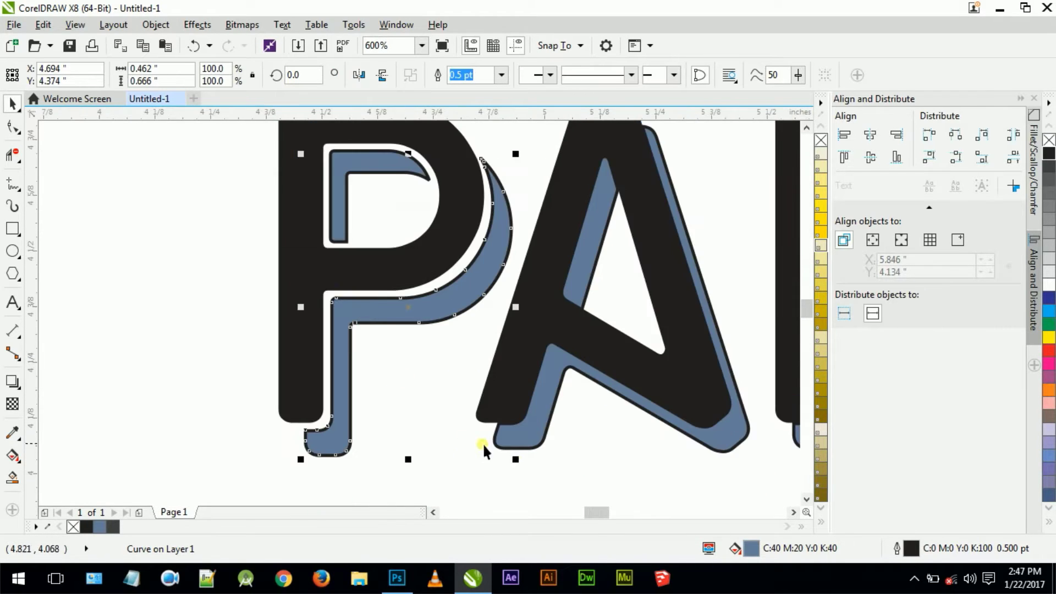
{"action": "scroll", "coordinate": [495, 457], "scroll_direction": "up", "scroll_amount": 1}
{"action": "left_click_drag", "start_coordinate": [515, 445], "coordinate": [515, 456]}
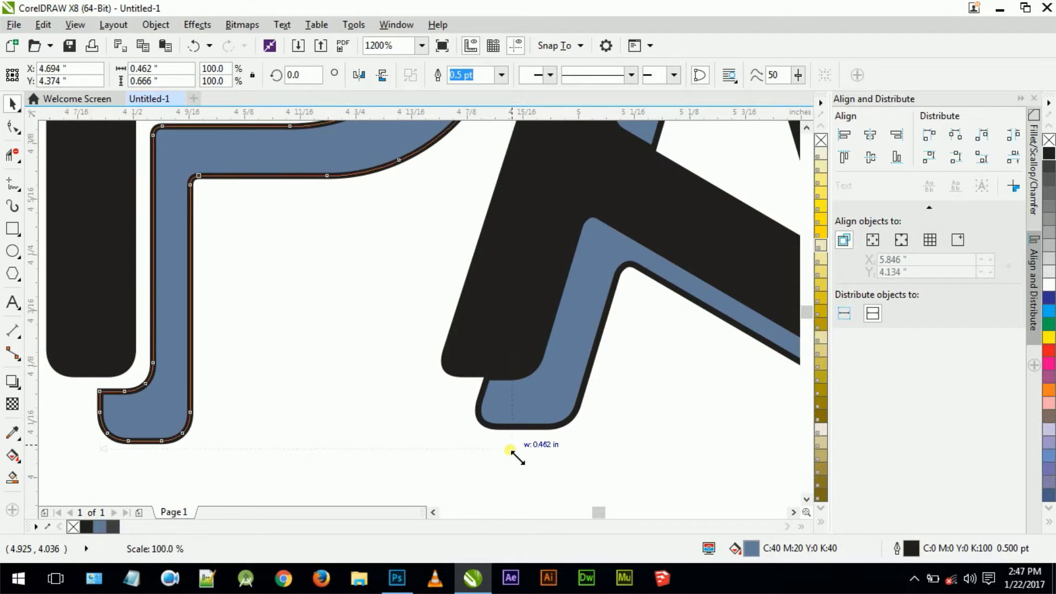
{"action": "left_click_drag", "start_coordinate": [507, 449], "coordinate": [502, 462]}
{"action": "scroll", "coordinate": [502, 462], "scroll_direction": "up", "scroll_amount": 2}
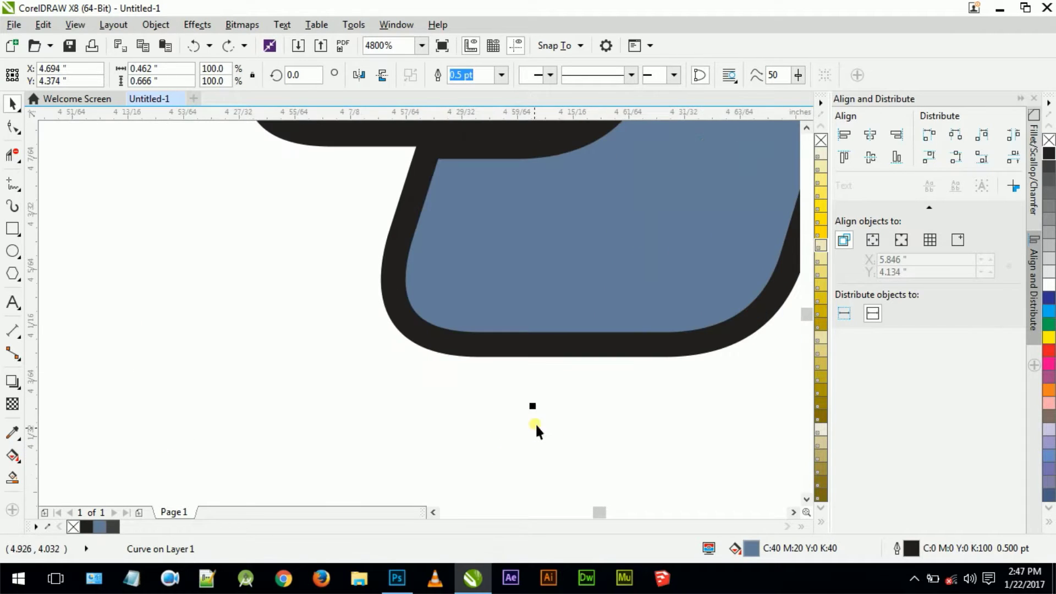
{"action": "scroll", "coordinate": [516, 407], "scroll_direction": "down", "scroll_amount": 2}
{"action": "scroll", "coordinate": [495, 412], "scroll_direction": "down", "scroll_amount": 1}
{"action": "left_click", "coordinate": [353, 435]}
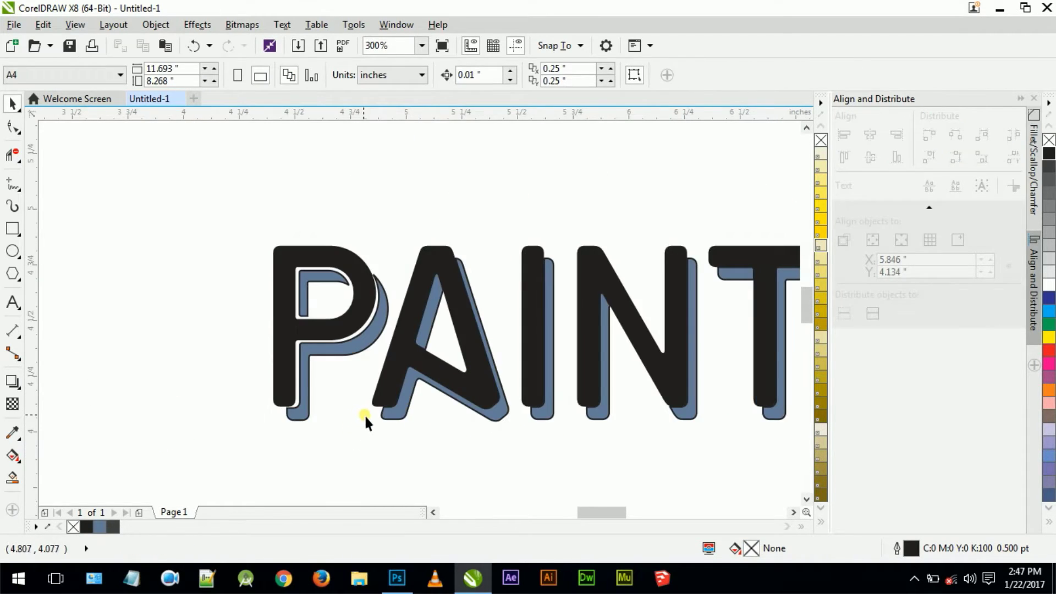
Step: Widen the P's outer shadow slightly to the right
{"action": "scroll", "coordinate": [299, 410], "scroll_direction": "up", "scroll_amount": 2}
{"action": "left_click", "coordinate": [300, 435]}
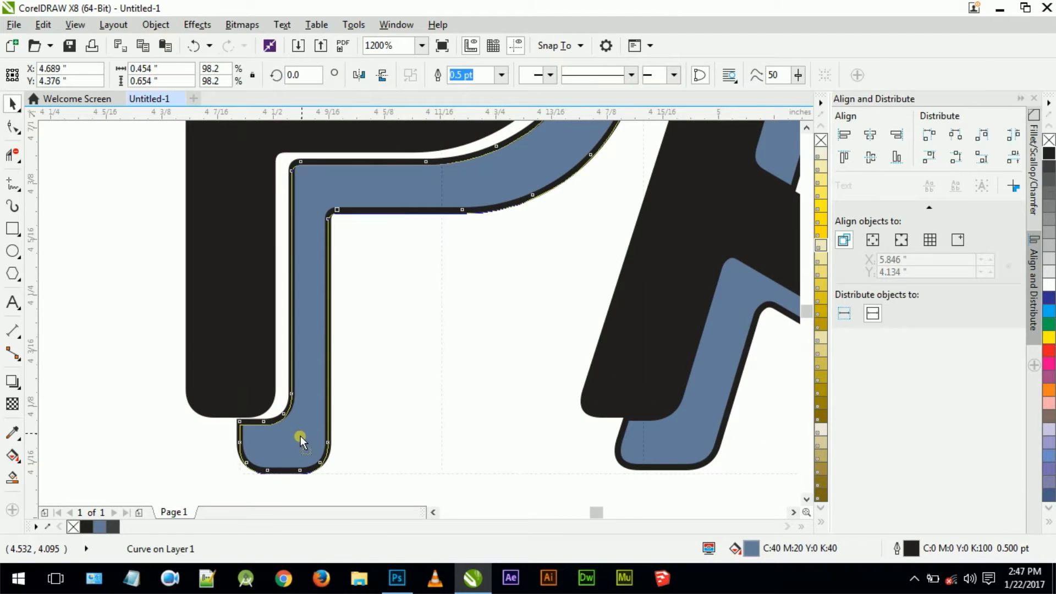
{"action": "scroll", "coordinate": [300, 435], "scroll_direction": "down", "scroll_amount": 2}
{"action": "scroll", "coordinate": [379, 351], "scroll_direction": "up", "scroll_amount": 2}
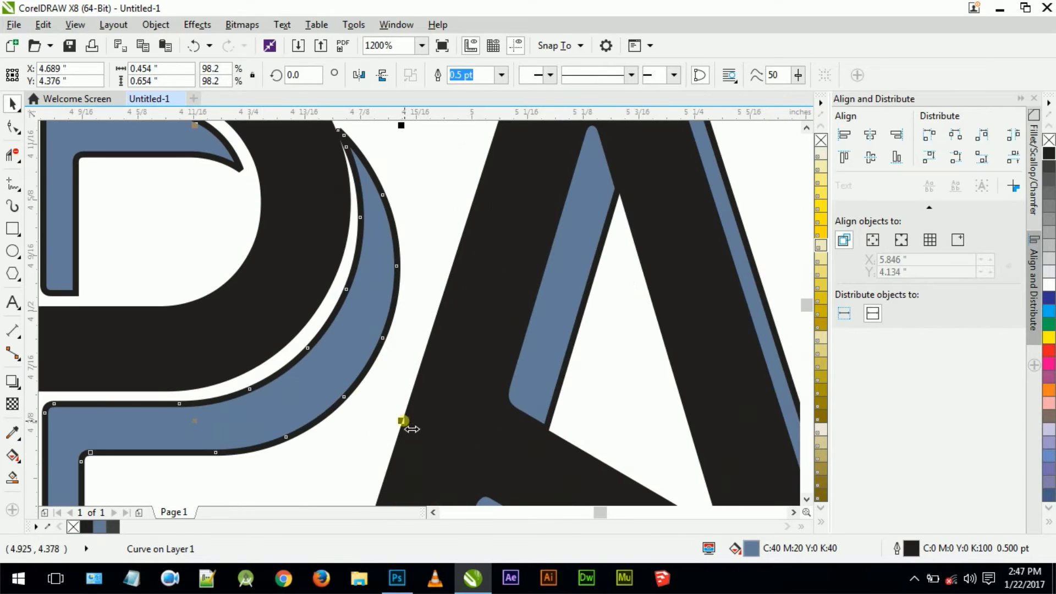
{"action": "left_click_drag", "start_coordinate": [405, 420], "coordinate": [414, 422]}
{"action": "left_click", "coordinate": [333, 456]}
{"action": "scroll", "coordinate": [356, 277], "scroll_direction": "down", "scroll_amount": 1}
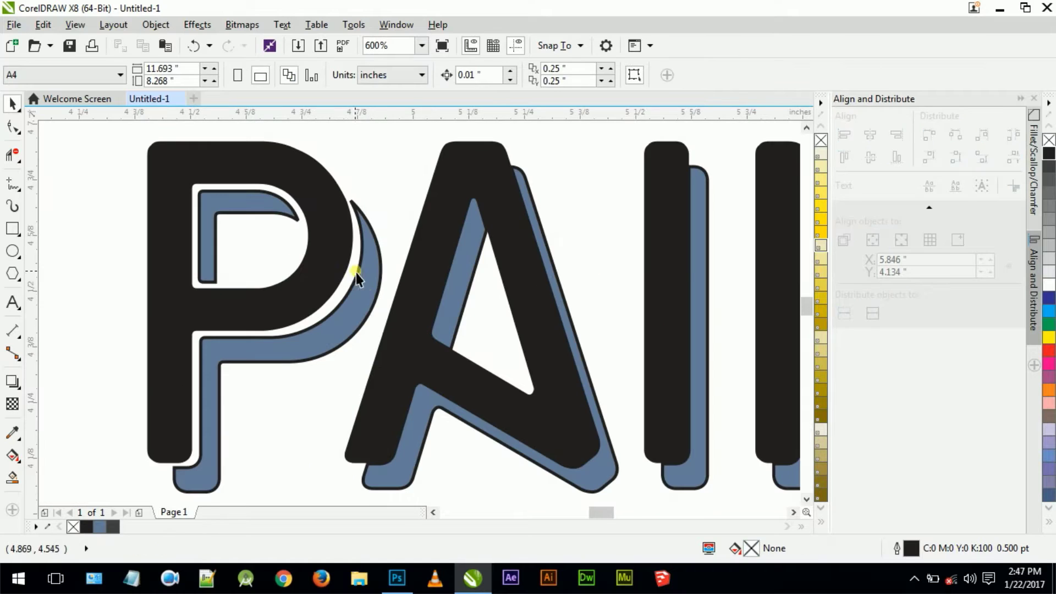
{"action": "left_click", "coordinate": [318, 406]}
{"action": "scroll", "coordinate": [316, 363], "scroll_direction": "down", "scroll_amount": 1}
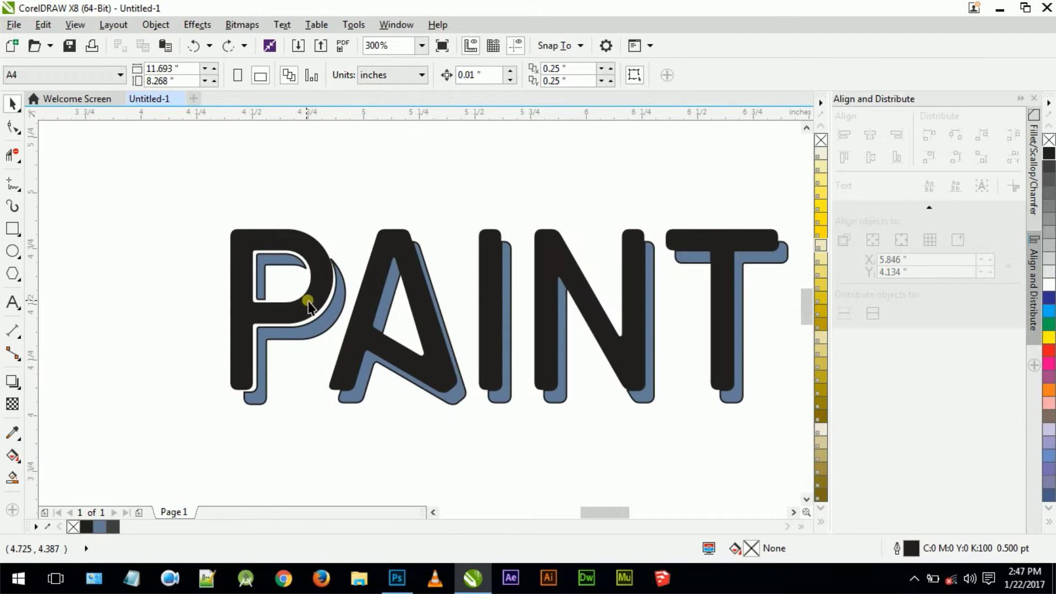
{"action": "left_click", "coordinate": [377, 306]}
{"action": "scroll", "coordinate": [379, 313], "scroll_direction": "up", "scroll_amount": 1}
Step: Shrink the A's blue shadow and its inner shadow piece to fit
{"action": "scroll", "coordinate": [401, 329], "scroll_direction": "up", "scroll_amount": 2}
{"action": "left_click_drag", "start_coordinate": [509, 493], "coordinate": [503, 472]}
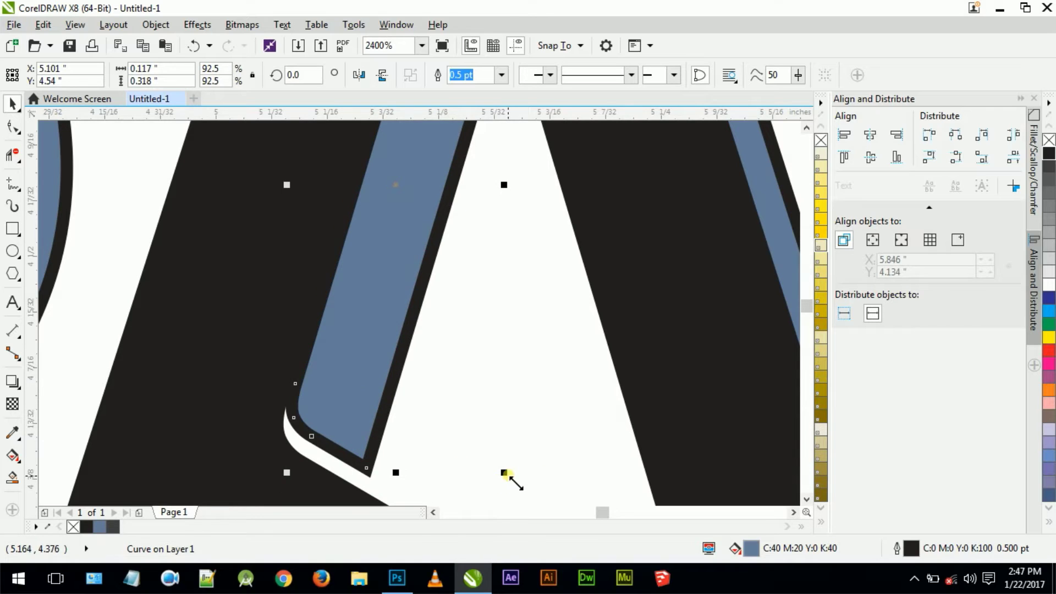
{"action": "left_click_drag", "start_coordinate": [503, 472], "coordinate": [488, 432]}
{"action": "scroll", "coordinate": [420, 273], "scroll_direction": "down", "scroll_amount": 2}
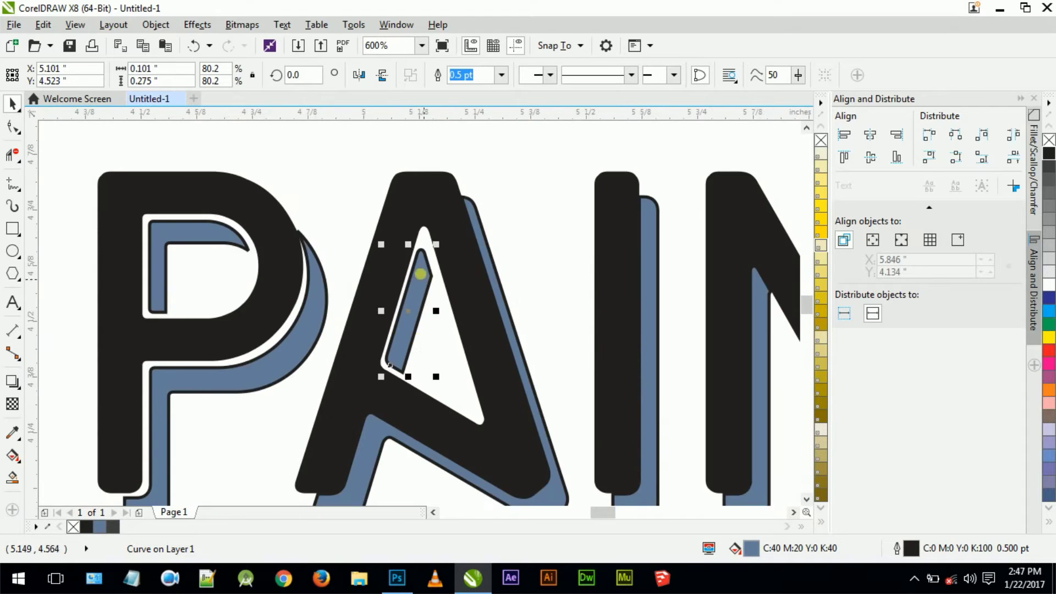
{"action": "scroll", "coordinate": [420, 273], "scroll_direction": "up", "scroll_amount": 1}
{"action": "scroll", "coordinate": [423, 308], "scroll_direction": "up", "scroll_amount": 1}
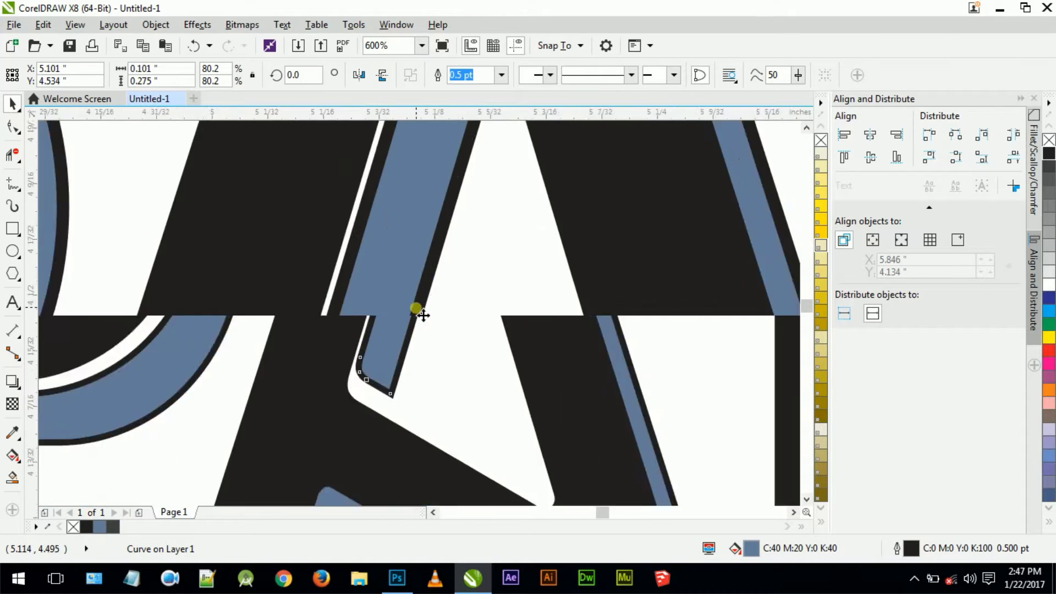
{"action": "scroll", "coordinate": [423, 314], "scroll_direction": "up", "scroll_amount": 1}
{"action": "scroll", "coordinate": [424, 315], "scroll_direction": "down", "scroll_amount": 3}
Step: Adjust the A shadow's bottom corner and check the shadow stripe beside the A
{"action": "left_click", "coordinate": [372, 358]}
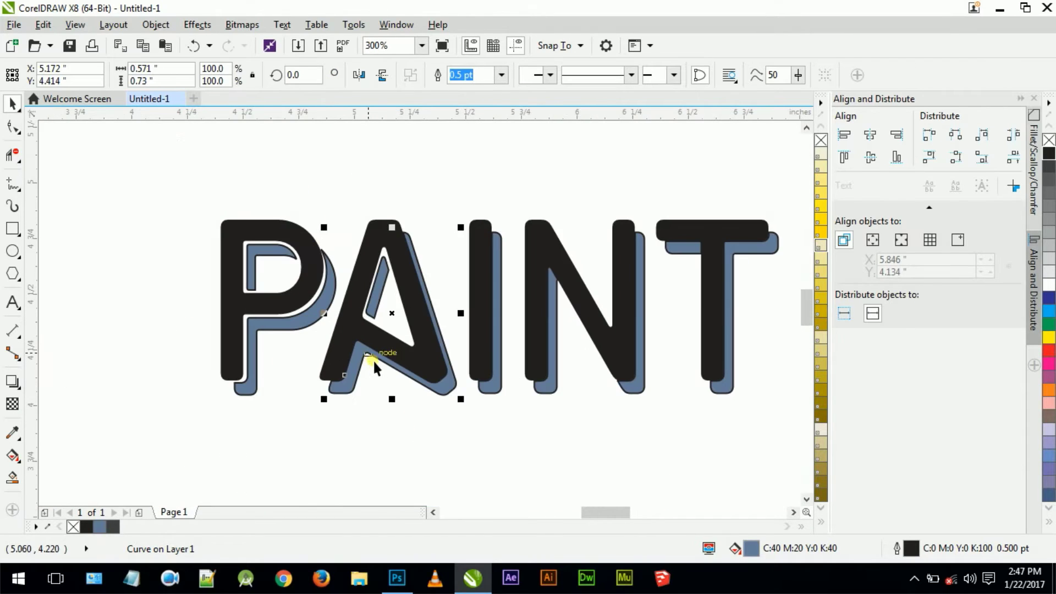
{"action": "scroll", "coordinate": [514, 434], "scroll_direction": "up", "scroll_amount": 1}
{"action": "scroll", "coordinate": [481, 393], "scroll_direction": "up", "scroll_amount": 1}
{"action": "left_click", "coordinate": [491, 417]}
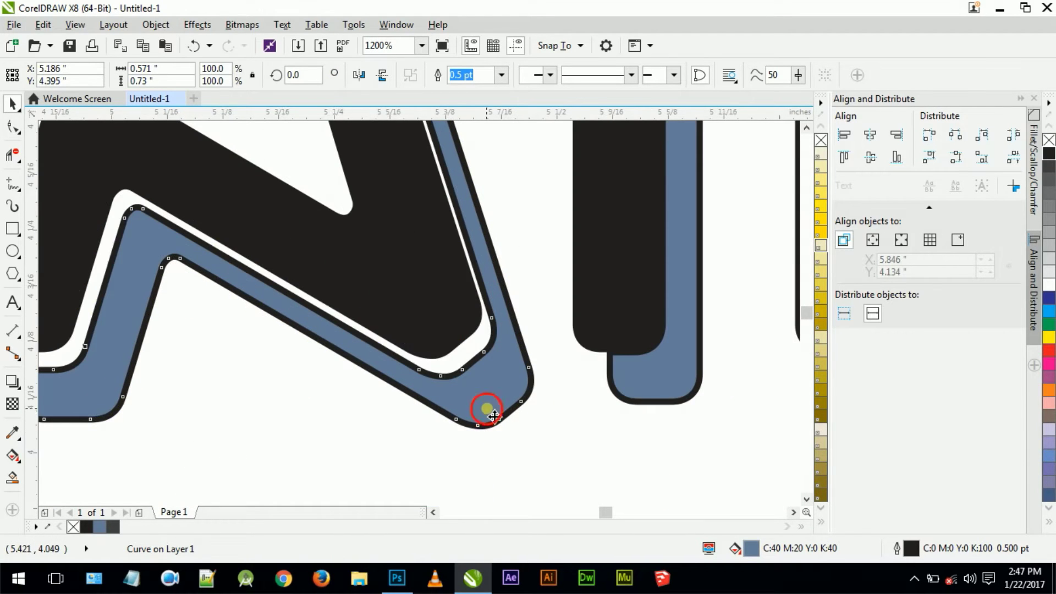
{"action": "scroll", "coordinate": [478, 412], "scroll_direction": "down", "scroll_amount": 1}
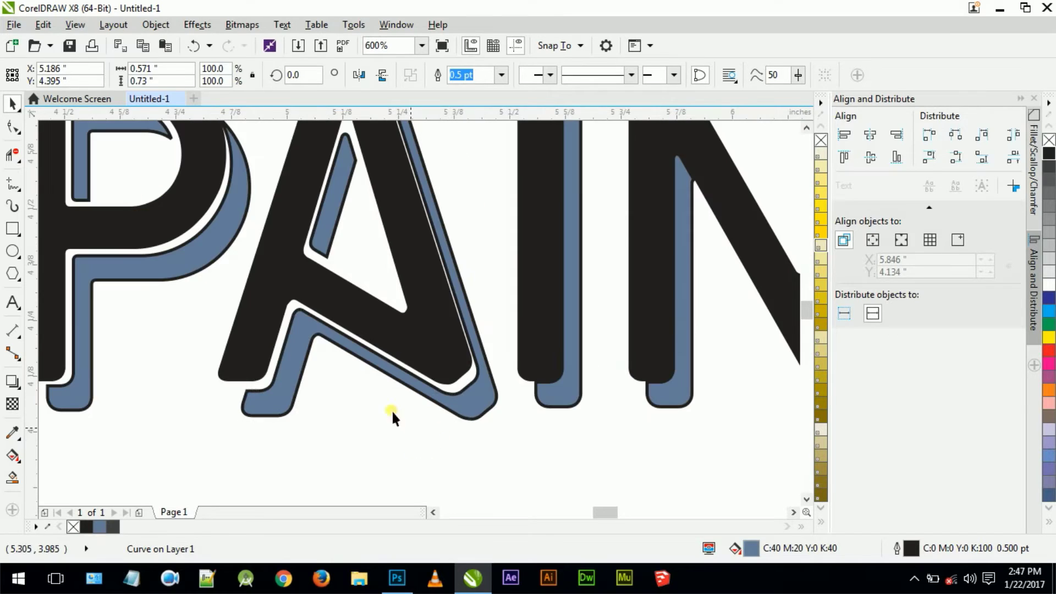
{"action": "left_click", "coordinate": [390, 409]}
{"action": "scroll", "coordinate": [391, 409], "scroll_direction": "down", "scroll_amount": 2}
{"action": "scroll", "coordinate": [291, 306], "scroll_direction": "up", "scroll_amount": 3}
{"action": "left_click", "coordinate": [433, 356]}
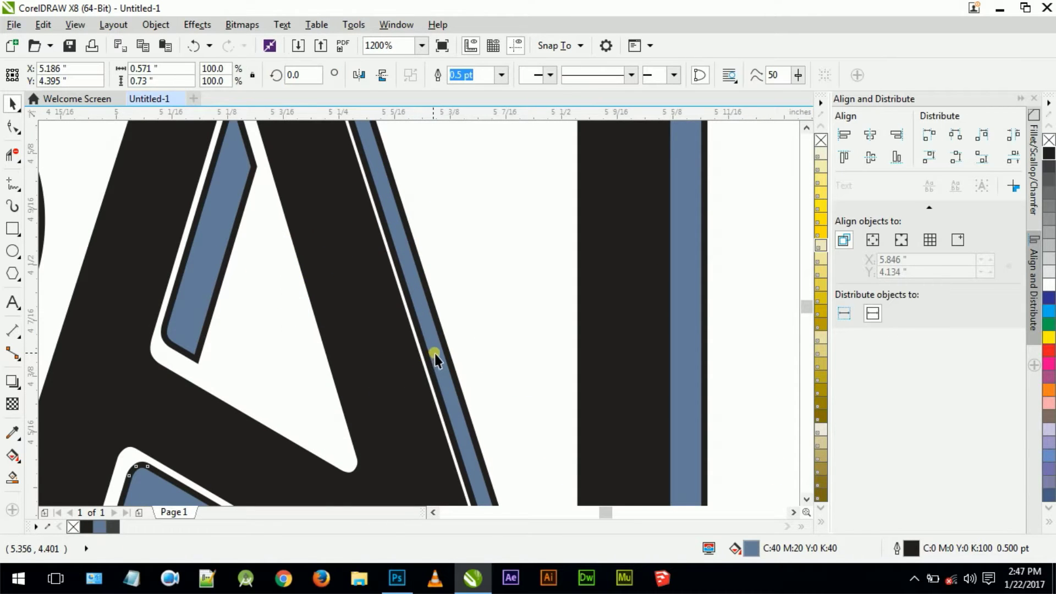
{"action": "scroll", "coordinate": [434, 354], "scroll_direction": "up", "scroll_amount": 1}
{"action": "scroll", "coordinate": [375, 305], "scroll_direction": "up", "scroll_amount": 1}
{"action": "scroll", "coordinate": [375, 304], "scroll_direction": "down", "scroll_amount": 3}
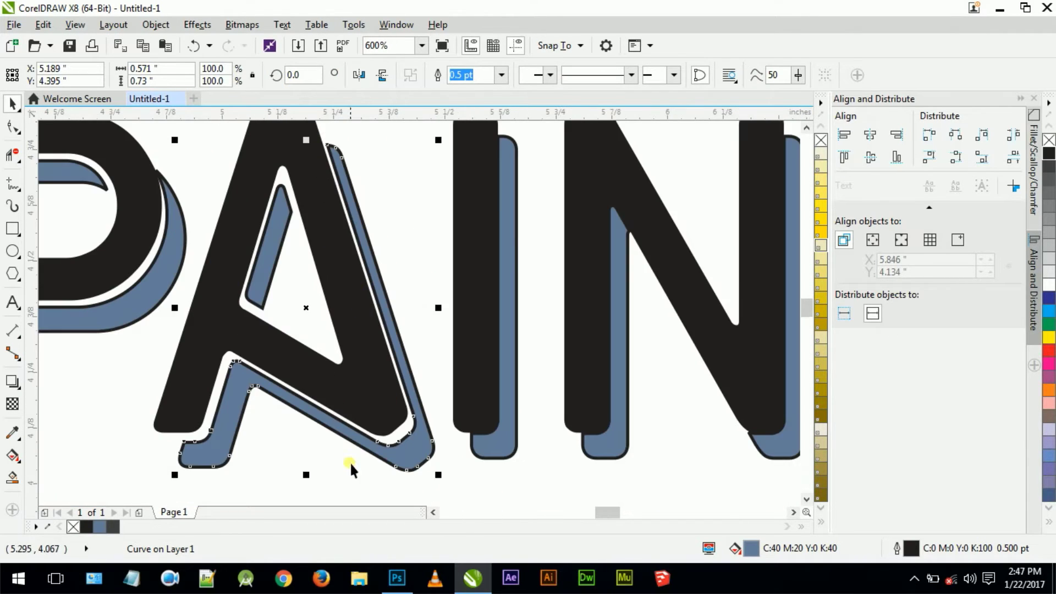
{"action": "left_click", "coordinate": [330, 311]}
{"action": "scroll", "coordinate": [330, 310], "scroll_direction": "down", "scroll_amount": 1}
{"action": "scroll", "coordinate": [320, 352], "scroll_direction": "up", "scroll_amount": 1}
{"action": "scroll", "coordinate": [365, 335], "scroll_direction": "down", "scroll_amount": 1}
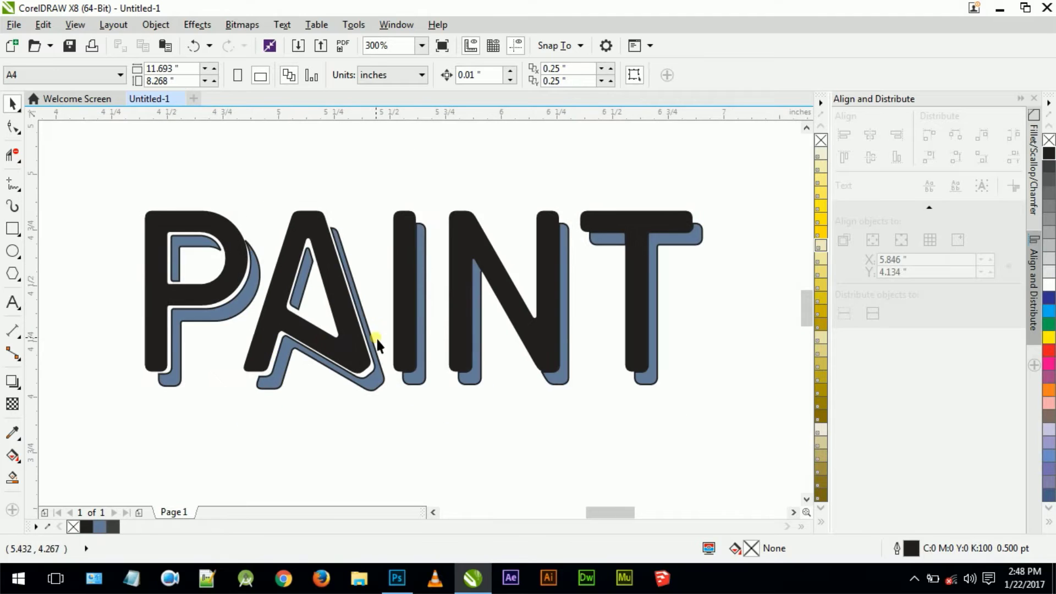
{"action": "scroll", "coordinate": [419, 385], "scroll_direction": "up", "scroll_amount": 1}
{"action": "scroll", "coordinate": [432, 365], "scroll_direction": "up", "scroll_amount": 1}
Step: Nudge the I's blue shadow slightly downward
{"action": "left_click", "coordinate": [432, 365]}
{"action": "scroll", "coordinate": [429, 396], "scroll_direction": "down", "scroll_amount": 2}
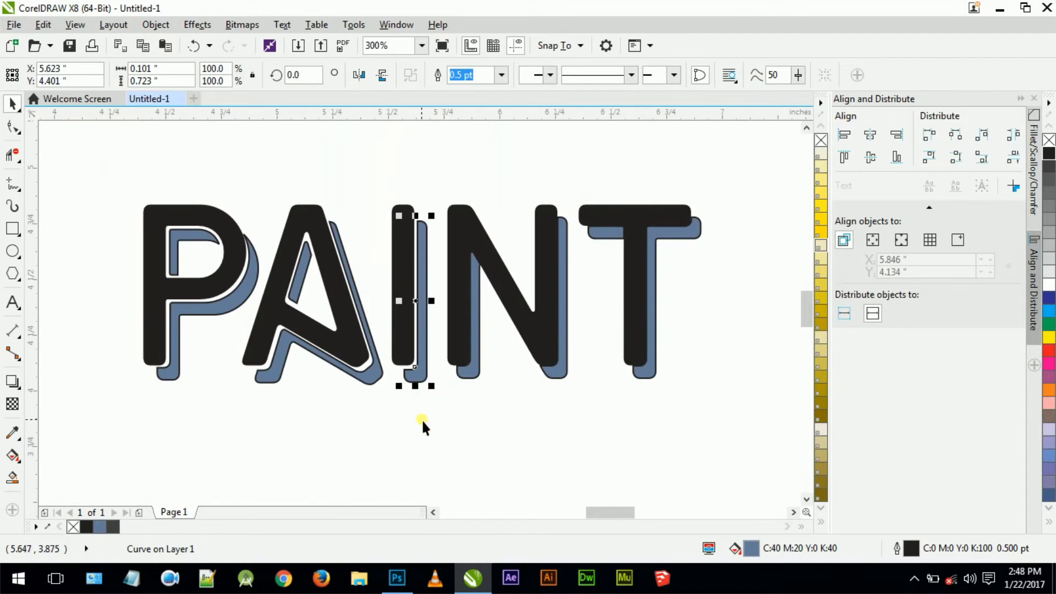
{"action": "scroll", "coordinate": [425, 266], "scroll_direction": "up", "scroll_amount": 2}
{"action": "scroll", "coordinate": [428, 275], "scroll_direction": "up", "scroll_amount": 2}
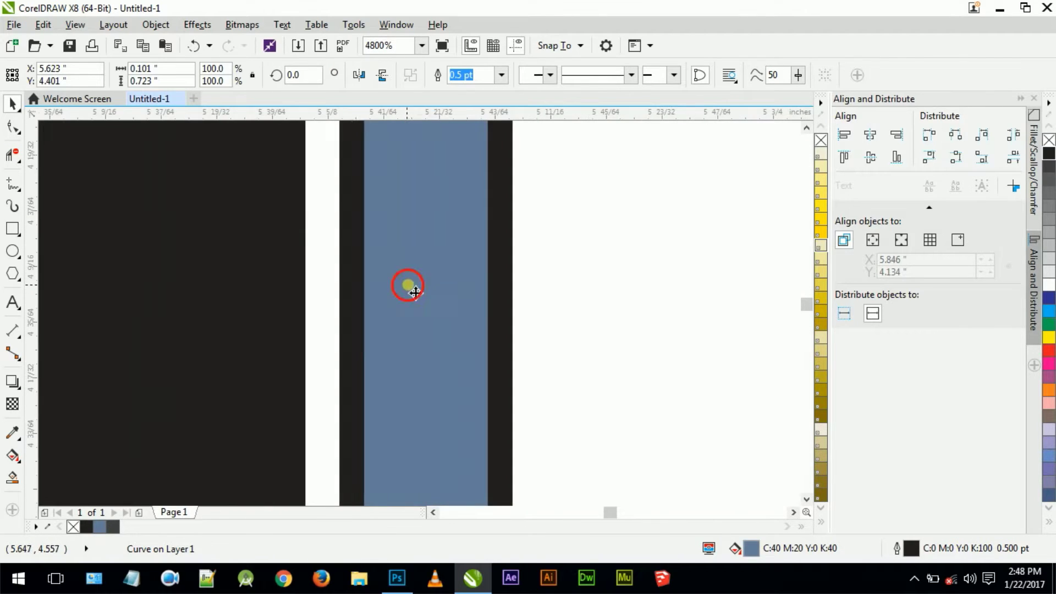
{"action": "scroll", "coordinate": [403, 278], "scroll_direction": "down", "scroll_amount": 3}
{"action": "scroll", "coordinate": [401, 374], "scroll_direction": "up", "scroll_amount": 1}
{"action": "scroll", "coordinate": [389, 384], "scroll_direction": "up", "scroll_amount": 1}
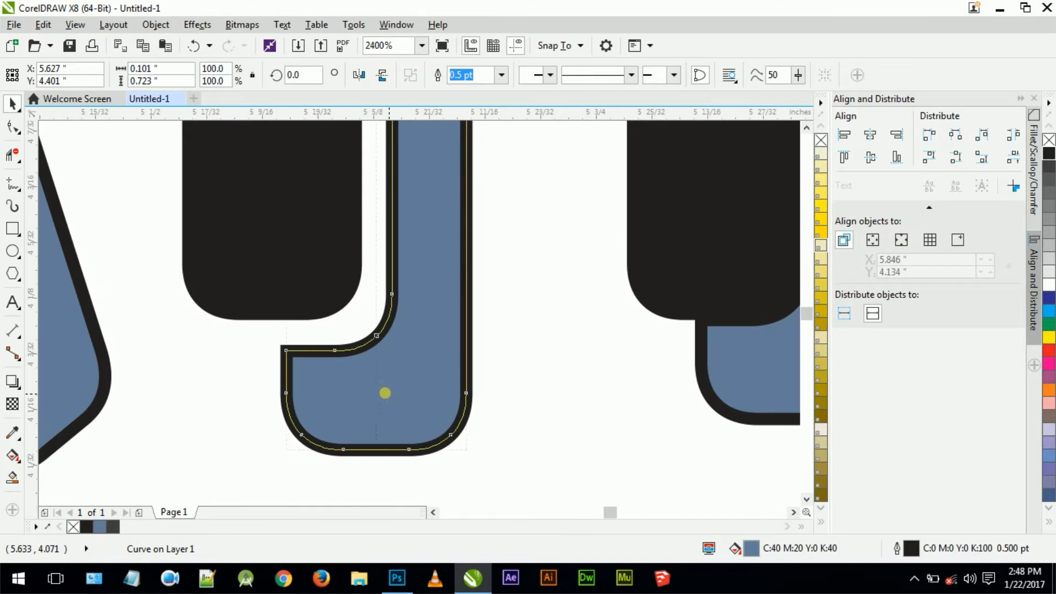
{"action": "scroll", "coordinate": [388, 392], "scroll_direction": "down", "scroll_amount": 2}
{"action": "scroll", "coordinate": [453, 423], "scroll_direction": "down", "scroll_amount": 1}
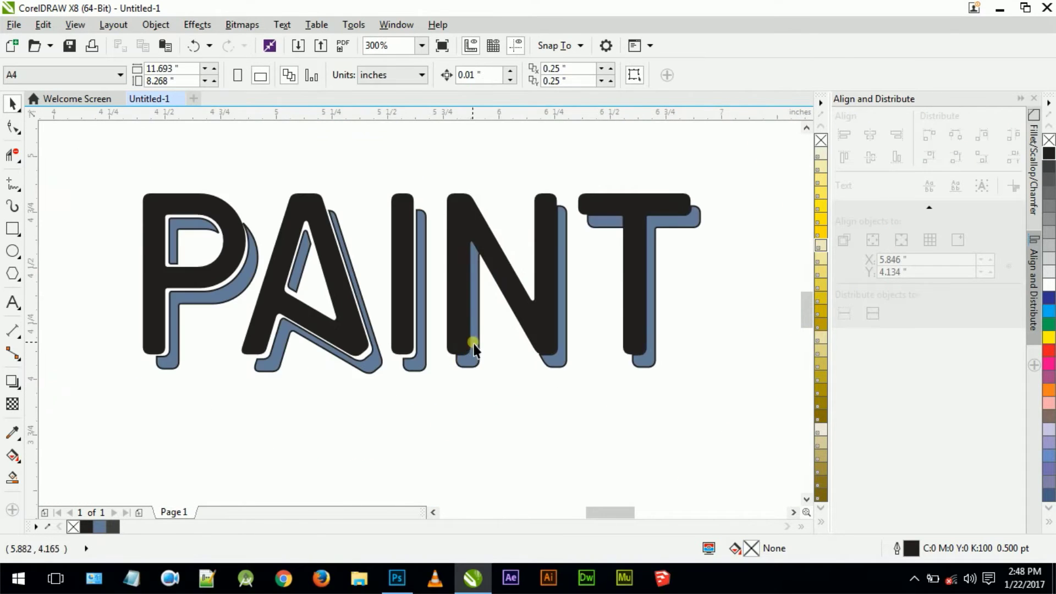
{"action": "scroll", "coordinate": [471, 341], "scroll_direction": "up", "scroll_amount": 2}
{"action": "left_click_drag", "start_coordinate": [491, 371], "coordinate": [493, 376]}
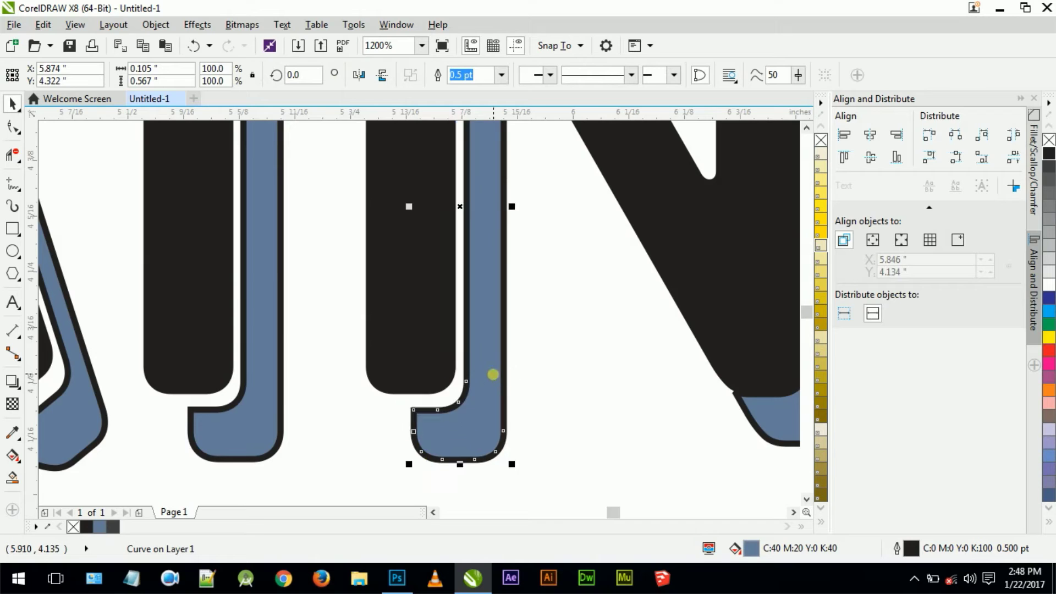
{"action": "scroll", "coordinate": [492, 374], "scroll_direction": "down", "scroll_amount": 2}
{"action": "key", "text": "Escape"}
Step: Shift the N's shadow right and reposition it behind the letter
{"action": "scroll", "coordinate": [474, 279], "scroll_direction": "up", "scroll_amount": 2}
{"action": "scroll", "coordinate": [419, 229], "scroll_direction": "down", "scroll_amount": 2}
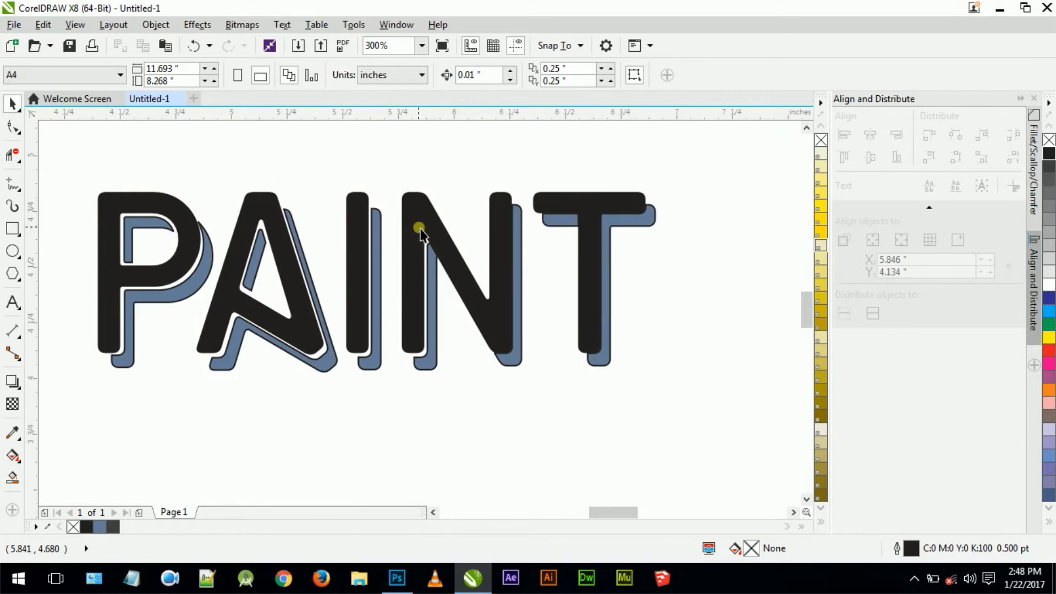
{"action": "scroll", "coordinate": [419, 229], "scroll_direction": "up", "scroll_amount": 2}
{"action": "left_click_drag", "start_coordinate": [530, 341], "coordinate": [566, 337]}
{"action": "scroll", "coordinate": [528, 319], "scroll_direction": "down", "scroll_amount": 1}
{"action": "scroll", "coordinate": [528, 317], "scroll_direction": "up", "scroll_amount": 2}
{"action": "scroll", "coordinate": [533, 318], "scroll_direction": "down", "scroll_amount": 1}
{"action": "scroll", "coordinate": [471, 313], "scroll_direction": "down", "scroll_amount": 1}
{"action": "left_click_drag", "start_coordinate": [486, 307], "coordinate": [485, 316]}
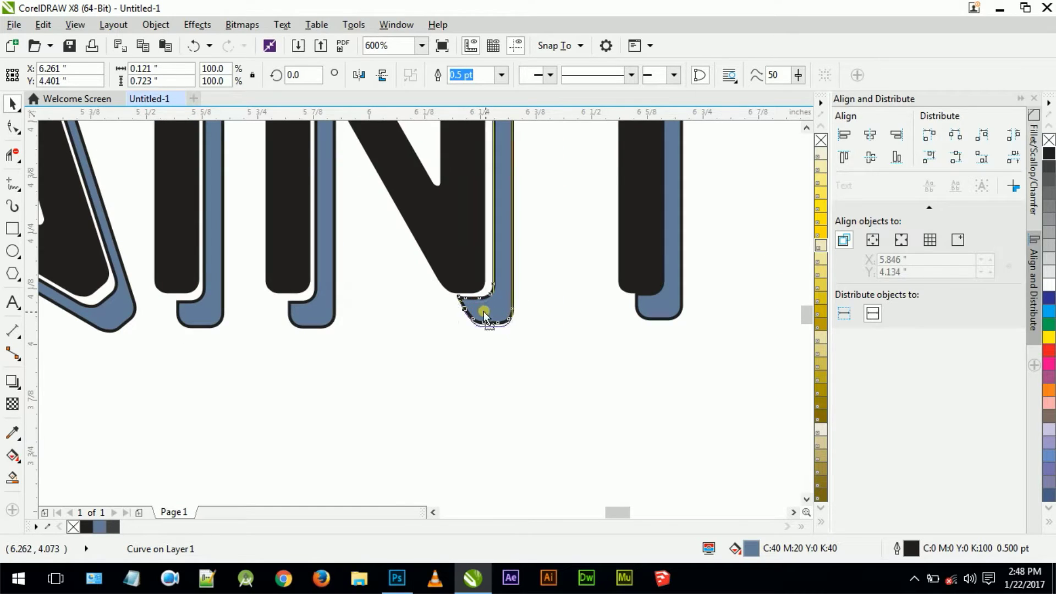
{"action": "scroll", "coordinate": [422, 308], "scroll_direction": "down", "scroll_amount": 2}
{"action": "key", "text": "Escape"}
Step: Nudge the T's stem shadow into place behind the letter
{"action": "scroll", "coordinate": [468, 253], "scroll_direction": "up", "scroll_amount": 3}
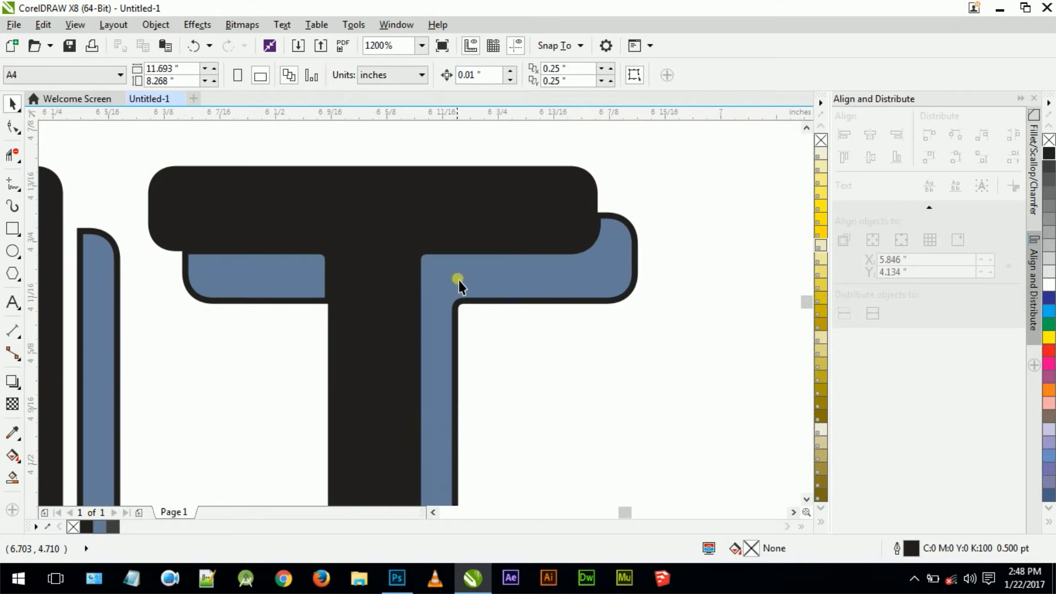
{"action": "left_click", "coordinate": [459, 279]}
{"action": "left_click_drag", "start_coordinate": [471, 294], "coordinate": [479, 299]}
{"action": "key", "text": "Escape"}
{"action": "scroll", "coordinate": [486, 258], "scroll_direction": "down", "scroll_amount": 2}
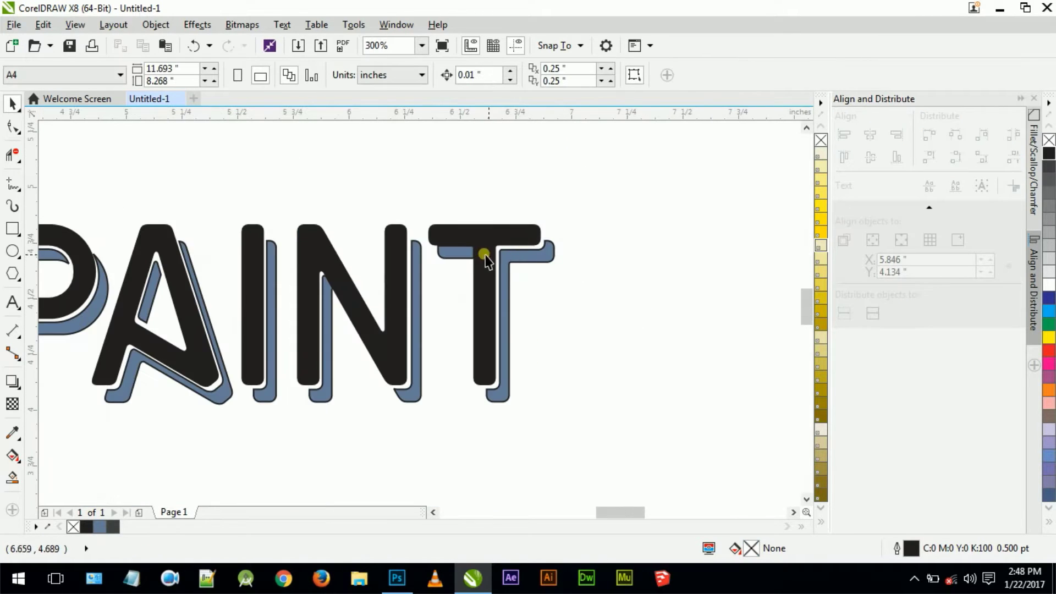
{"action": "scroll", "coordinate": [486, 259], "scroll_direction": "up", "scroll_amount": 2}
Step: Move the small T-shadow piece down under the crossbar and edit its nodes
{"action": "left_click", "coordinate": [451, 266]}
{"action": "left_click_drag", "start_coordinate": [451, 266], "coordinate": [454, 280]}
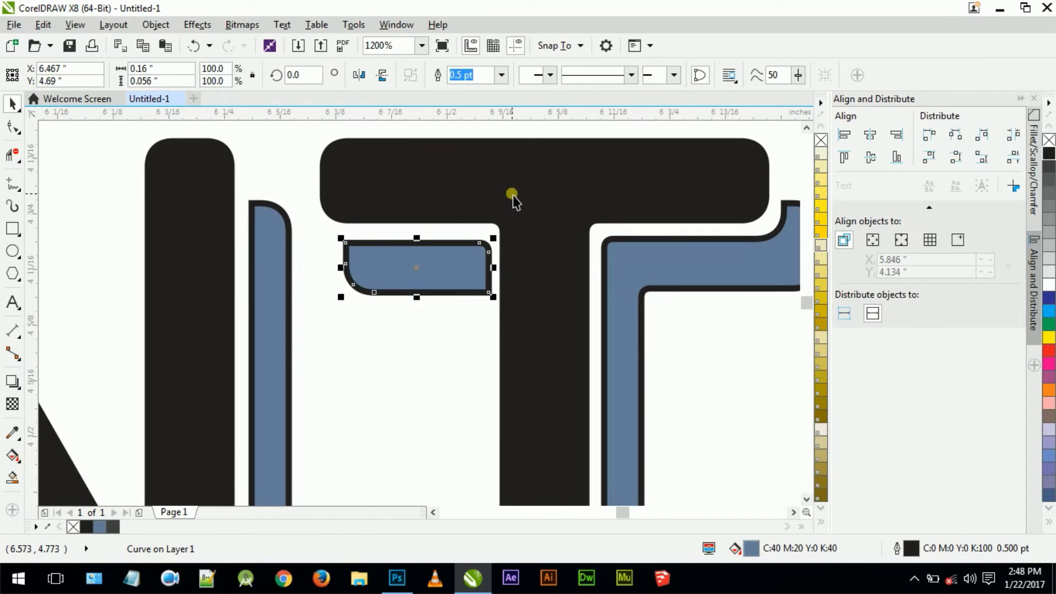
{"action": "scroll", "coordinate": [513, 195], "scroll_direction": "down", "scroll_amount": 2}
{"action": "key", "text": "F10"}
{"action": "scroll", "coordinate": [530, 202], "scroll_direction": "up", "scroll_amount": 3}
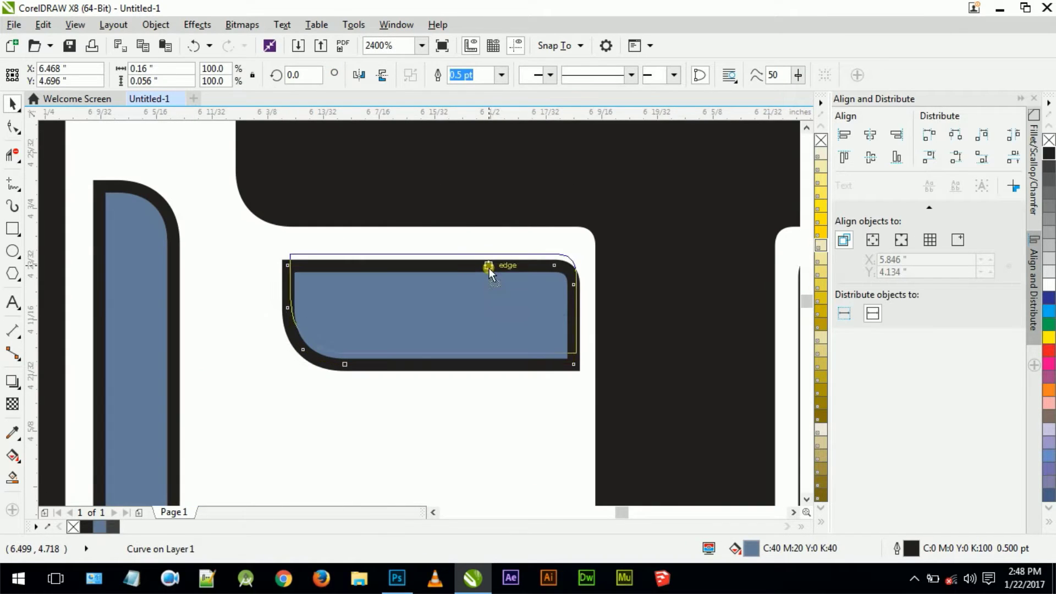
{"action": "scroll", "coordinate": [489, 268], "scroll_direction": "down", "scroll_amount": 3}
{"action": "key", "text": "space"}
{"action": "scroll", "coordinate": [606, 322], "scroll_direction": "down", "scroll_amount": 1}
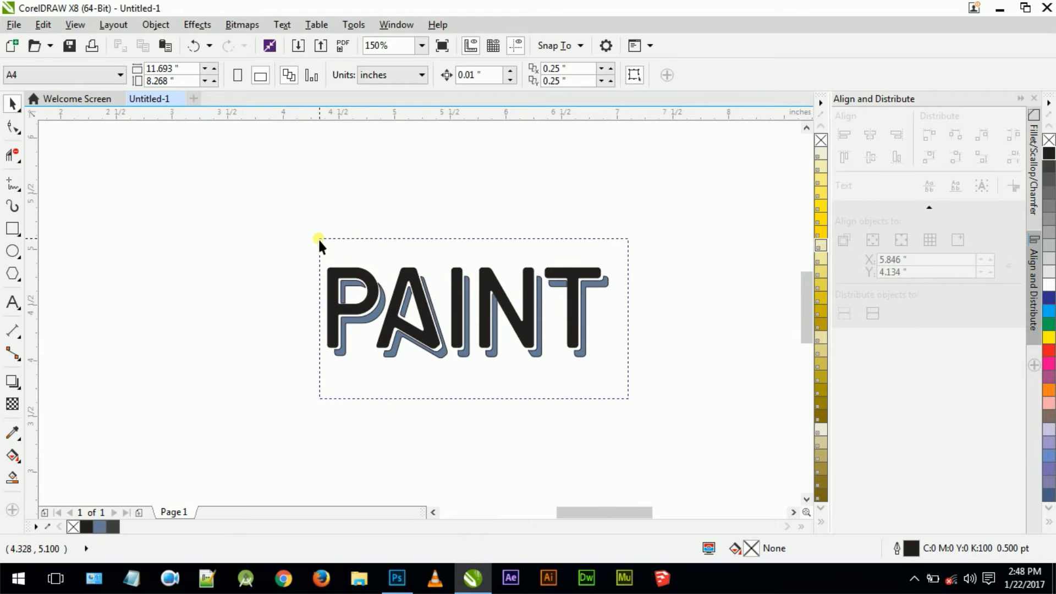
Step: Select all ten PAINT pieces and remove their black outlines with No Color
{"action": "left_click_drag", "start_coordinate": [318, 239], "coordinate": [319, 239]}
{"action": "right_click", "coordinate": [1049, 142]}
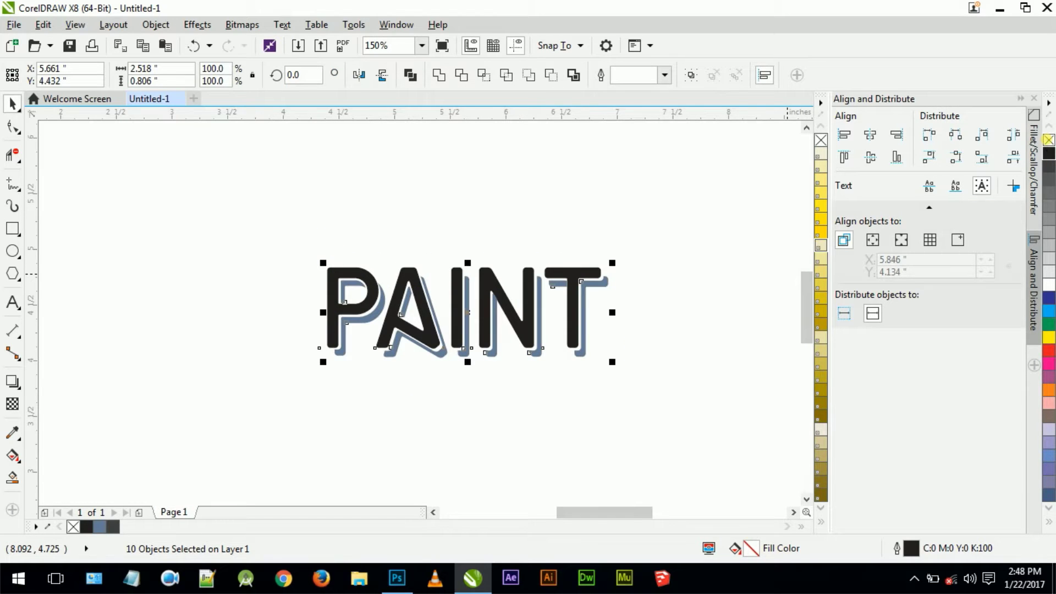
{"action": "left_click", "coordinate": [619, 311]}
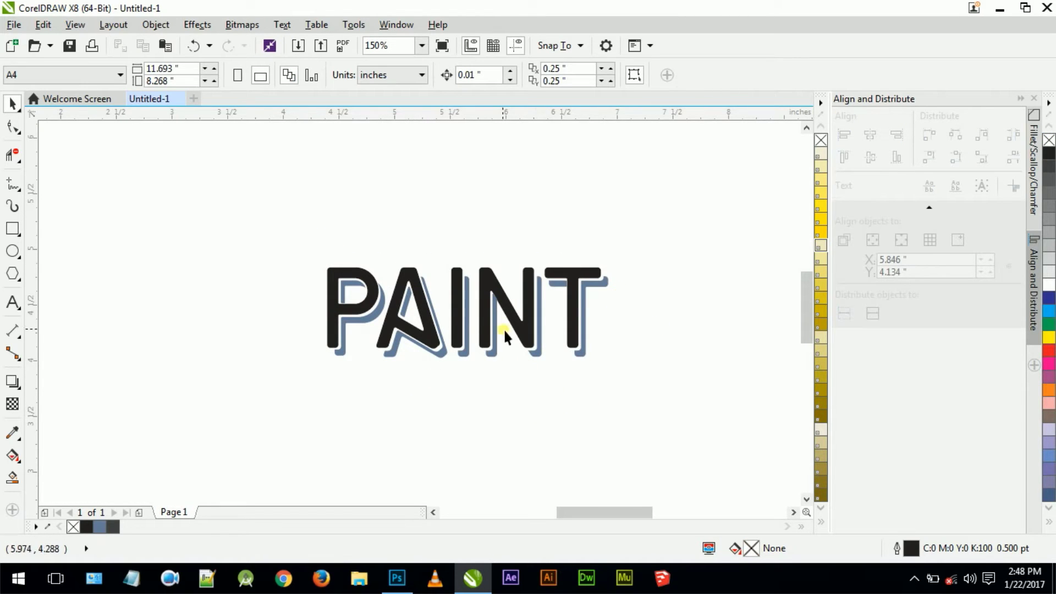
Step: Scale the whole PAINT word up to about 200% of its size
{"action": "left_click_drag", "start_coordinate": [319, 237], "coordinate": [631, 411]}
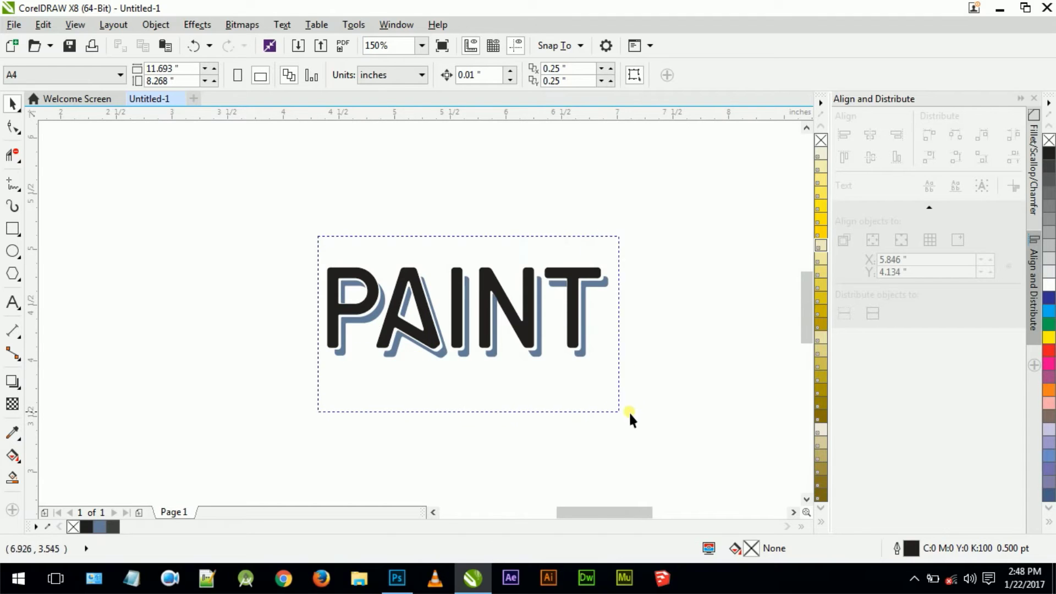
{"action": "key", "text": "Escape"}
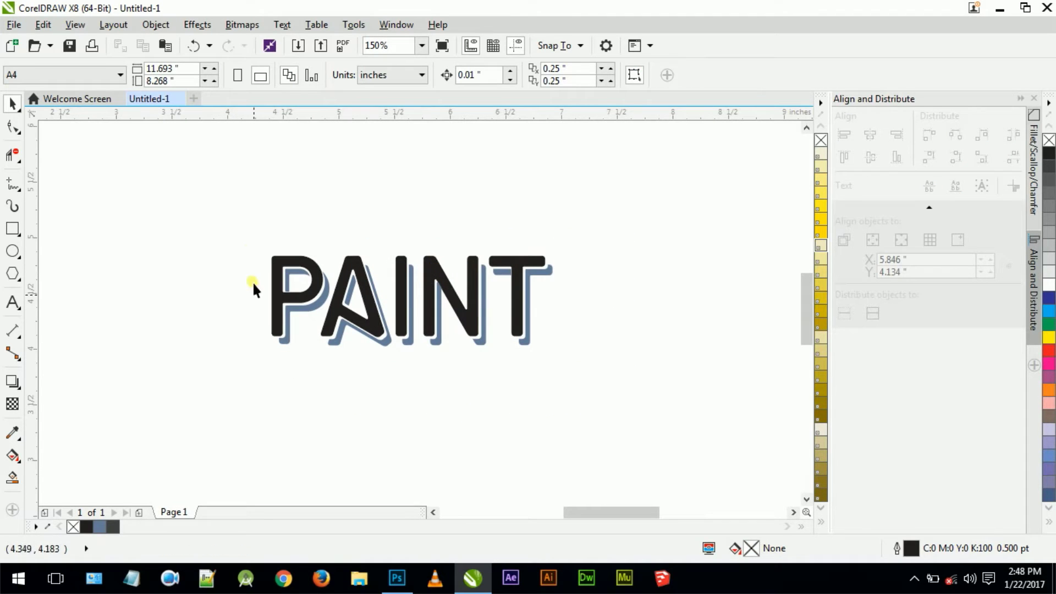
{"action": "scroll", "coordinate": [336, 237], "scroll_direction": "down", "scroll_amount": 1}
{"action": "scroll", "coordinate": [314, 236], "scroll_direction": "down", "scroll_amount": 1}
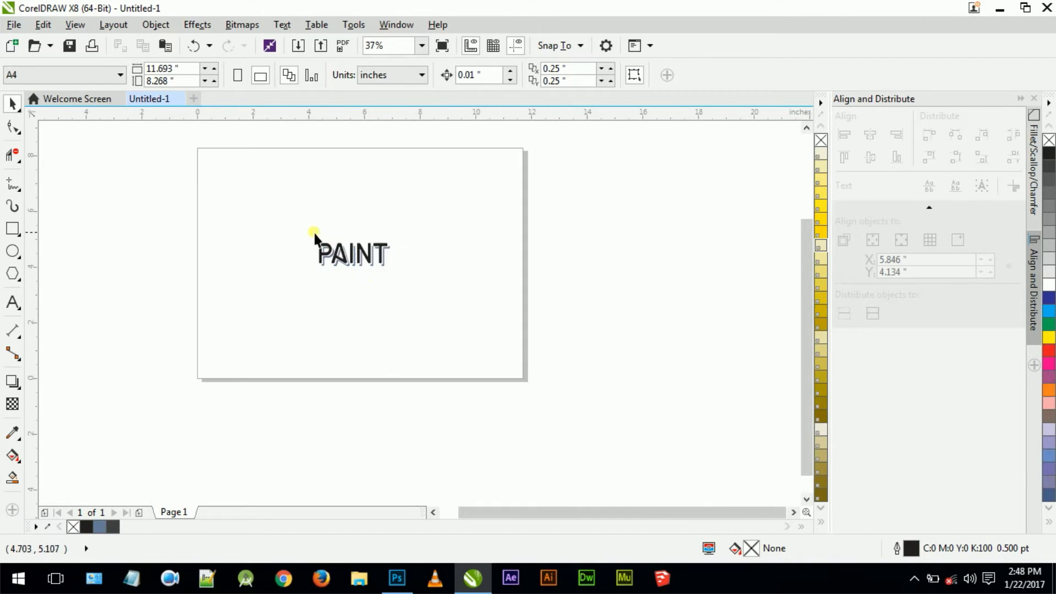
{"action": "mouse_move", "coordinate": [299, 224]}
{"action": "left_mouse_down"}
{"action": "mouse_move", "coordinate": [405, 293]}
{"action": "mouse_move", "coordinate": [437, 292]}
{"action": "left_mouse_up"}
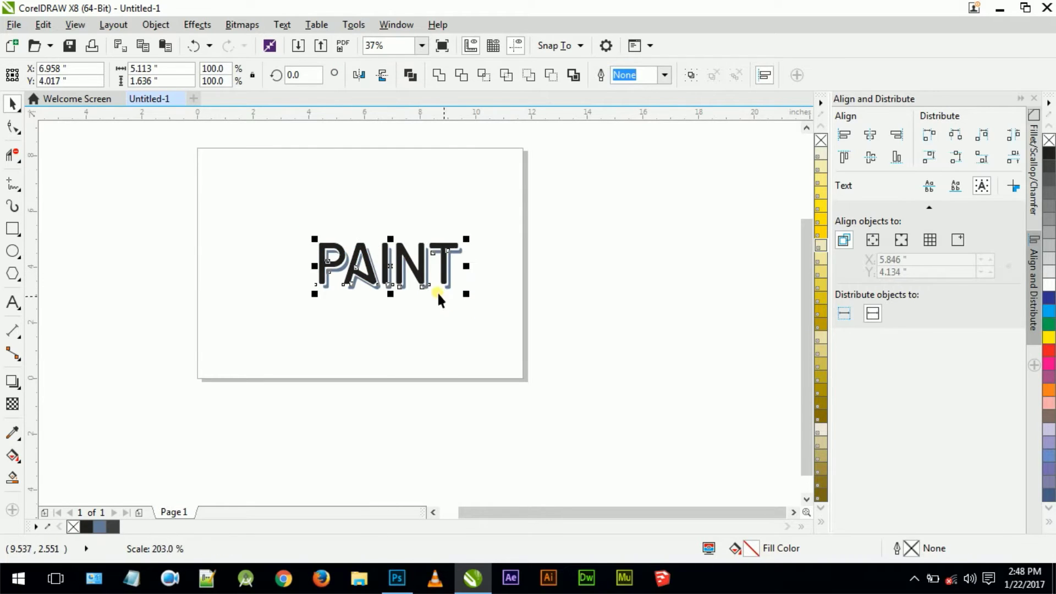
{"action": "left_click", "coordinate": [417, 313]}
{"action": "scroll", "coordinate": [412, 259], "scroll_direction": "up", "scroll_amount": 2}
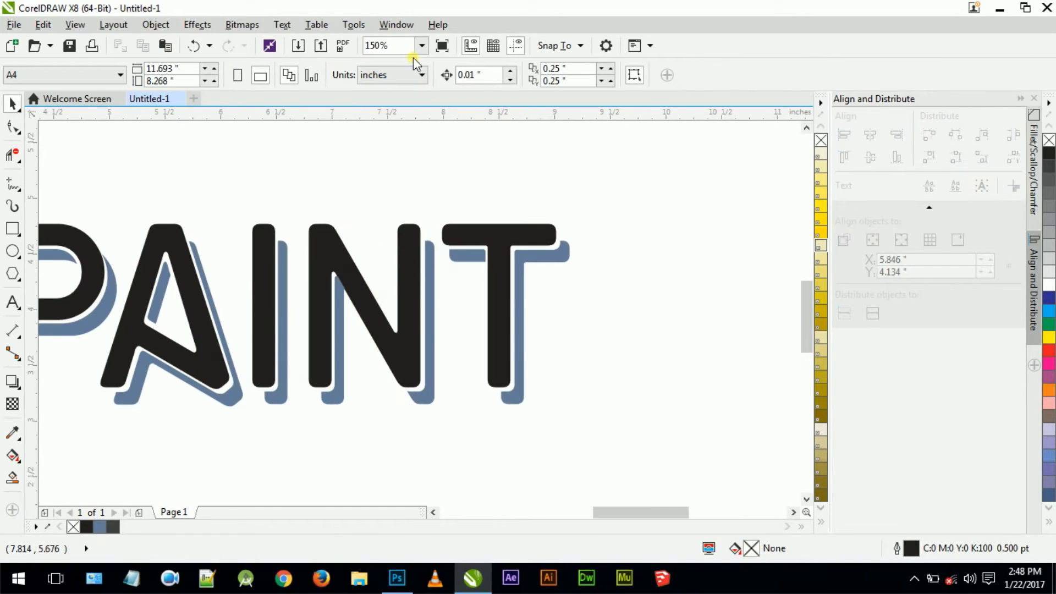
Step: Export the drawing to the Desktop under the file name 'PAIN'
{"action": "key", "text": "ctrl+e"}
{"action": "left_click", "coordinate": [62, 113]}
{"action": "left_click", "coordinate": [166, 270]}
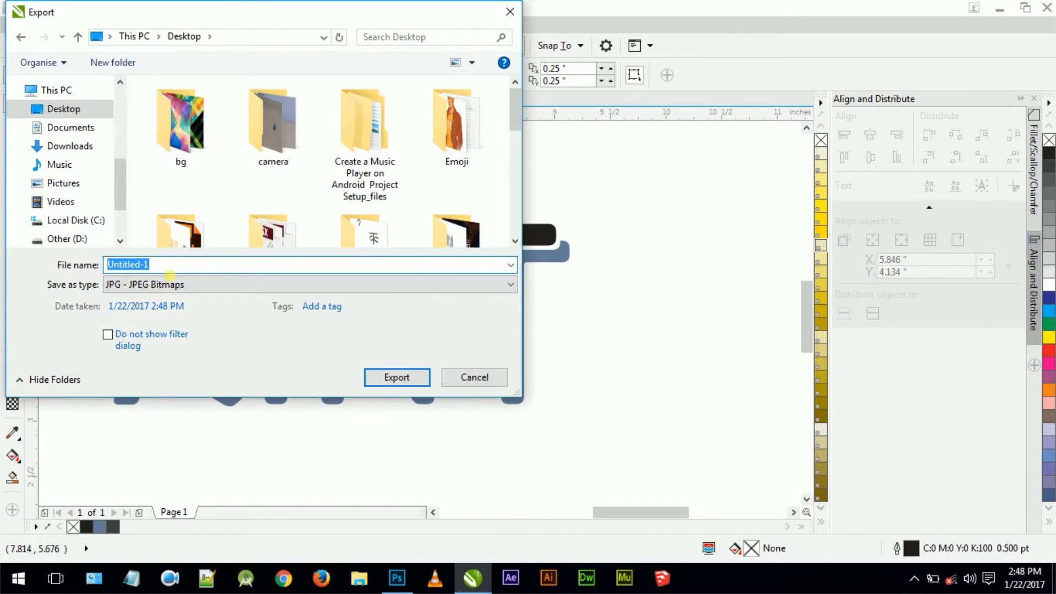
{"action": "type", "text": "PAI"}
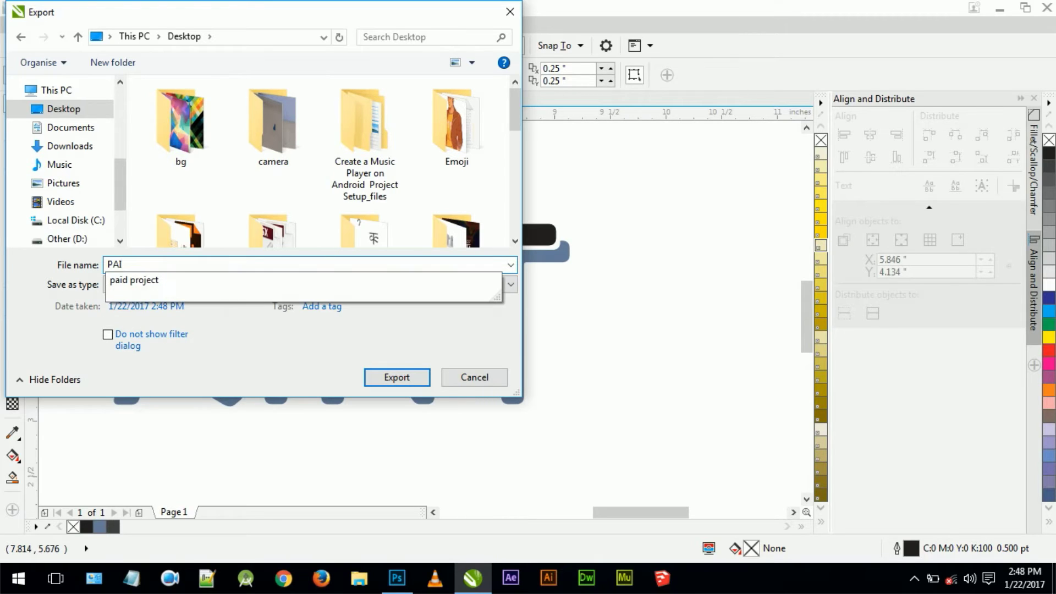
{"action": "type", "text": "NT"}
{"action": "key", "text": "Return"}
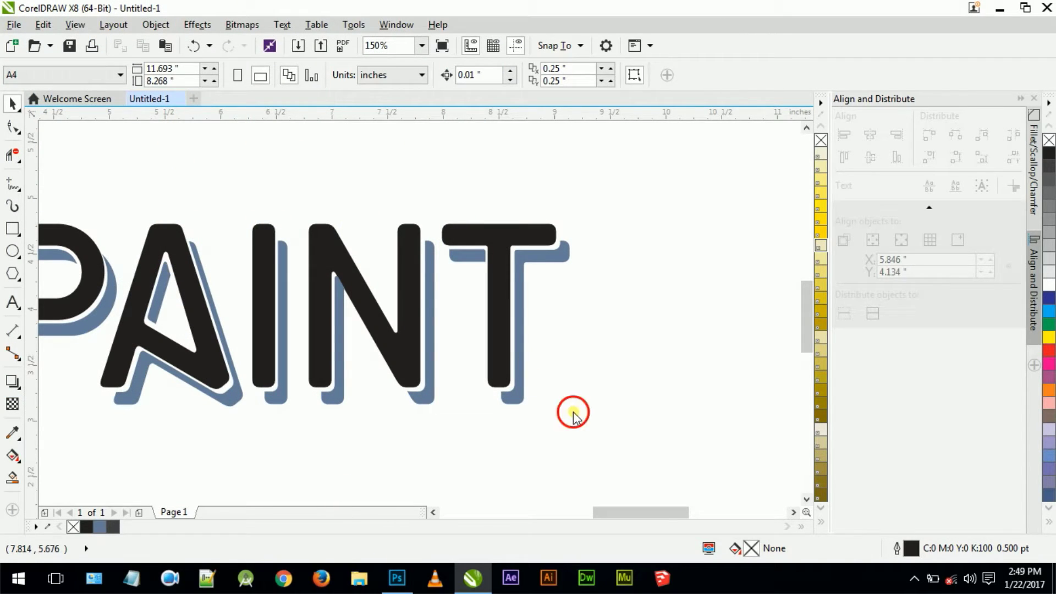
Step: Set the JPEG export to RGB colour mode at Highest quality and confirm
{"action": "left_click", "coordinate": [775, 214]}
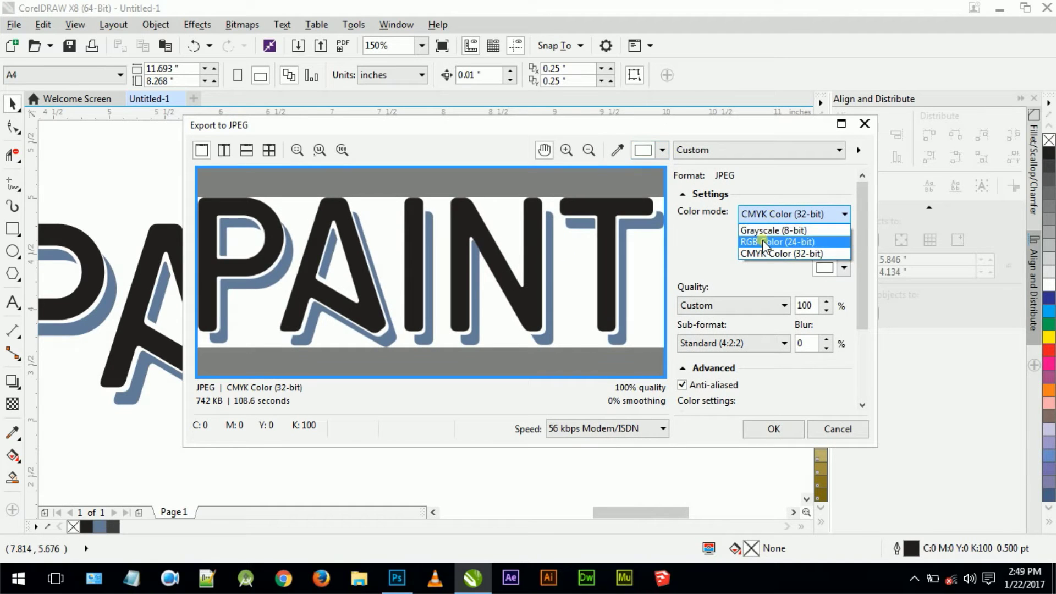
{"action": "left_click", "coordinate": [763, 242]}
{"action": "left_click", "coordinate": [731, 305]}
{"action": "left_click", "coordinate": [704, 319]}
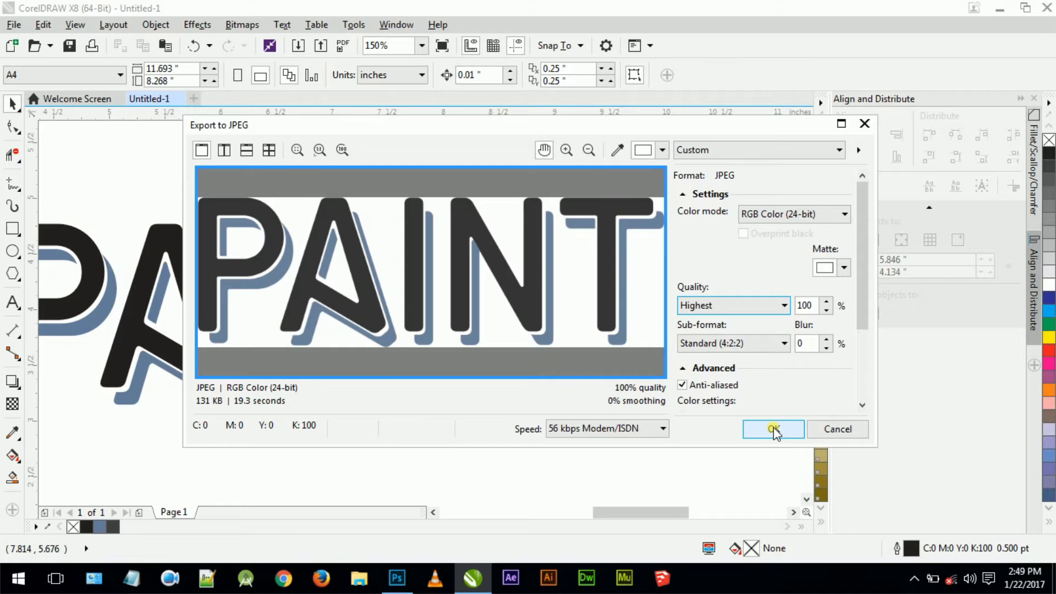
{"action": "left_click", "coordinate": [828, 428]}
{"action": "key", "text": "shift+F4"}
{"action": "key", "text": "F6"}
Step: Frame PAINT with a 16 × 9 inch rectangle, scaled to about 90% and centred
{"action": "left_click_drag", "start_coordinate": [400, 243], "coordinate": [619, 368]}
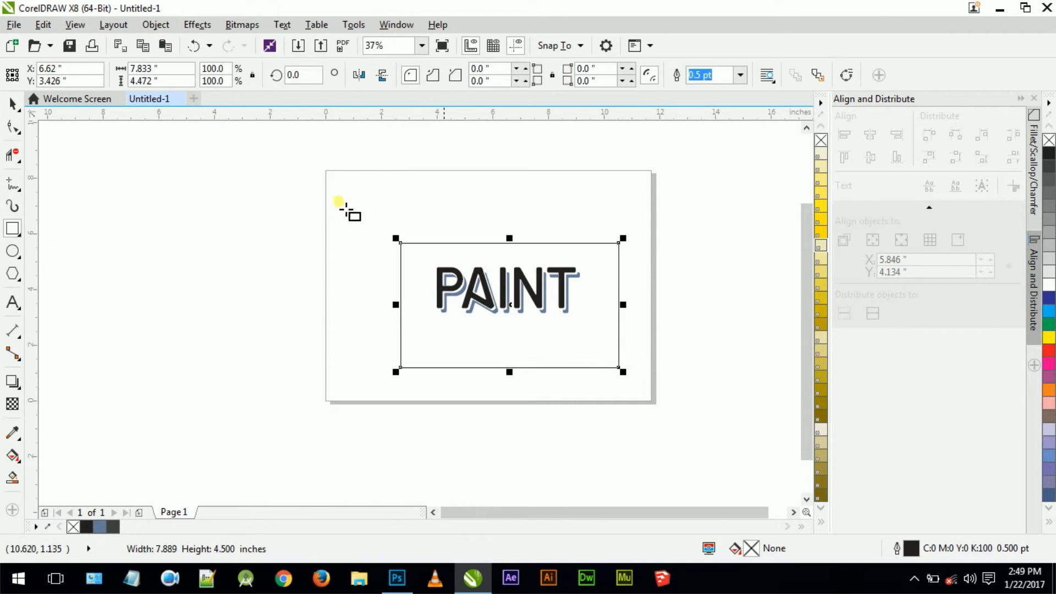
{"action": "left_click", "coordinate": [138, 68]}
{"action": "type", "text": "16"}
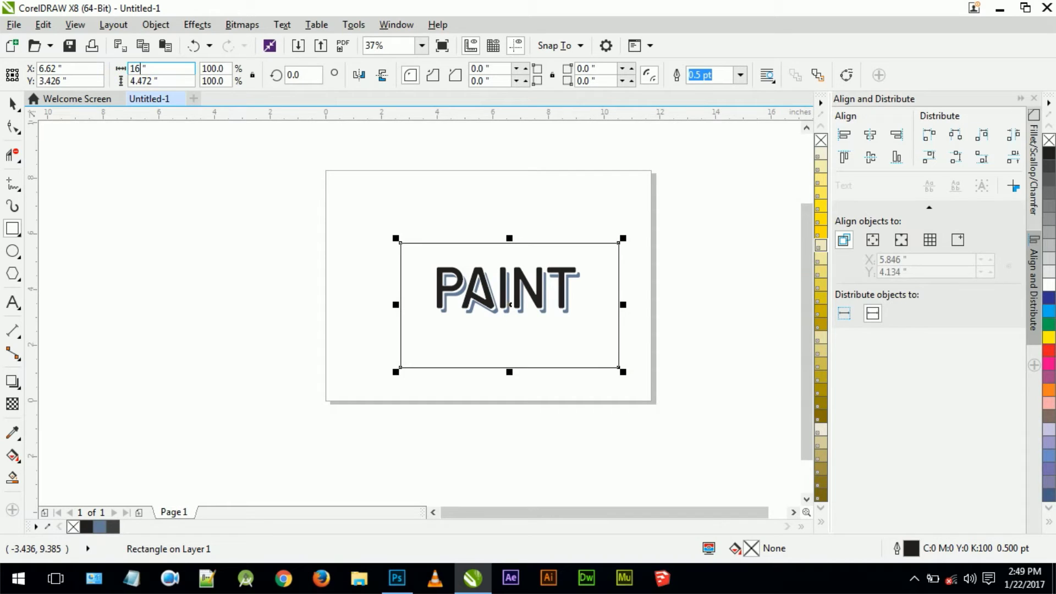
{"action": "key", "text": "Tab"}
{"action": "type", "text": "9"}
{"action": "key", "text": "Return"}
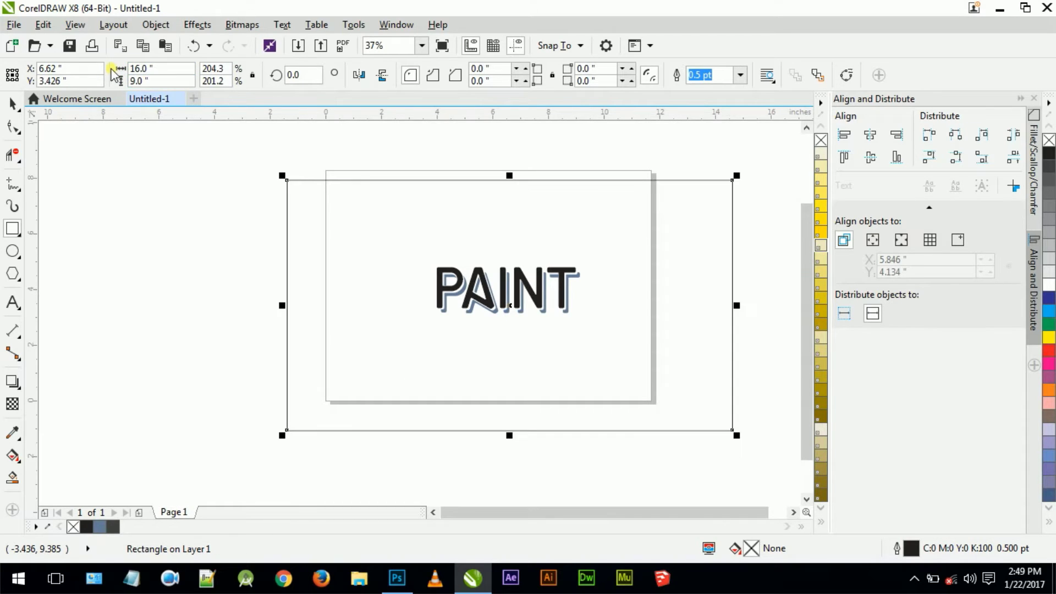
{"action": "left_click_drag", "start_coordinate": [736, 436], "coordinate": [714, 423]}
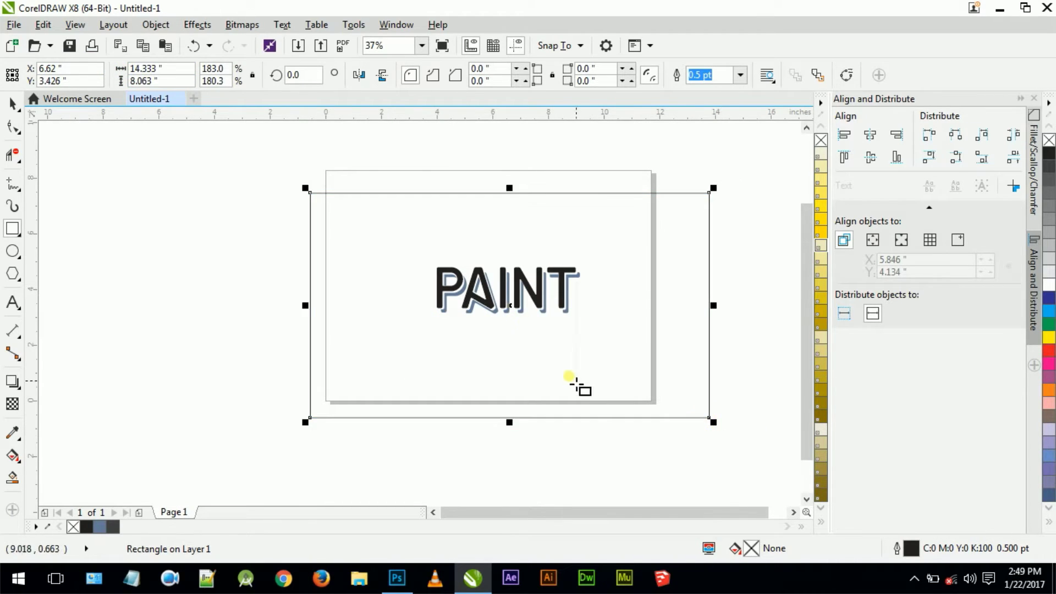
{"action": "left_click_drag", "start_coordinate": [509, 305], "coordinate": [506, 296]}
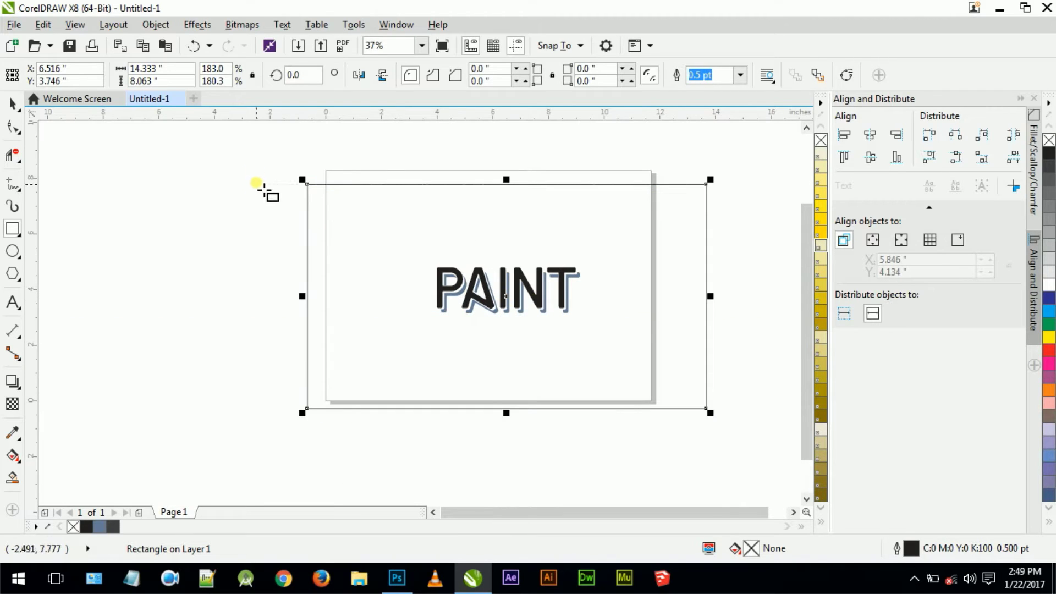
Step: Export the framed drawing as the pAINT JPEG in RGB at Highest quality
{"action": "key", "text": "ctrl+e"}
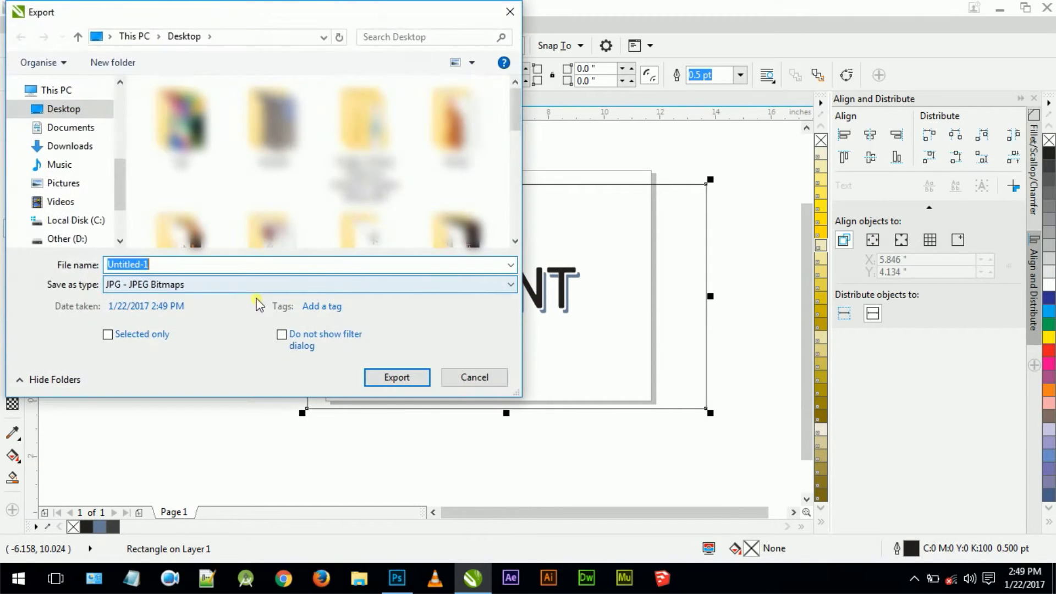
{"action": "type", "text": "pAINT"}
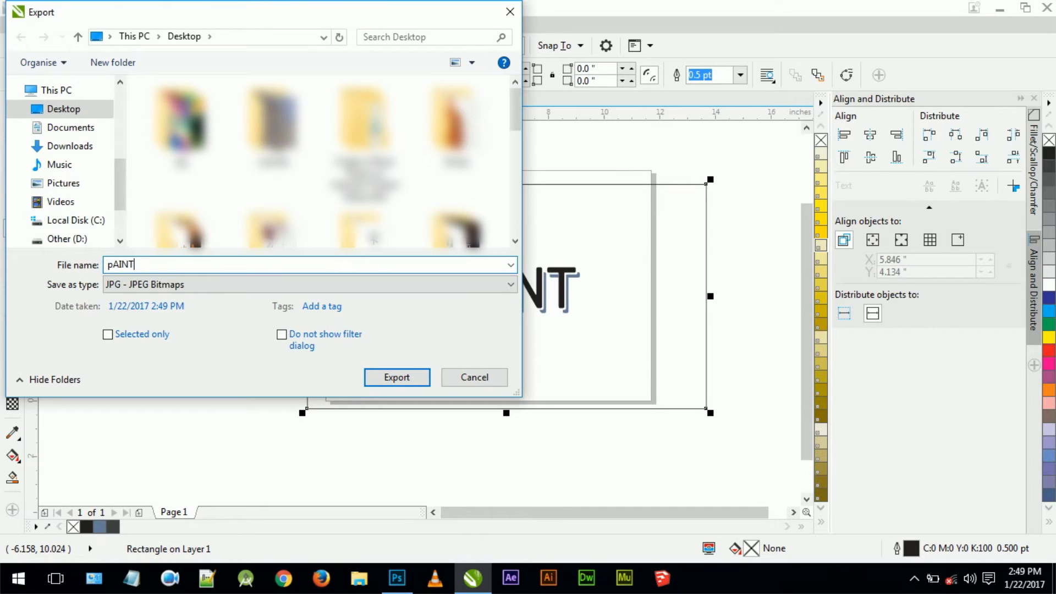
{"action": "left_click", "coordinate": [401, 377]}
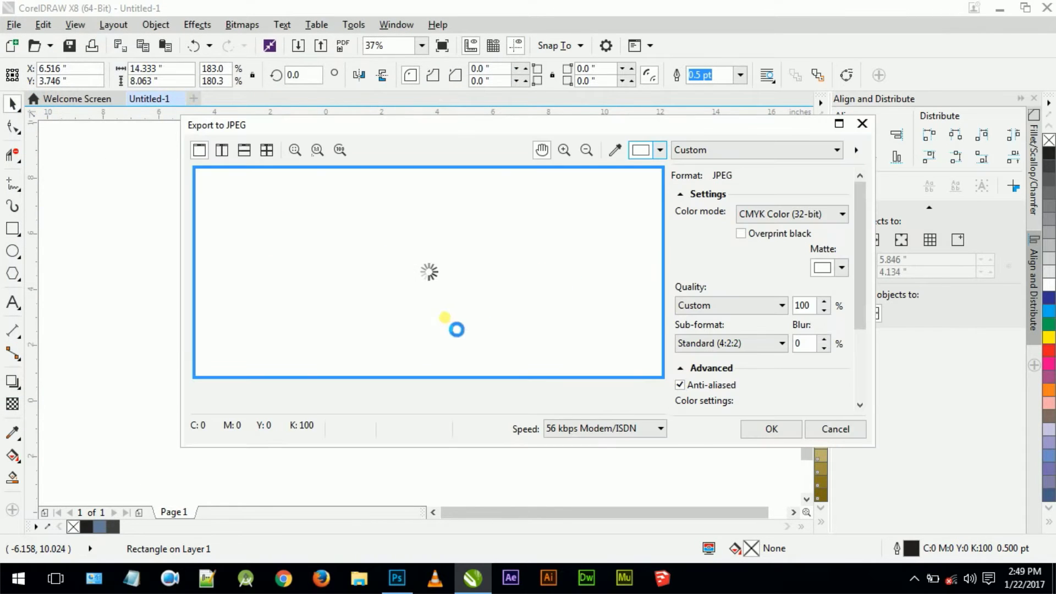
{"action": "left_click", "coordinate": [779, 213]}
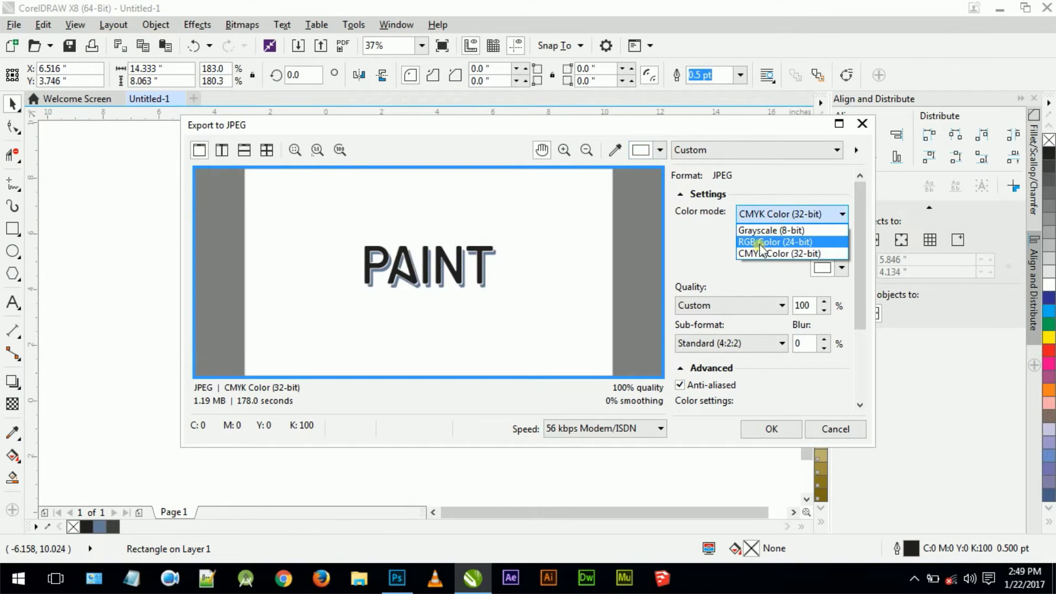
{"action": "left_click", "coordinate": [769, 238]}
{"action": "left_click", "coordinate": [725, 303]}
{"action": "left_click", "coordinate": [693, 322]}
{"action": "left_click", "coordinate": [775, 432]}
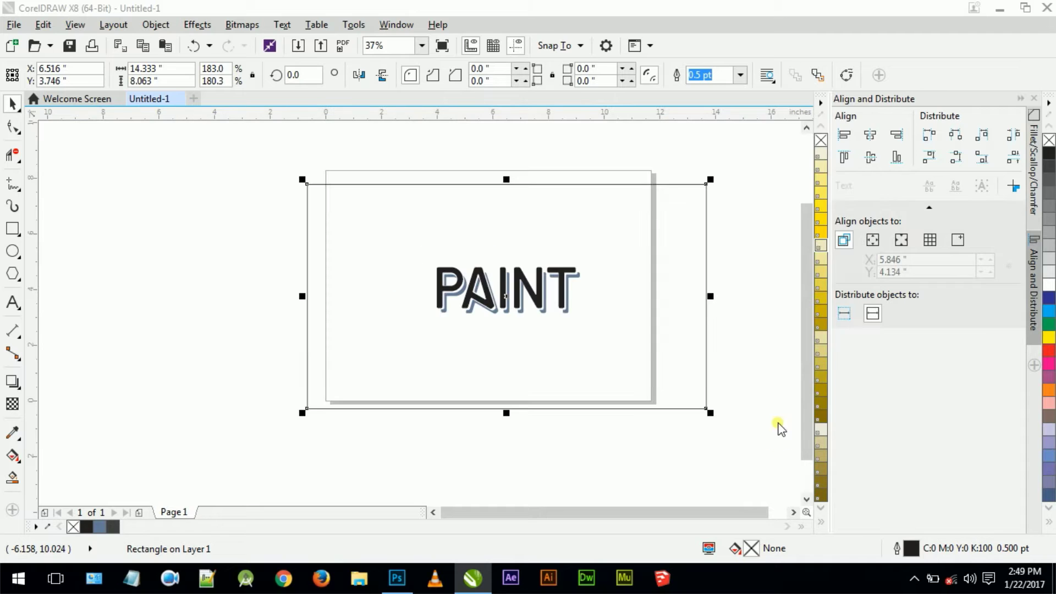
{"action": "left_click", "coordinate": [397, 578]}
{"action": "left_click", "coordinate": [44, 11]}
Step: Open pAINT.jpg from the Desktop in Photoshop and zoom in on the lettering
{"action": "left_click", "coordinate": [64, 42]}
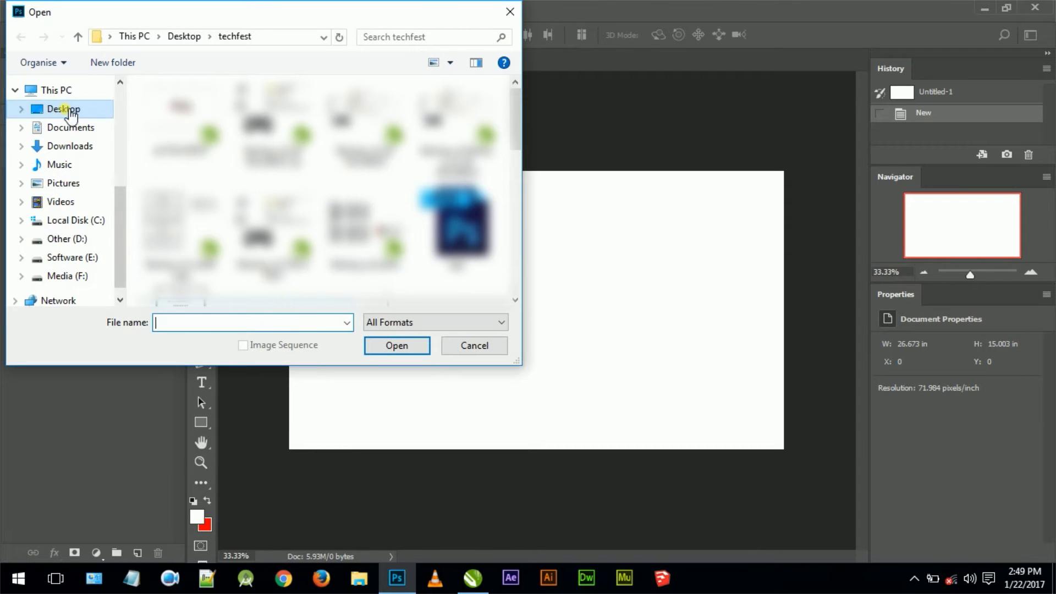
{"action": "left_click", "coordinate": [70, 108]}
{"action": "left_click", "coordinate": [245, 322]}
{"action": "type", "text": "pAI"}
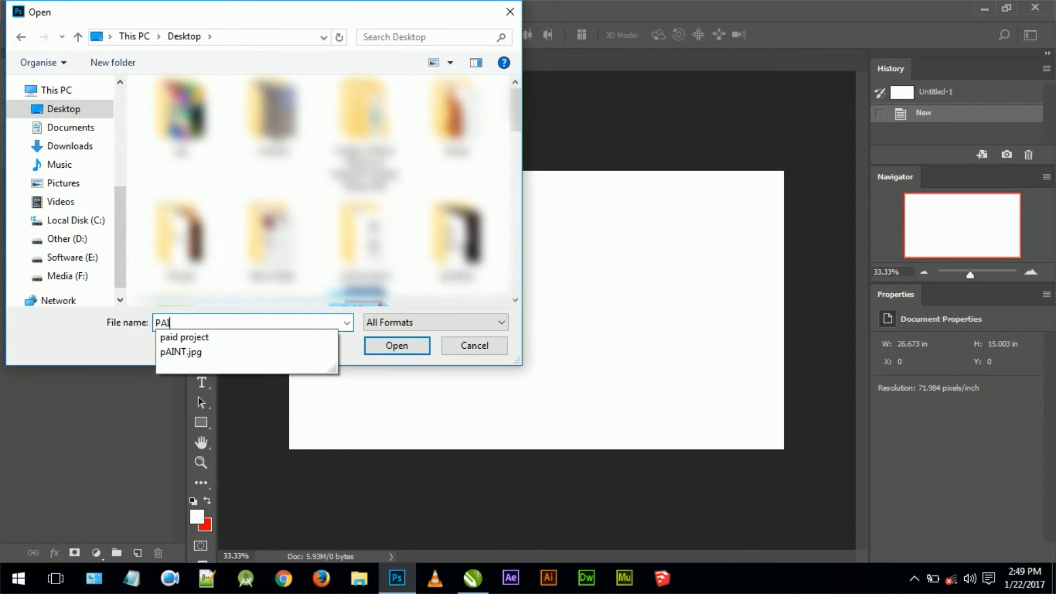
{"action": "left_click", "coordinate": [228, 351]}
{"action": "left_click", "coordinate": [380, 345]}
{"action": "left_click", "coordinate": [1030, 272]}
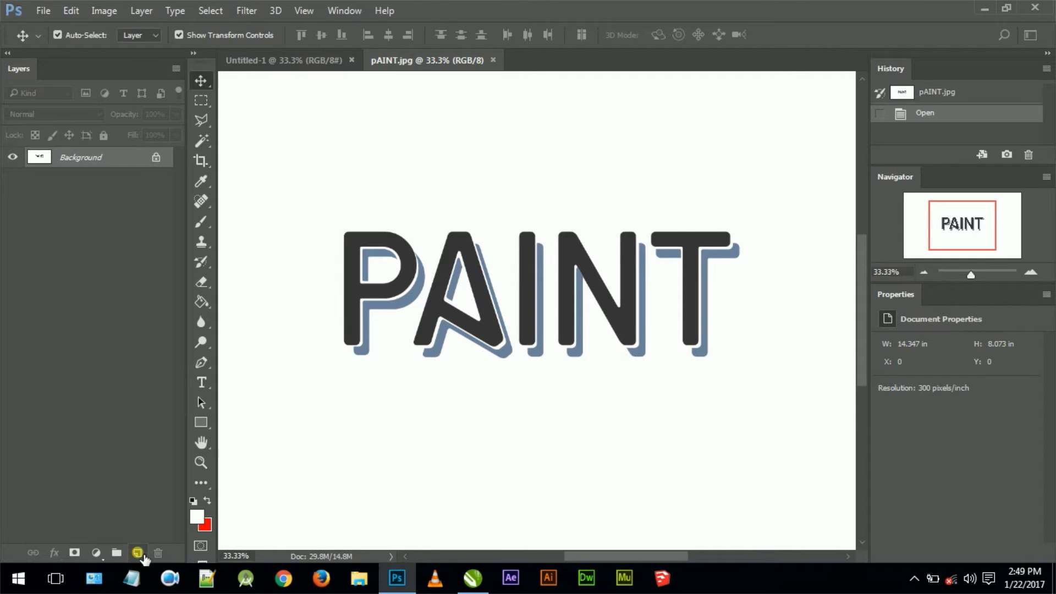
Step: Add two new empty layers and rename Layer 1 to BODY
{"action": "left_click", "coordinate": [138, 553]}
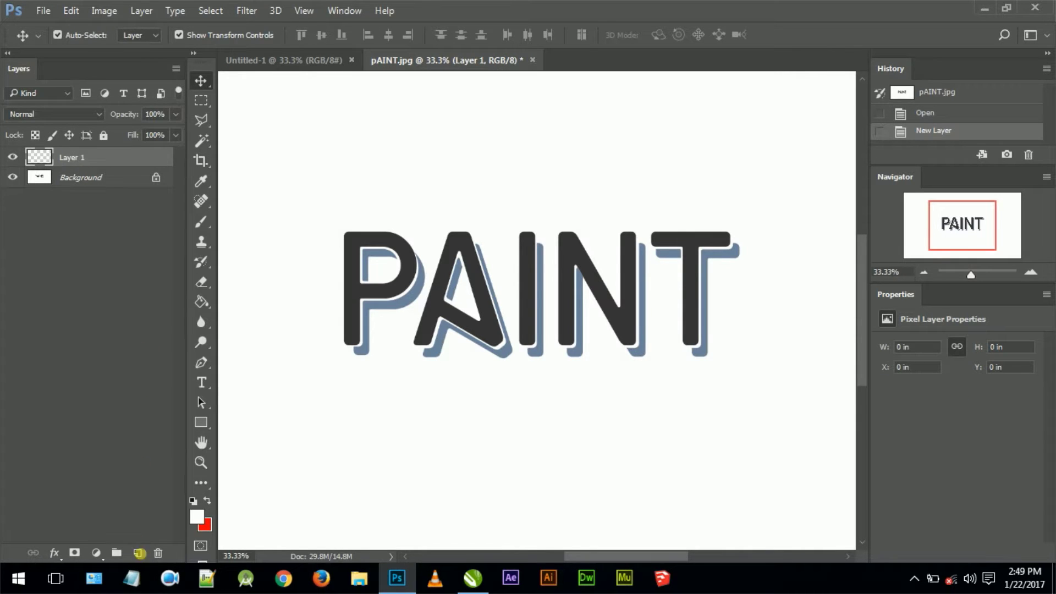
{"action": "left_click", "coordinate": [139, 553]}
{"action": "left_click", "coordinate": [89, 175]}
{"action": "right_click", "coordinate": [90, 180]}
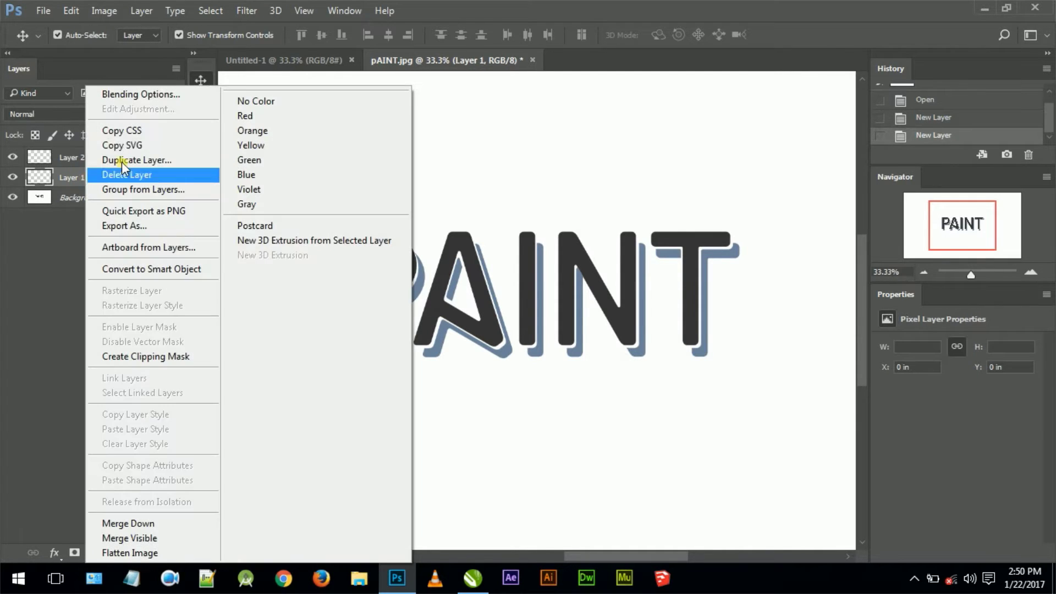
{"action": "left_click", "coordinate": [87, 177]}
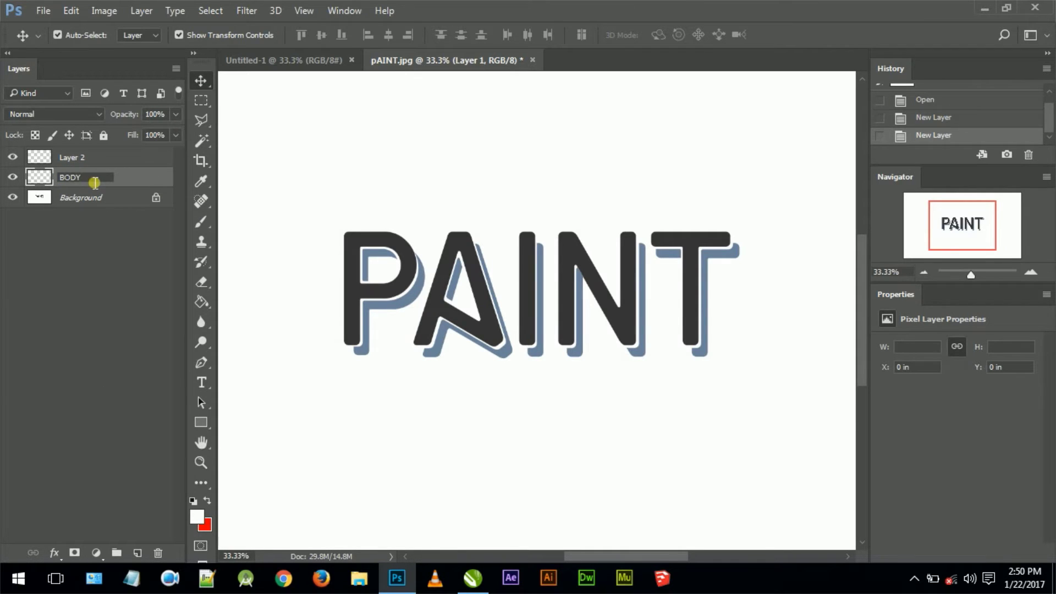
{"action": "key", "text": "Return"}
Step: Rename Layer 2 to SHADE
{"action": "double_click", "coordinate": [116, 162]}
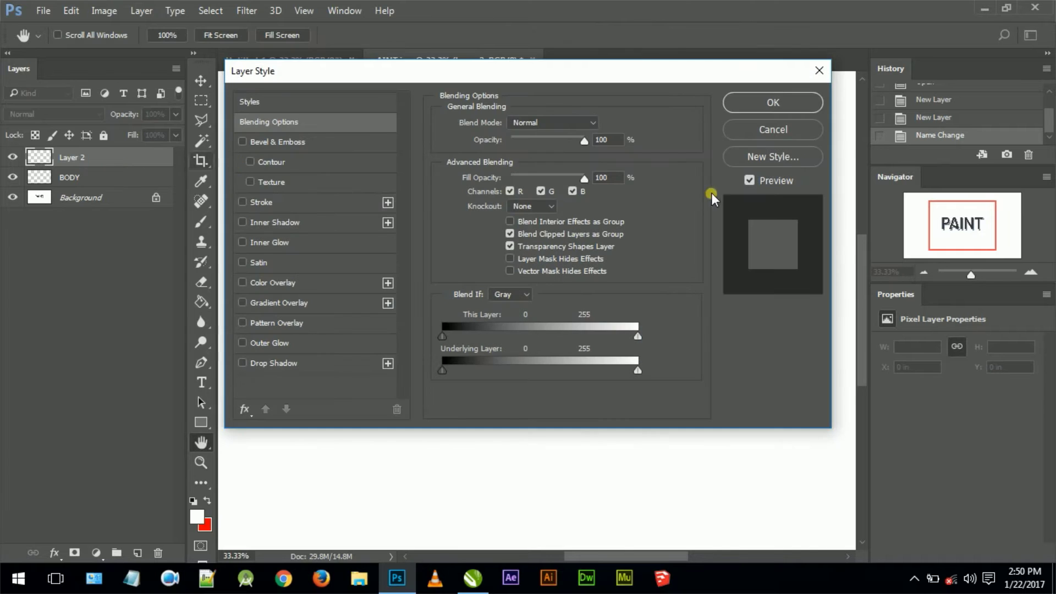
{"action": "left_click", "coordinate": [780, 129]}
{"action": "right_click", "coordinate": [88, 159]}
{"action": "key", "text": "Escape"}
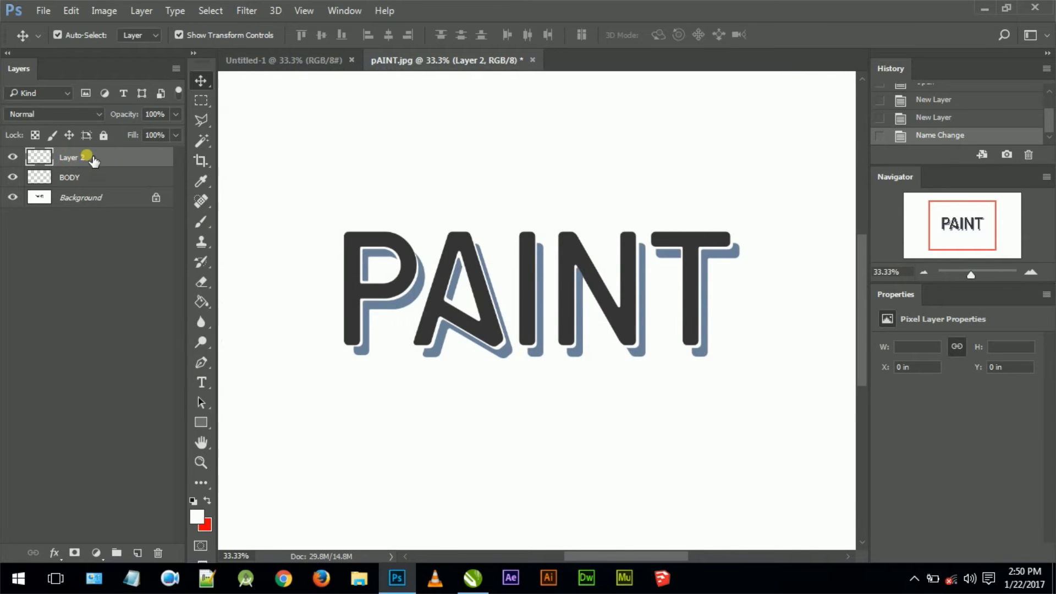
{"action": "double_click", "coordinate": [99, 161]}
{"action": "left_click", "coordinate": [742, 135]}
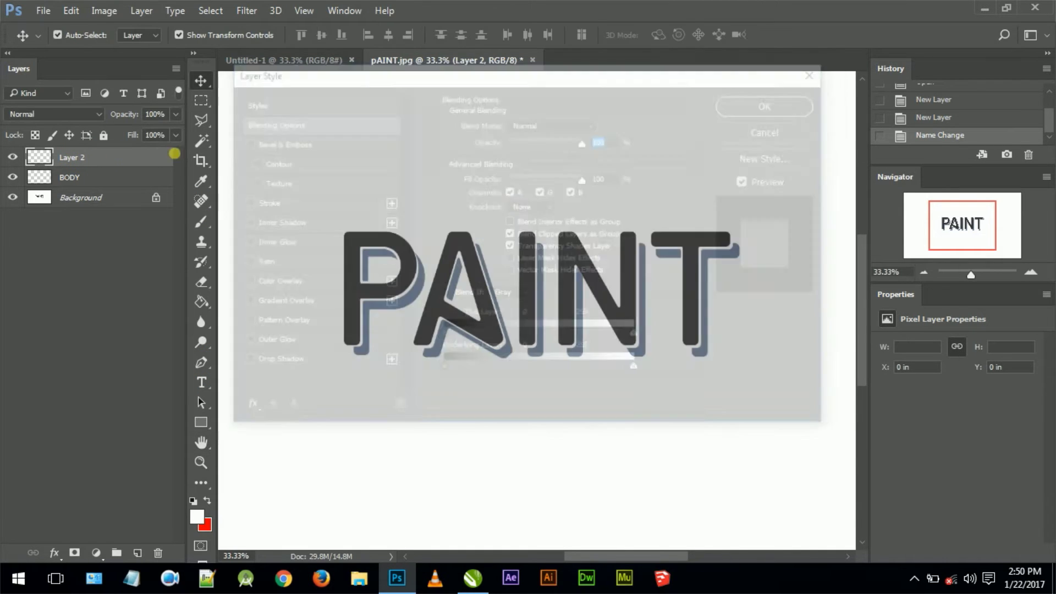
{"action": "right_click", "coordinate": [87, 160]}
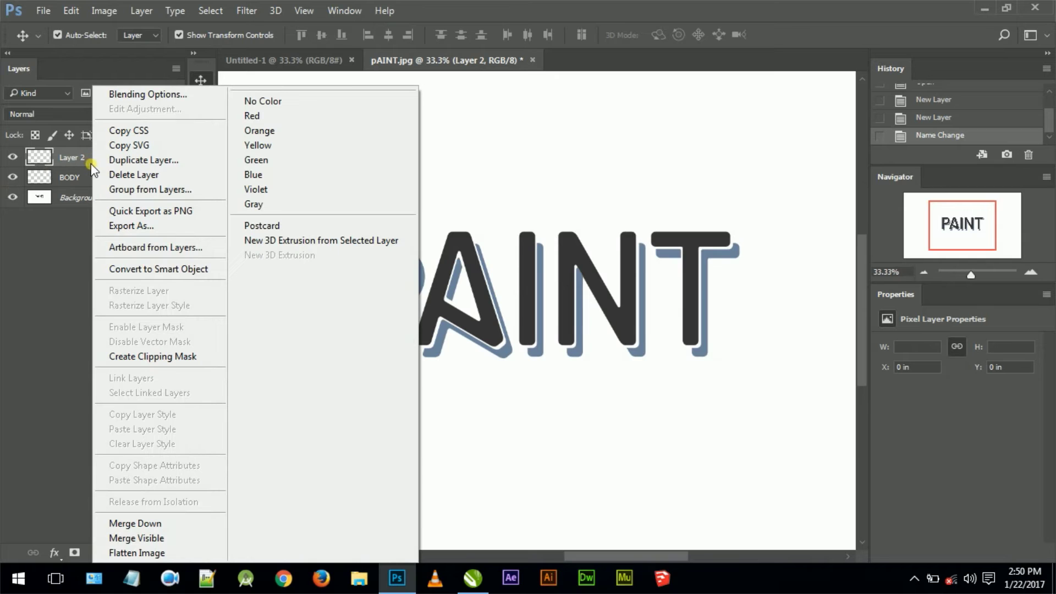
{"action": "double_click", "coordinate": [68, 158]}
{"action": "type", "text": "SHADE"}
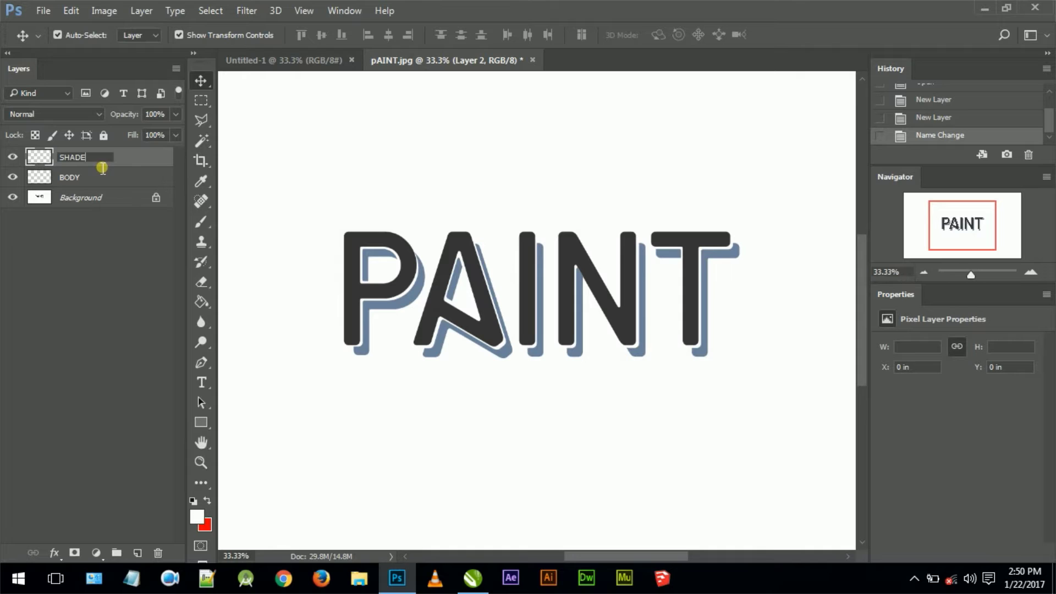
{"action": "key", "text": "Return"}
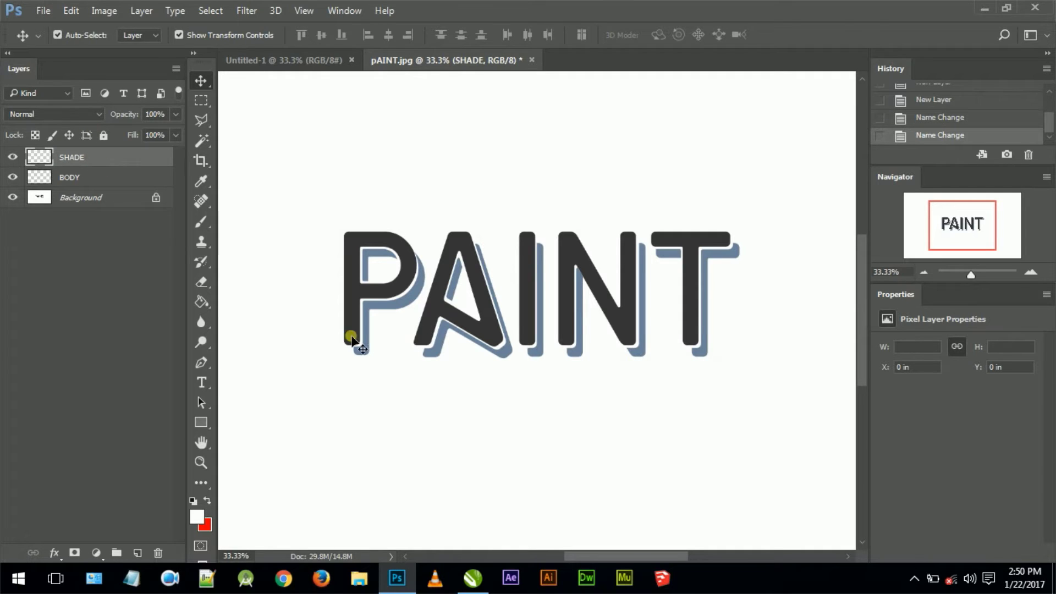
{"action": "left_click", "coordinate": [75, 199]}
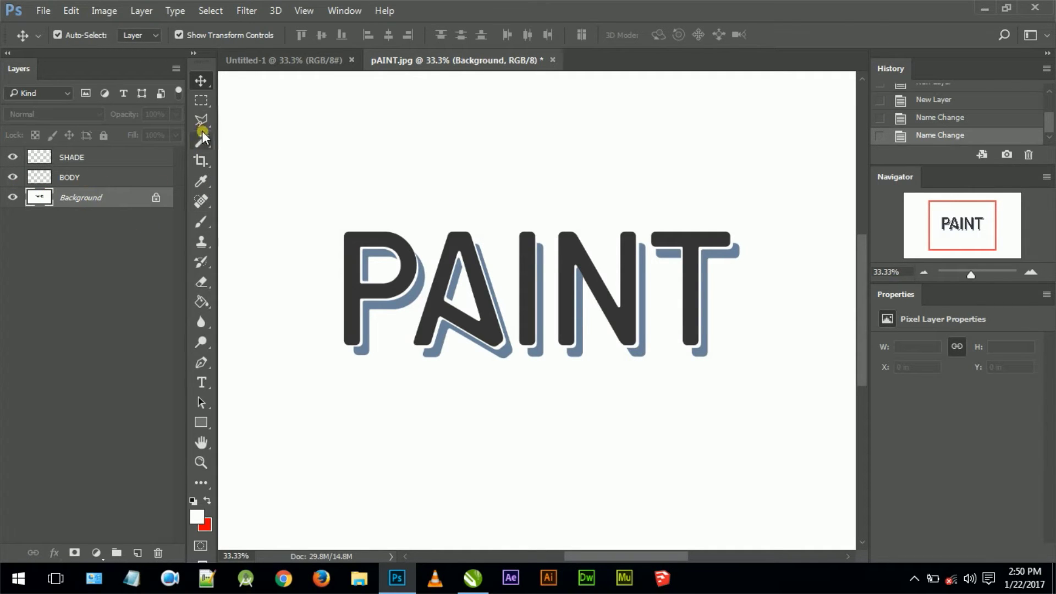
Step: Magic Wand-select all five black letters P, A, I, N and T
{"action": "left_click_drag", "start_coordinate": [201, 144], "coordinate": [256, 168]}
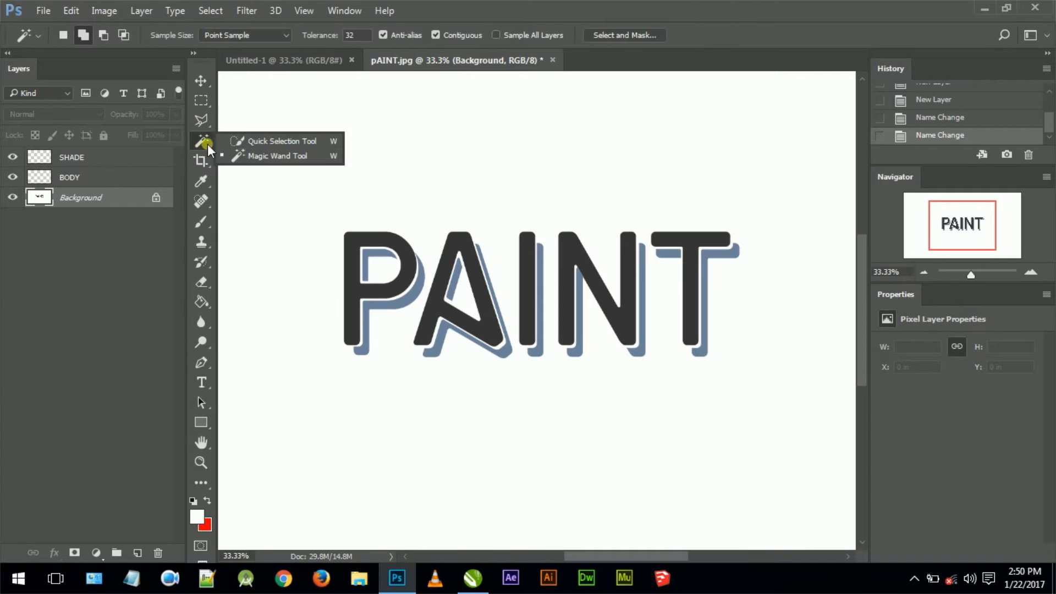
{"action": "left_click", "coordinate": [260, 159]}
{"action": "left_click", "coordinate": [357, 297]}
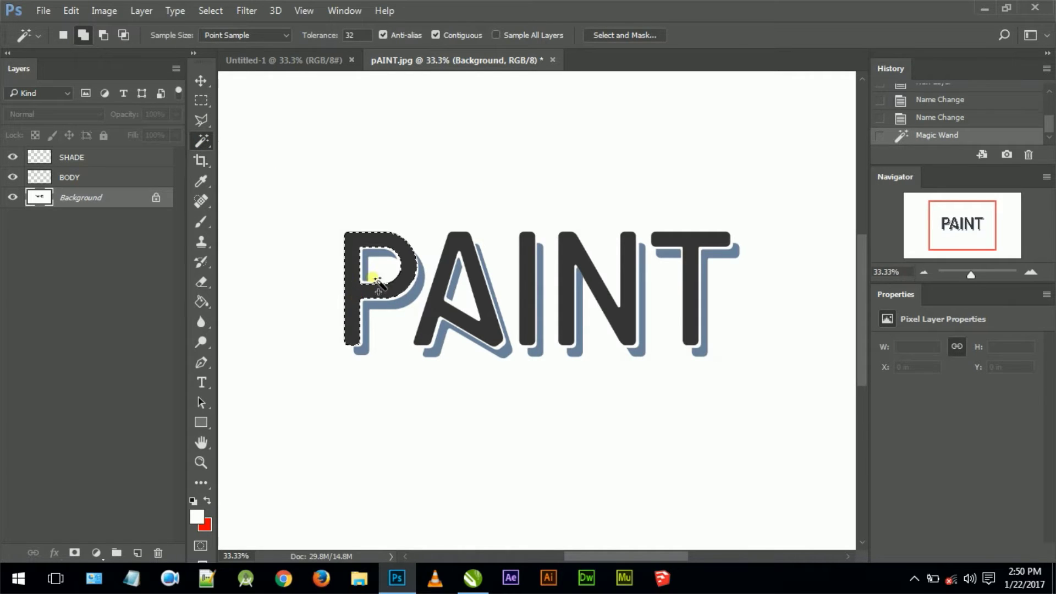
{"action": "left_click", "coordinate": [444, 309]}
{"action": "left_click", "coordinate": [529, 302]}
{"action": "left_click", "coordinate": [572, 278]}
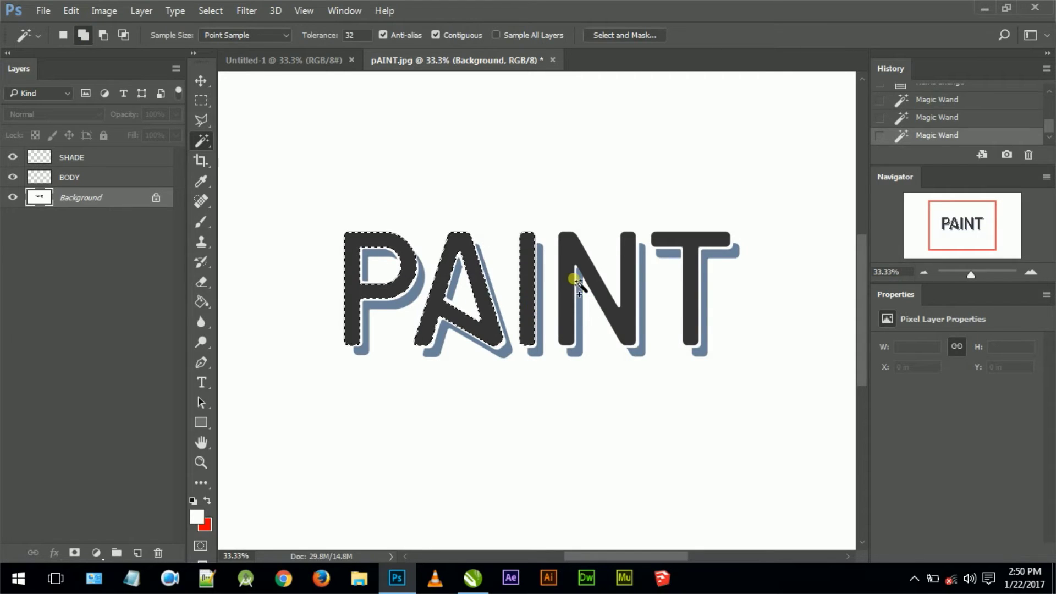
{"action": "left_click", "coordinate": [690, 288]}
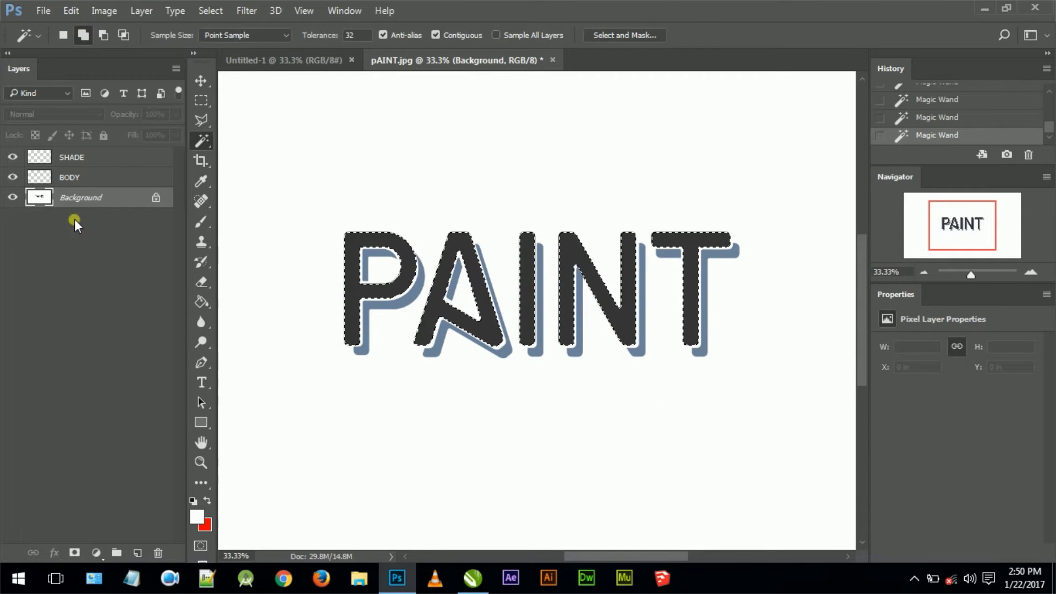
Step: Add a new layer and fill it with white using the Paint Bucket
{"action": "left_click", "coordinate": [13, 199]}
{"action": "right_click", "coordinate": [86, 269]}
{"action": "left_click", "coordinate": [57, 244]}
{"action": "left_click", "coordinate": [13, 197]}
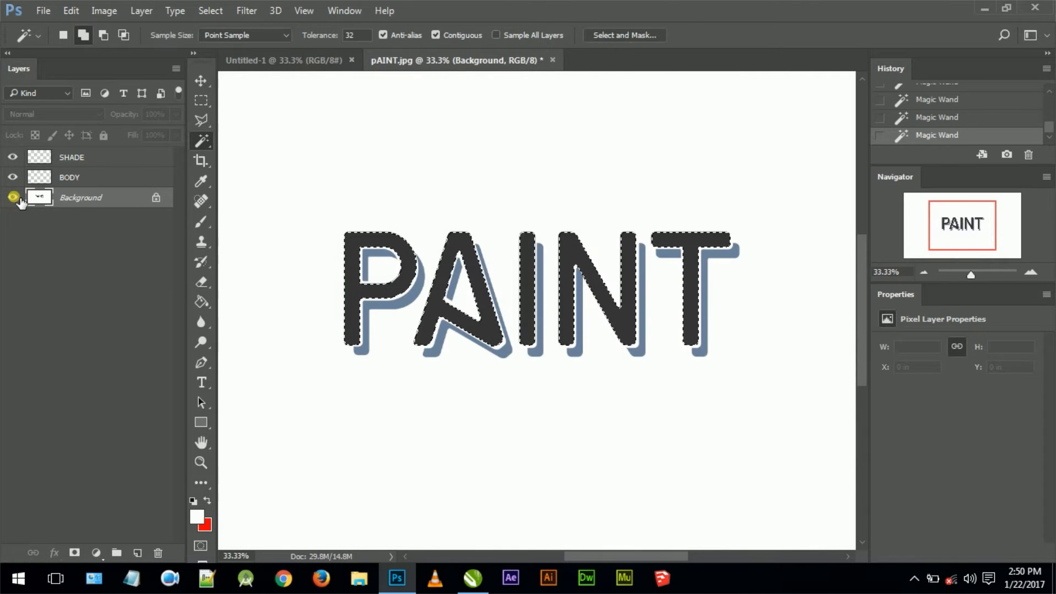
{"action": "left_click", "coordinate": [42, 316]}
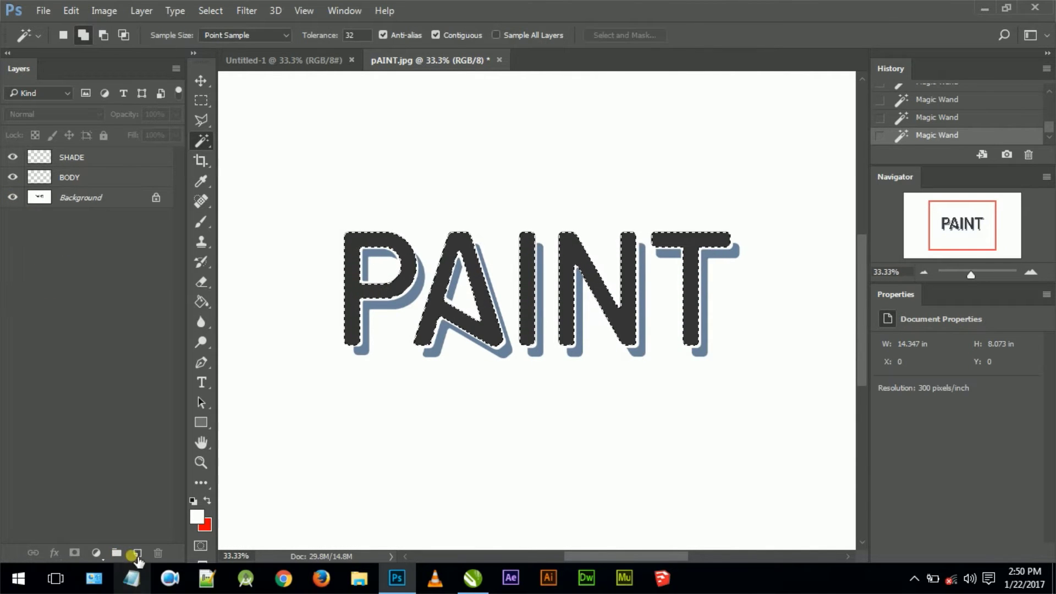
{"action": "left_click", "coordinate": [138, 553]}
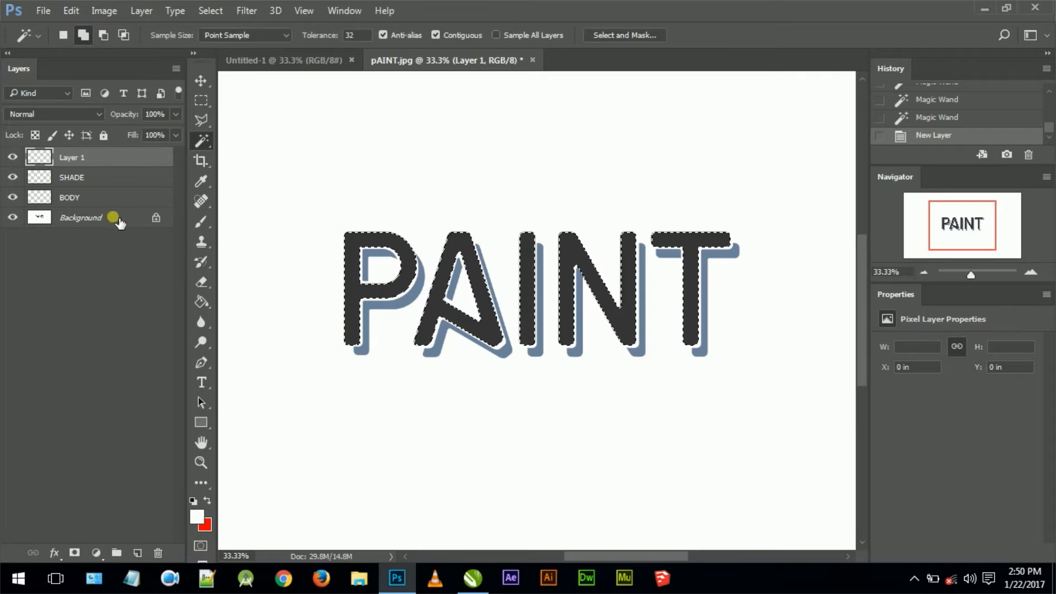
{"action": "left_click", "coordinate": [201, 100]}
{"action": "left_click", "coordinate": [302, 146]}
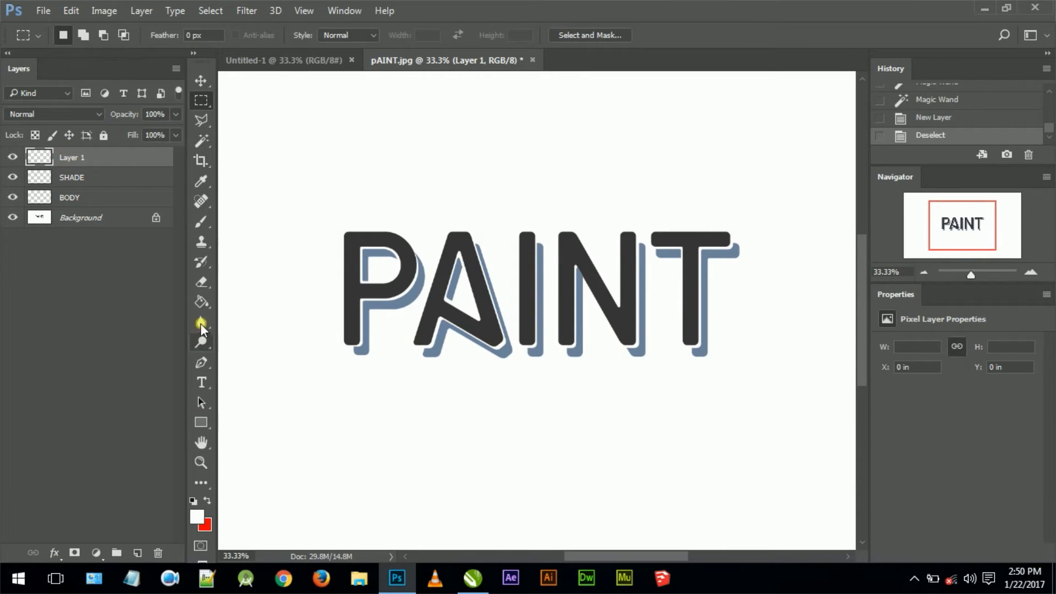
{"action": "left_click", "coordinate": [201, 302]}
{"action": "left_click", "coordinate": [256, 408]}
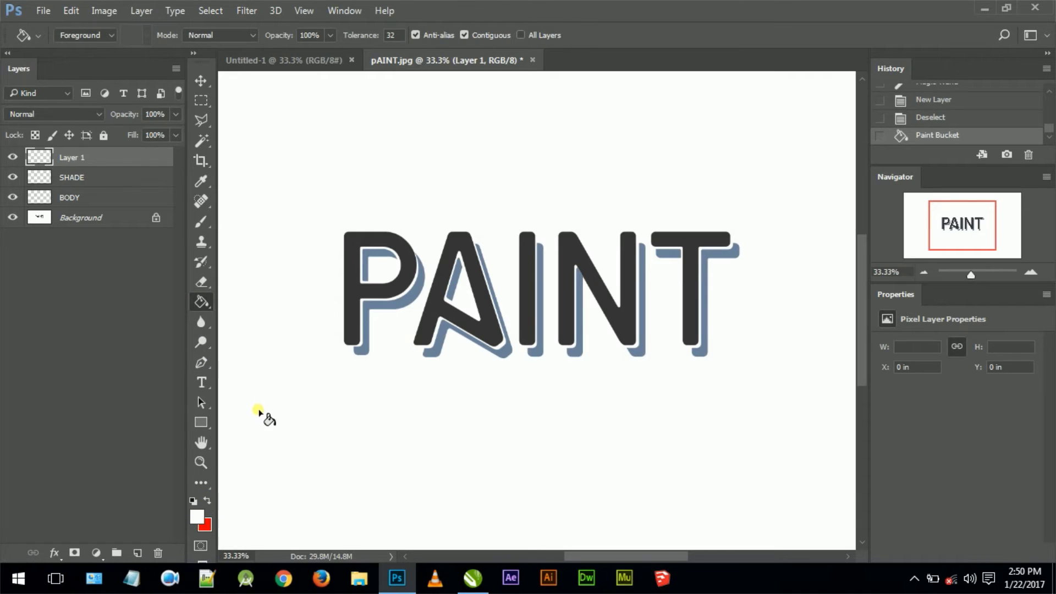
Step: Unlock Background as Layer 0, move the white layer to the bottom, and reselect letters
{"action": "left_click_drag", "start_coordinate": [71, 157], "coordinate": [76, 229]}
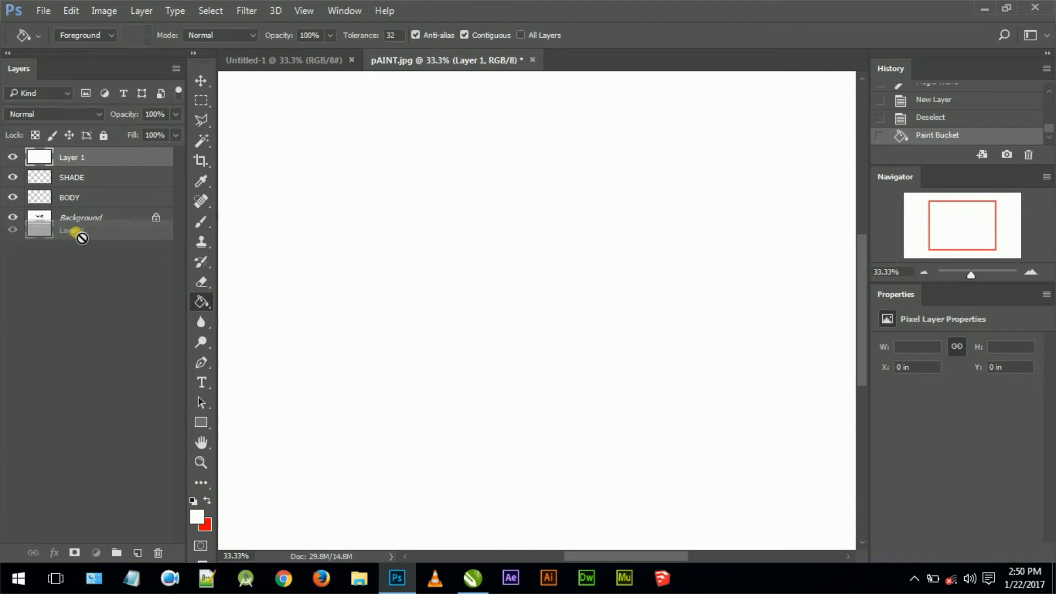
{"action": "left_click", "coordinate": [156, 218]}
{"action": "mouse_move", "coordinate": [71, 157]}
{"action": "left_mouse_down"}
{"action": "mouse_move", "coordinate": [70, 240]}
{"action": "mouse_move", "coordinate": [63, 223]}
{"action": "left_mouse_up"}
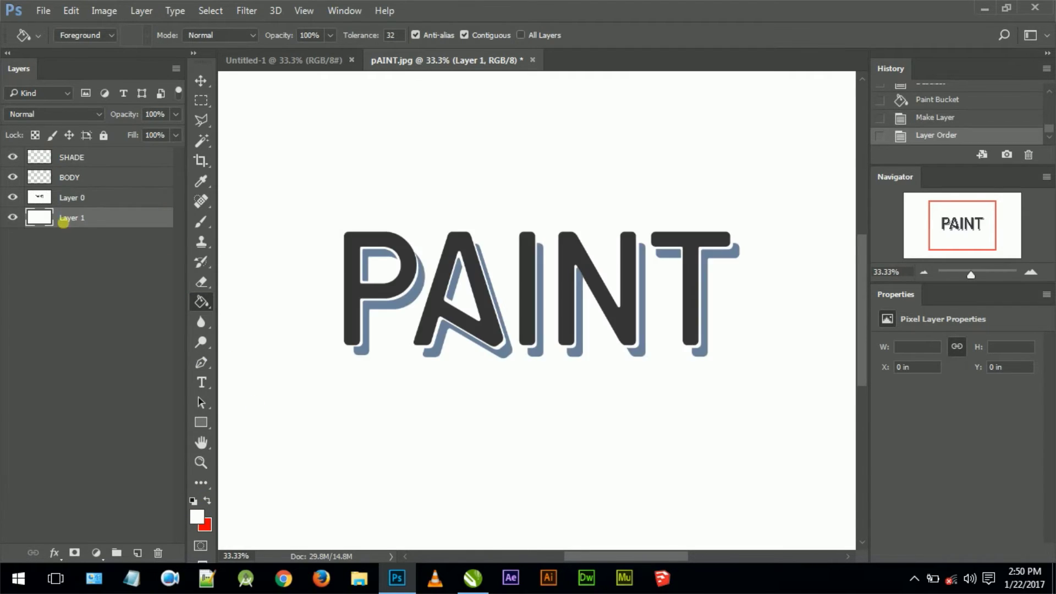
{"action": "left_click", "coordinate": [68, 206]}
{"action": "left_click", "coordinate": [201, 140]}
{"action": "left_click", "coordinate": [353, 278]}
{"action": "left_click", "coordinate": [457, 314]}
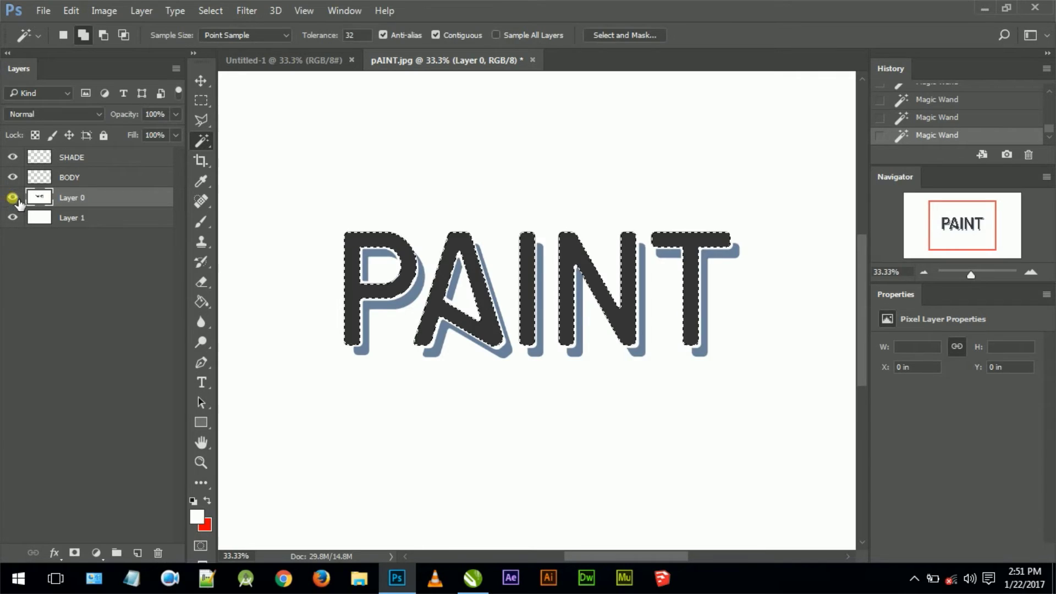
Step: Hide Layer 0, choose the large textured 1421 brush, and start painting on BODY
{"action": "left_click", "coordinate": [12, 198]}
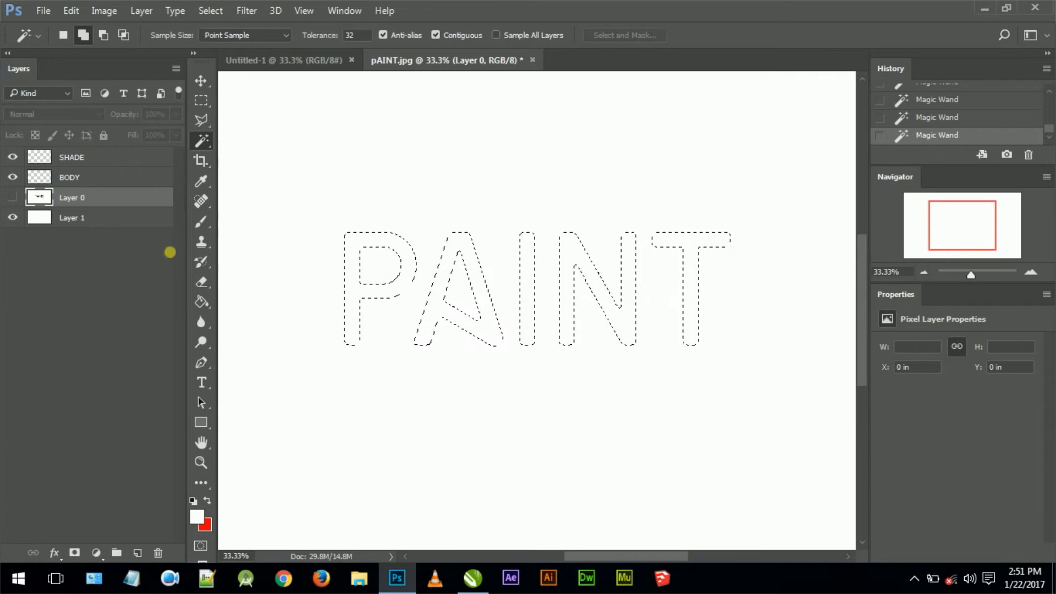
{"action": "left_click", "coordinate": [202, 221]}
{"action": "left_click", "coordinate": [80, 35]}
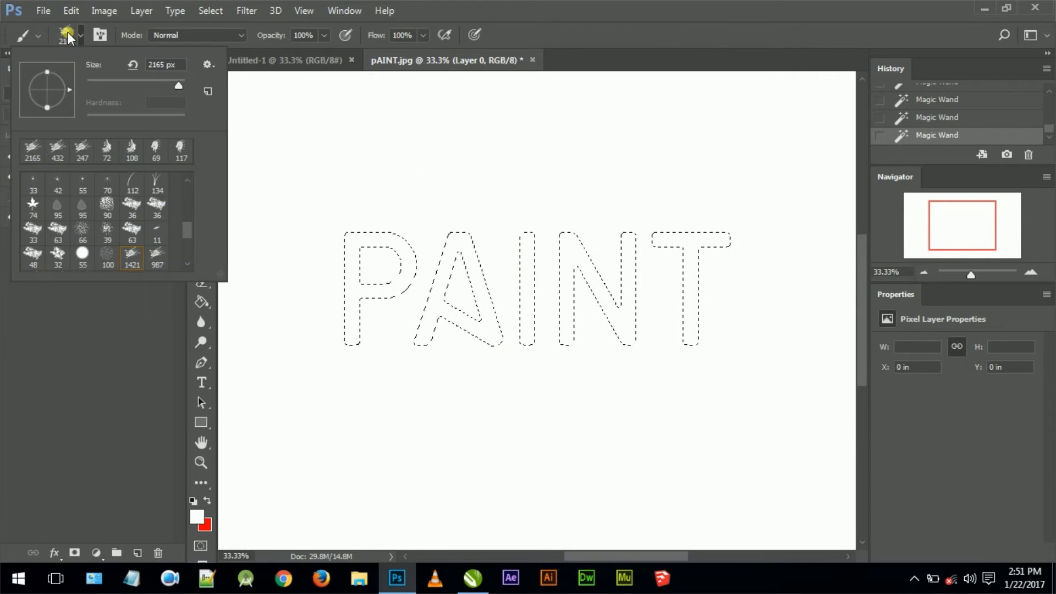
{"action": "left_click_drag", "start_coordinate": [187, 229], "coordinate": [187, 248]}
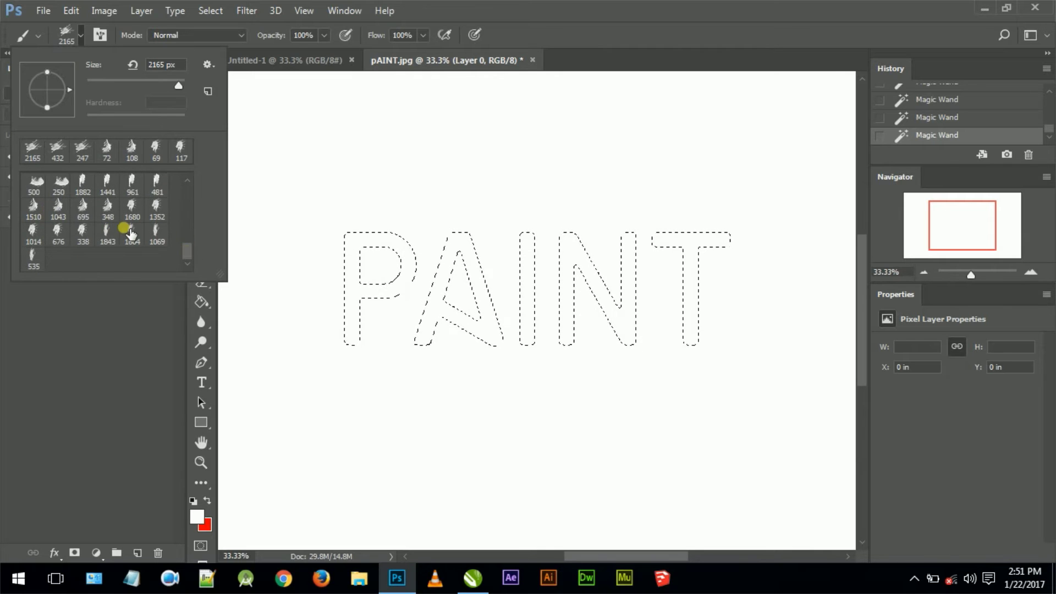
{"action": "scroll", "coordinate": [135, 214], "scroll_direction": "up", "scroll_amount": 1}
{"action": "scroll", "coordinate": [135, 212], "scroll_direction": "up", "scroll_amount": 1}
{"action": "left_click", "coordinate": [132, 184]}
{"action": "left_click", "coordinate": [66, 176]}
{"action": "left_click_drag", "start_coordinate": [324, 270], "coordinate": [344, 303]}
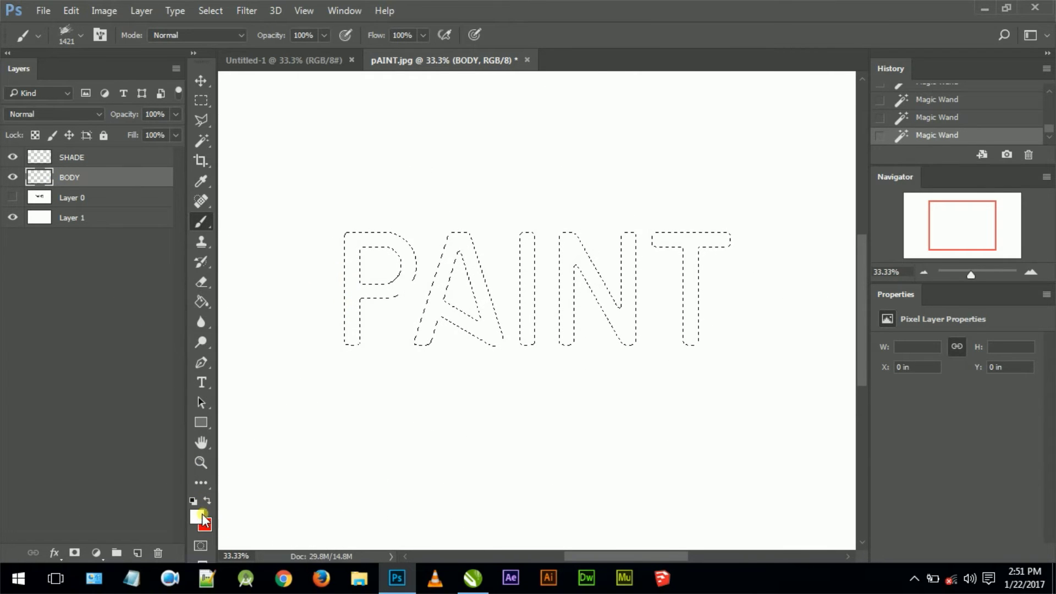
Step: Set the foreground to pure black, resize the brush, and paint texture across the letters
{"action": "left_click", "coordinate": [197, 516]}
{"action": "left_click", "coordinate": [664, 270]}
{"action": "left_click_drag", "start_coordinate": [664, 270], "coordinate": [584, 354]}
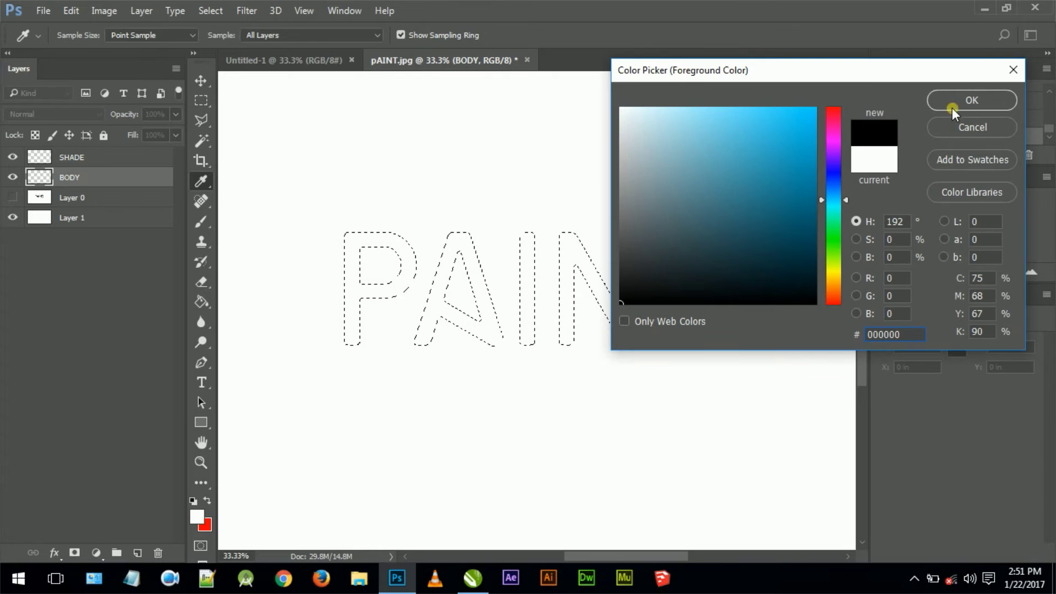
{"action": "left_click", "coordinate": [954, 104]}
{"action": "right_click", "coordinate": [521, 228]}
{"action": "left_click_drag", "start_coordinate": [667, 267], "coordinate": [681, 270]}
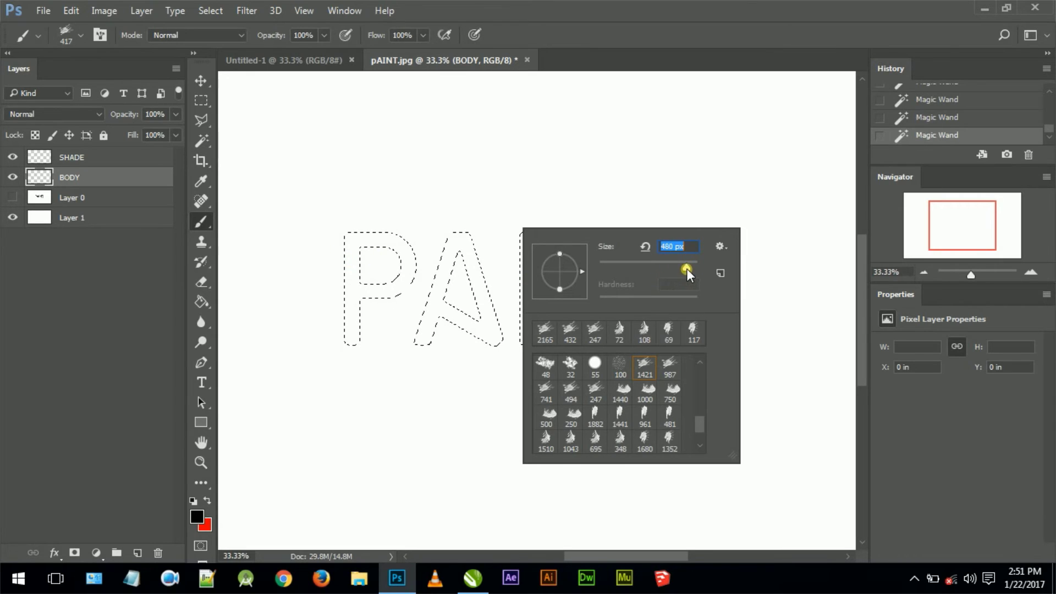
{"action": "mouse_move", "coordinate": [307, 266]}
{"action": "left_mouse_down"}
{"action": "mouse_move", "coordinate": [407, 275]}
{"action": "mouse_move", "coordinate": [348, 337]}
{"action": "mouse_move", "coordinate": [348, 311]}
{"action": "mouse_move", "coordinate": [399, 242]}
{"action": "mouse_move", "coordinate": [424, 313]}
{"action": "mouse_move", "coordinate": [506, 278]}
{"action": "mouse_move", "coordinate": [601, 377]}
{"action": "mouse_move", "coordinate": [503, 294]}
{"action": "mouse_move", "coordinate": [547, 394]}
{"action": "mouse_move", "coordinate": [566, 258]}
{"action": "mouse_move", "coordinate": [632, 337]}
{"action": "mouse_move", "coordinate": [611, 283]}
{"action": "mouse_move", "coordinate": [731, 346]}
{"action": "mouse_move", "coordinate": [434, 226]}
{"action": "left_mouse_up"}
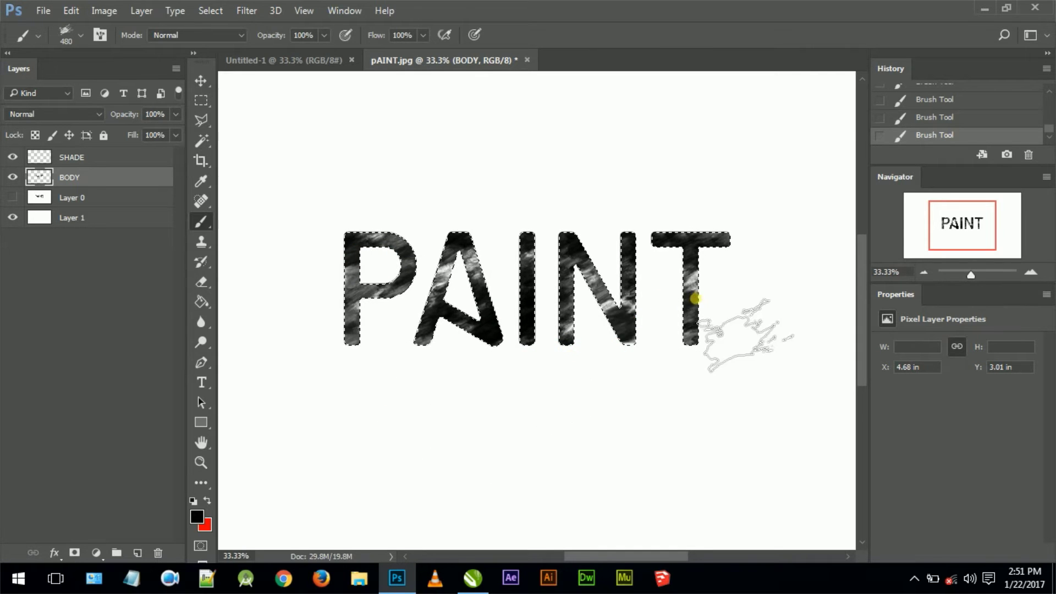
{"action": "left_click", "coordinate": [201, 108]}
{"action": "left_click", "coordinate": [428, 276]}
Step: Magic Wand-select the P, N and T shadow pieces from Layer 0, then hide it and activate SHADE
{"action": "scroll", "coordinate": [504, 283], "scroll_direction": "down", "scroll_amount": 1}
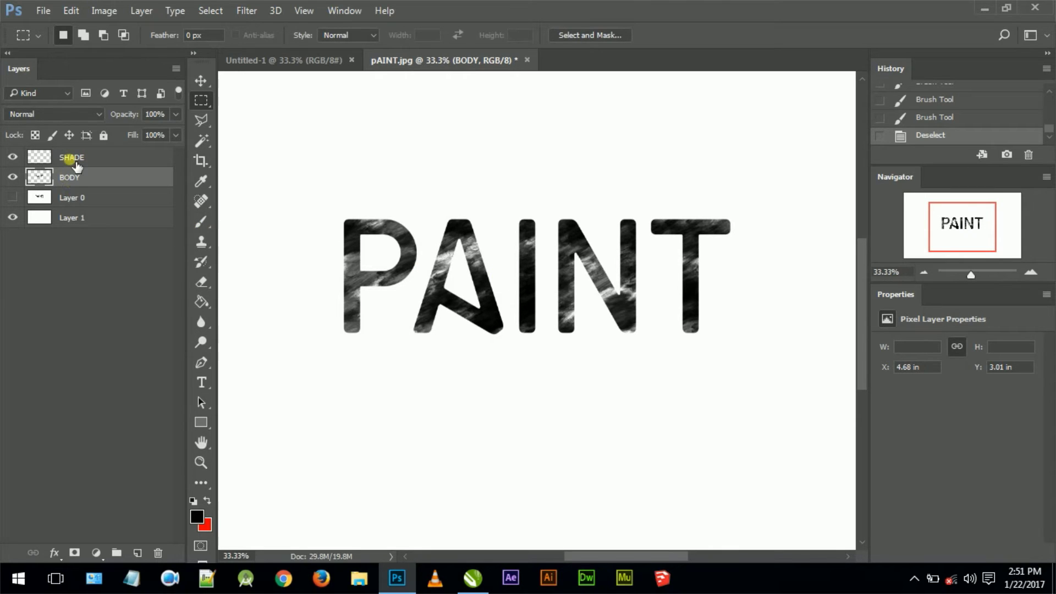
{"action": "left_click", "coordinate": [75, 199]}
{"action": "left_click", "coordinate": [12, 197]}
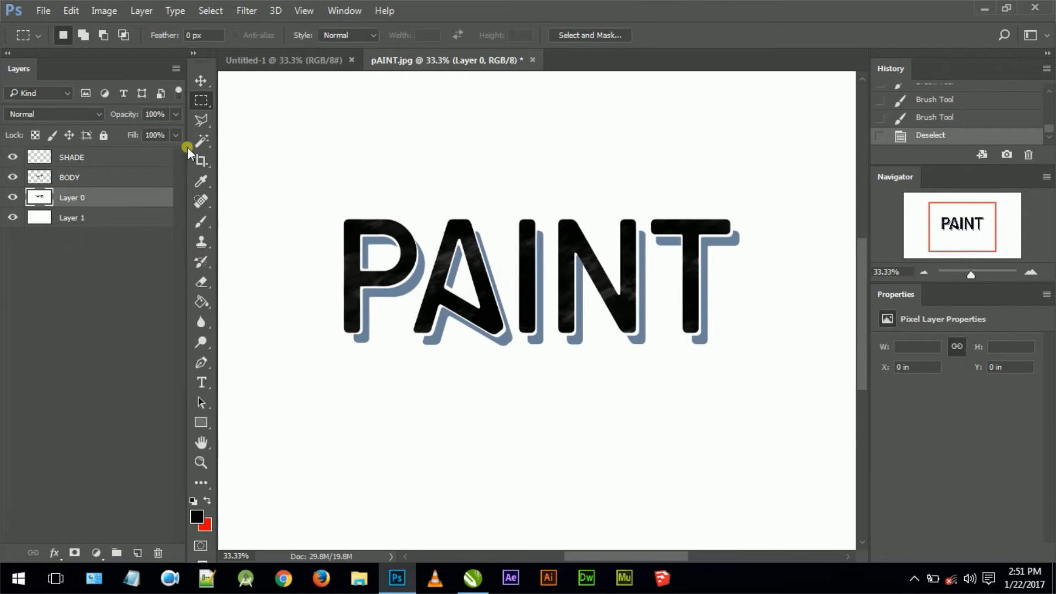
{"action": "left_click", "coordinate": [201, 140]}
{"action": "left_click", "coordinate": [365, 337]}
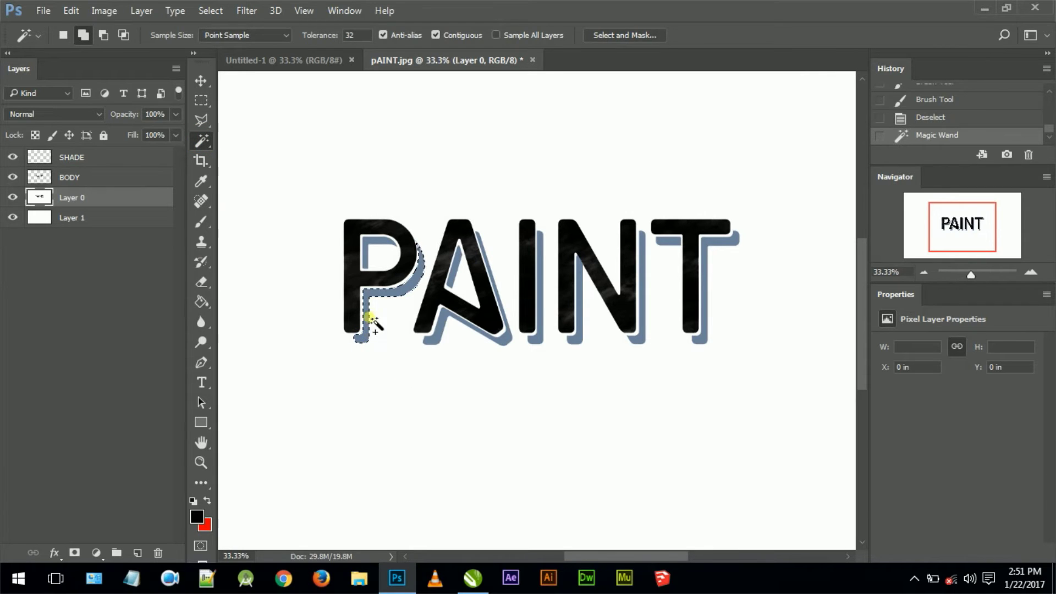
{"action": "left_click", "coordinate": [366, 260]}
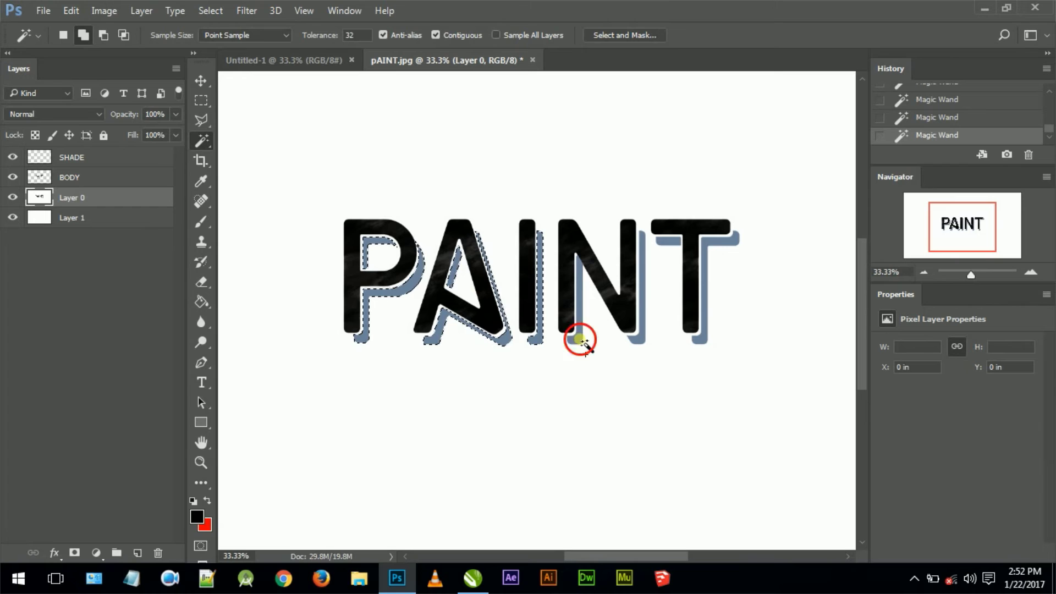
{"action": "left_click", "coordinate": [639, 338]}
{"action": "left_click", "coordinate": [689, 341]}
{"action": "left_click", "coordinate": [671, 243]}
{"action": "left_click", "coordinate": [12, 197]}
{"action": "left_click", "coordinate": [63, 160]}
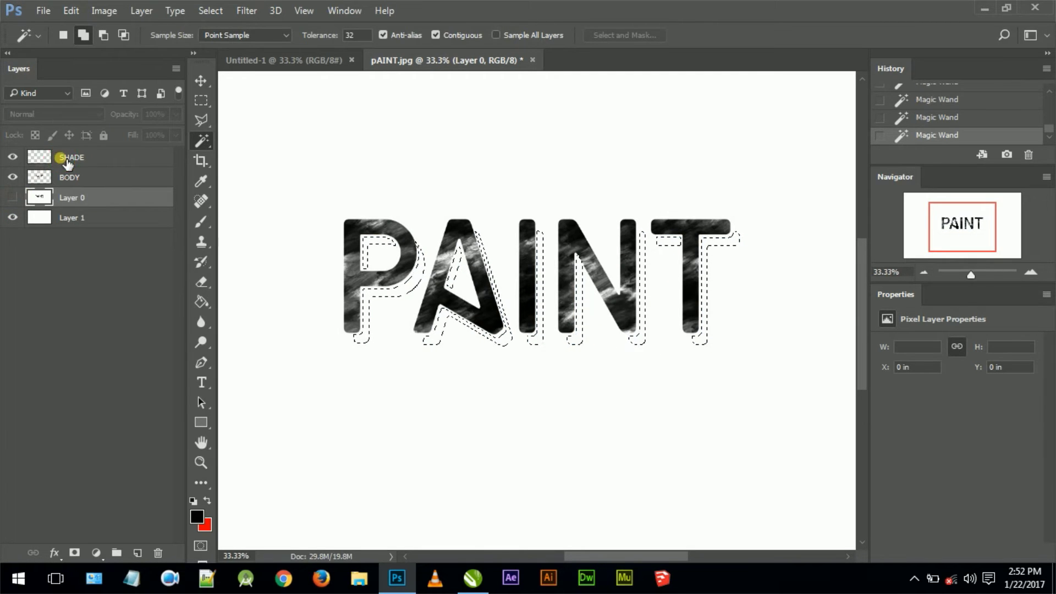
{"action": "left_click", "coordinate": [207, 516]}
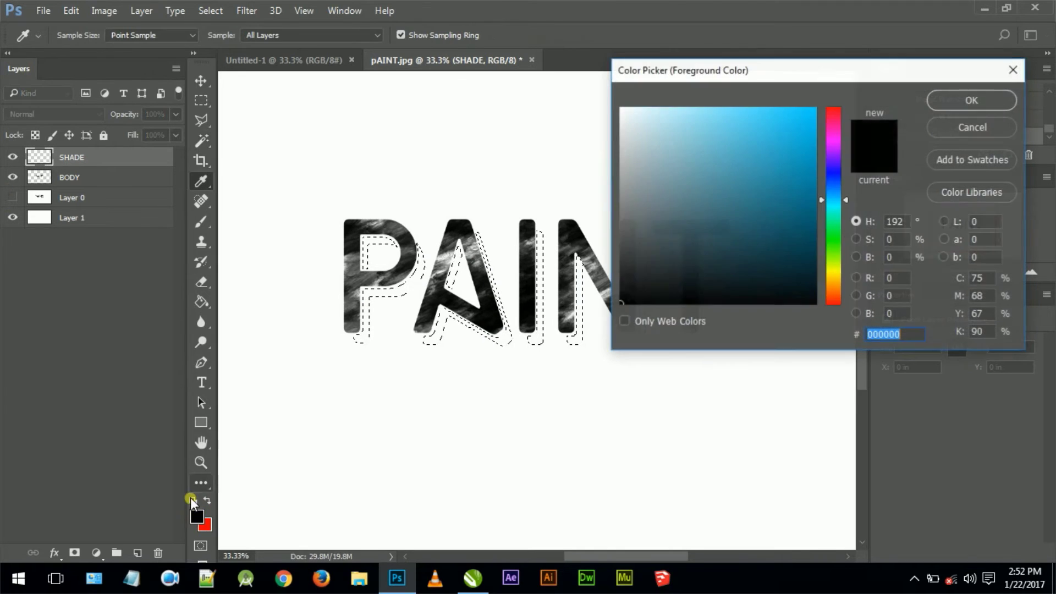
Step: Choose a teal foreground colour for the shadows
{"action": "left_click", "coordinate": [954, 127]}
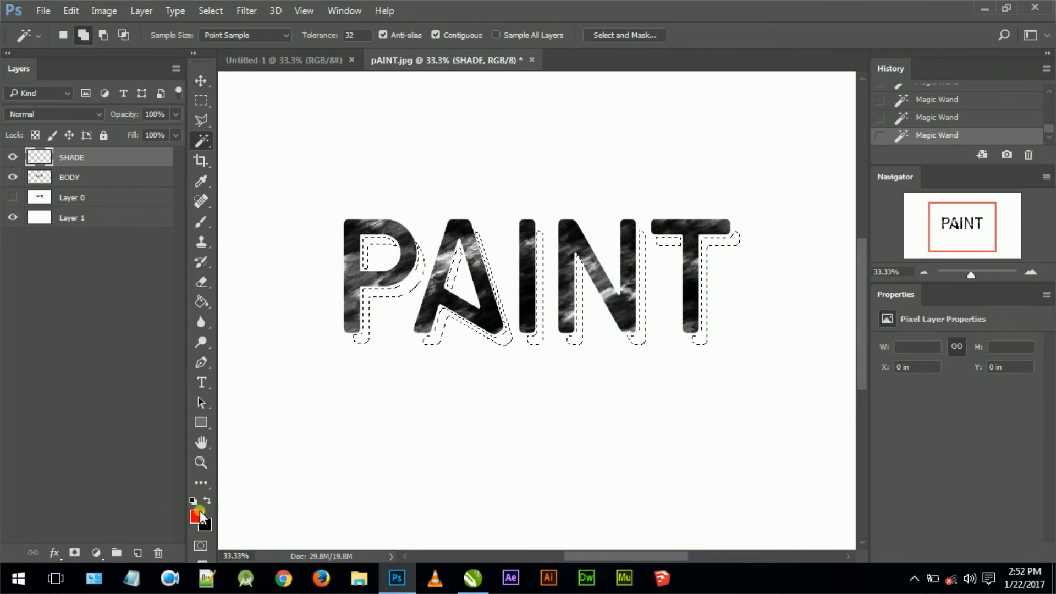
{"action": "left_click", "coordinate": [203, 512]}
{"action": "left_click", "coordinate": [833, 179]}
{"action": "left_click", "coordinate": [798, 183]}
{"action": "left_click", "coordinate": [744, 172]}
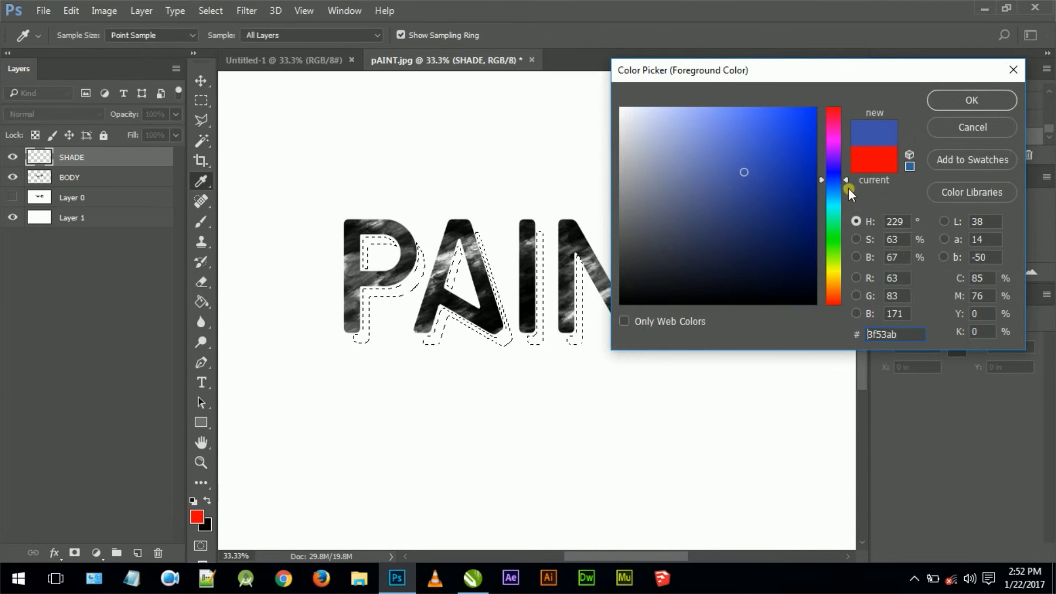
{"action": "left_click", "coordinate": [835, 197]}
{"action": "left_click", "coordinate": [786, 173]}
{"action": "left_click", "coordinate": [943, 100]}
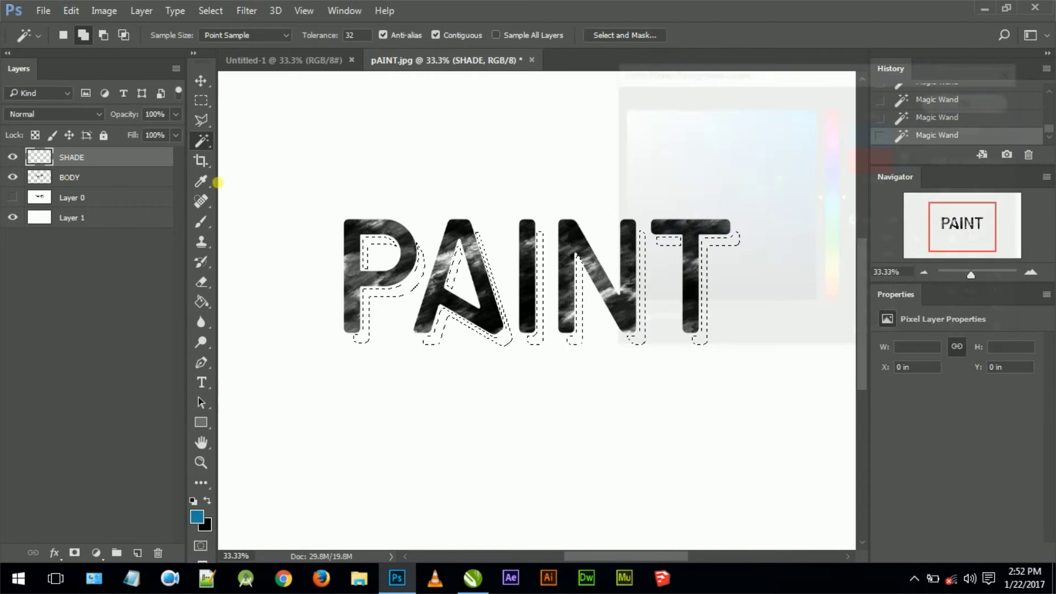
Step: Brush teal into the shadow shapes of P, A, I, N and T
{"action": "left_click", "coordinate": [201, 221]}
{"action": "mouse_move", "coordinate": [365, 302]}
{"action": "left_mouse_down"}
{"action": "mouse_move", "coordinate": [361, 337]}
{"action": "mouse_move", "coordinate": [400, 273]}
{"action": "mouse_move", "coordinate": [388, 258]}
{"action": "left_mouse_up"}
{"action": "left_click_drag", "start_coordinate": [429, 346], "coordinate": [477, 296]}
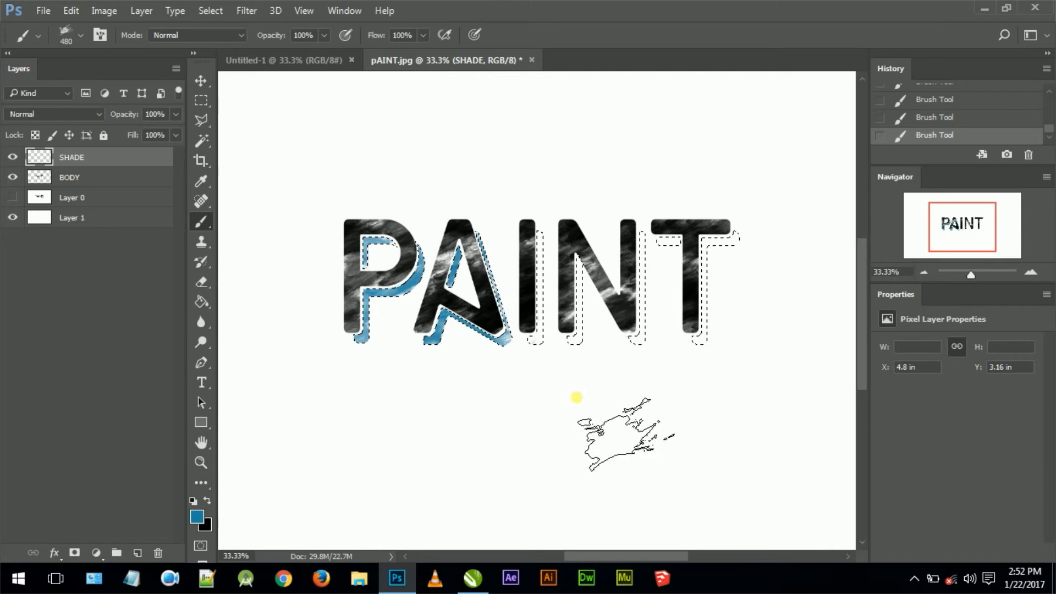
{"action": "left_click_drag", "start_coordinate": [539, 234], "coordinate": [530, 255]}
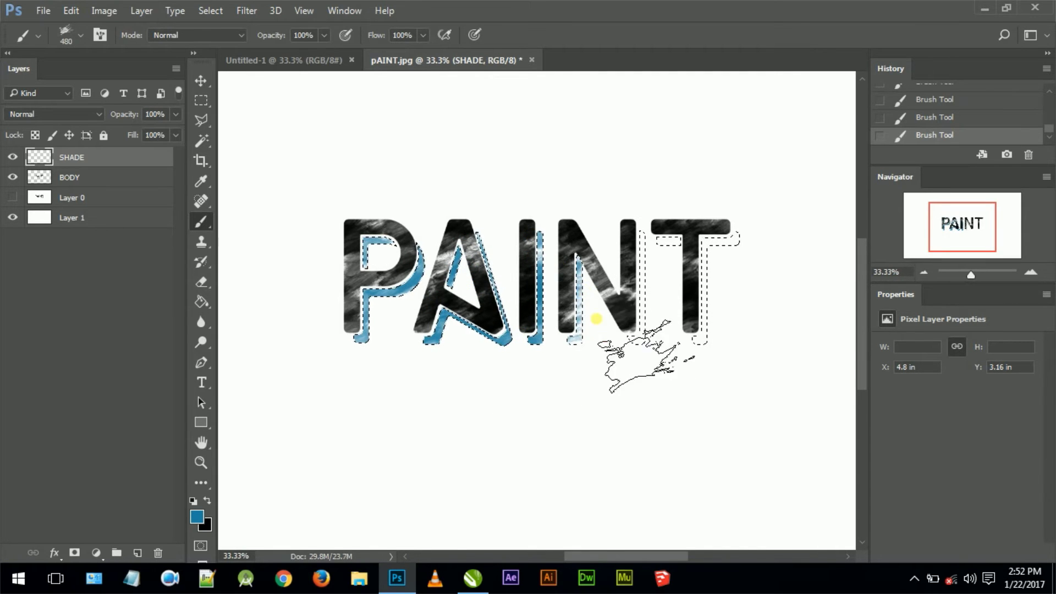
{"action": "left_click_drag", "start_coordinate": [608, 243], "coordinate": [611, 346]}
{"action": "mouse_move", "coordinate": [696, 347]}
{"action": "left_mouse_down"}
{"action": "mouse_move", "coordinate": [690, 229]}
{"action": "mouse_move", "coordinate": [667, 236]}
{"action": "left_mouse_up"}
Step: Drop the selection, adjust the zoom, and open the BODY layer's blending options
{"action": "key", "text": "m"}
{"action": "left_click", "coordinate": [503, 338]}
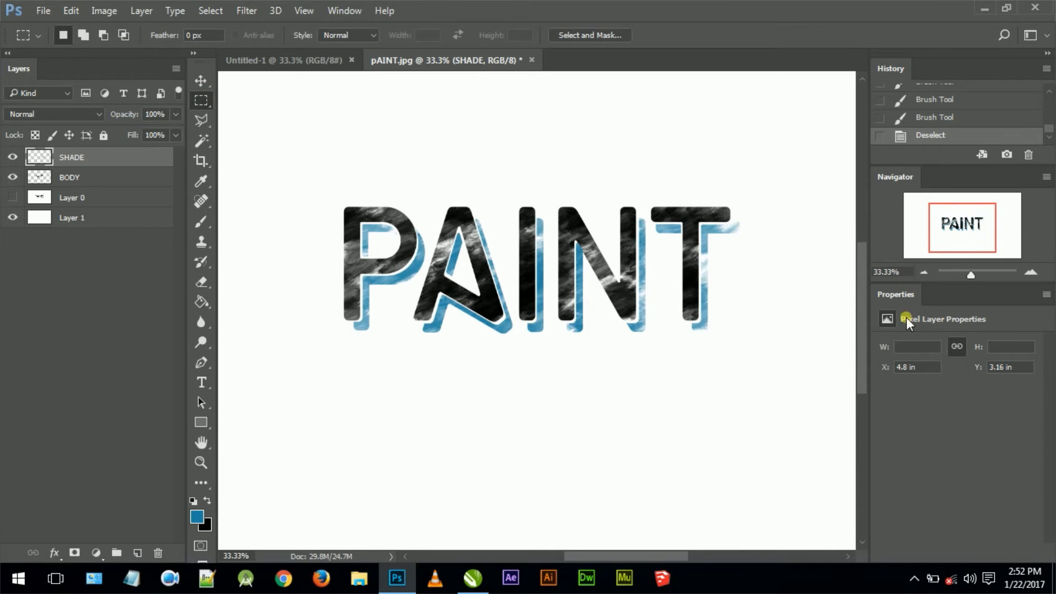
{"action": "left_click", "coordinate": [922, 277]}
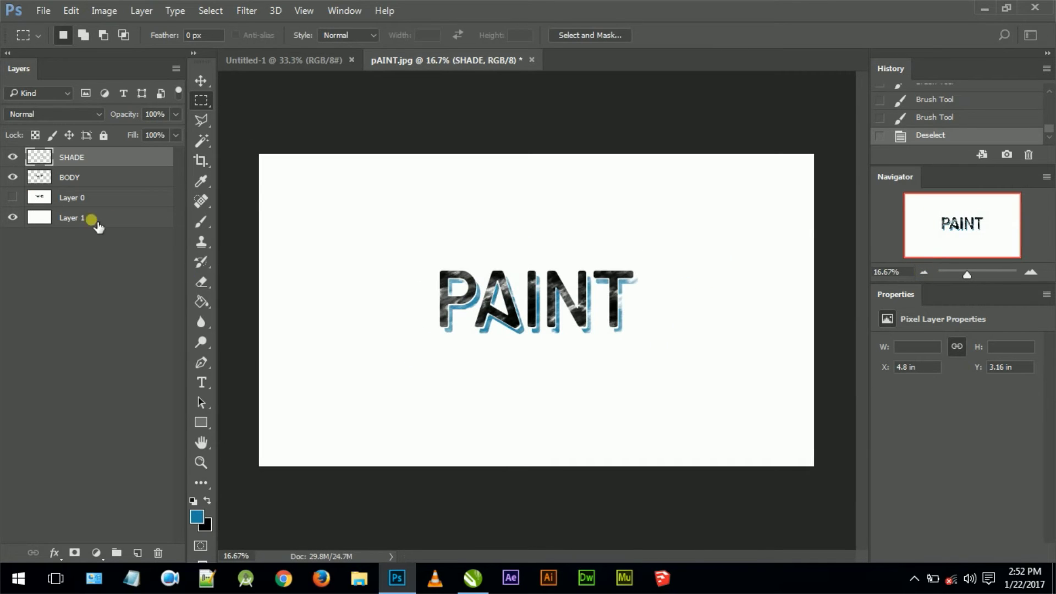
{"action": "left_click", "coordinate": [1031, 272]}
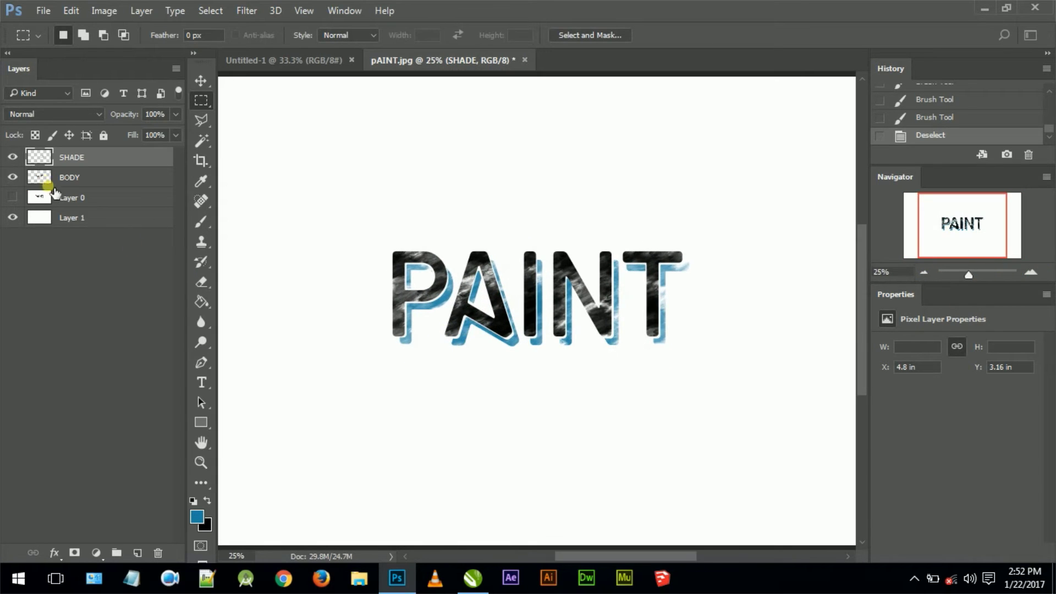
{"action": "right_click", "coordinate": [76, 160]}
{"action": "left_click", "coordinate": [49, 177]}
{"action": "right_click", "coordinate": [63, 177]}
{"action": "left_click", "coordinate": [113, 94]}
{"action": "mouse_move", "coordinate": [373, 79]}
{"action": "left_mouse_down"}
{"action": "mouse_move", "coordinate": [388, 88]}
{"action": "mouse_move", "coordinate": [787, 64]}
{"action": "left_mouse_up"}
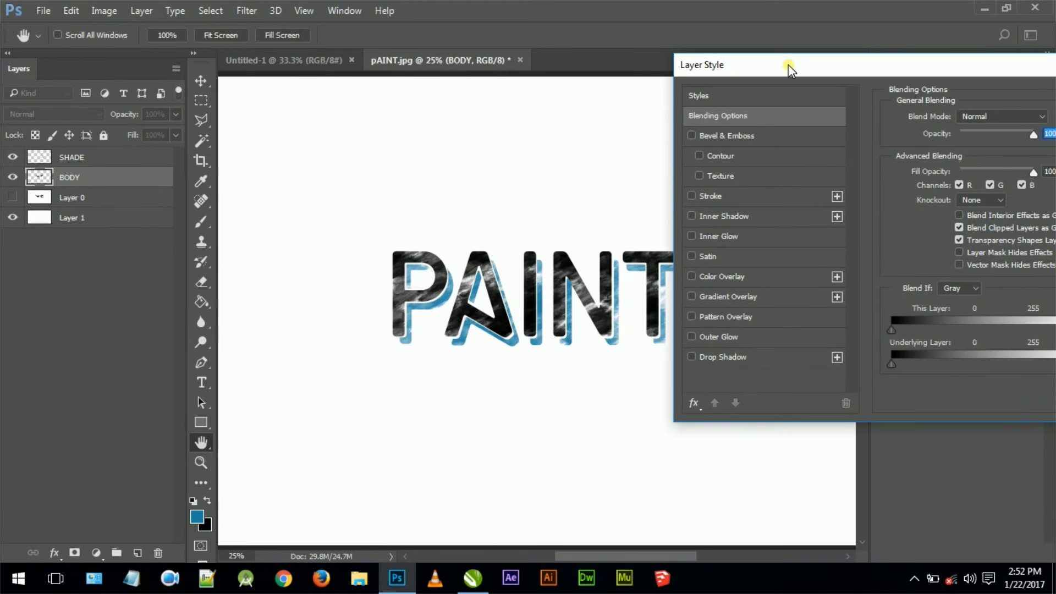
Step: Add a Color Overlay to BODY and try light green shades for it
{"action": "left_click", "coordinate": [714, 275]}
{"action": "left_click", "coordinate": [1046, 127]}
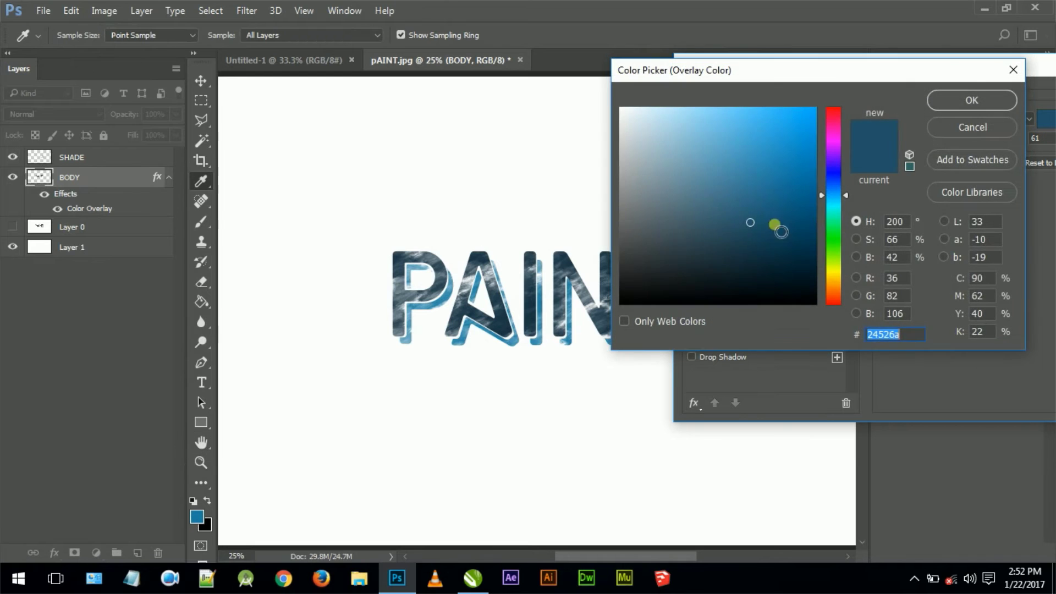
{"action": "left_click_drag", "start_coordinate": [838, 206], "coordinate": [838, 239]}
{"action": "left_click", "coordinate": [792, 177]}
{"action": "left_click", "coordinate": [671, 150]}
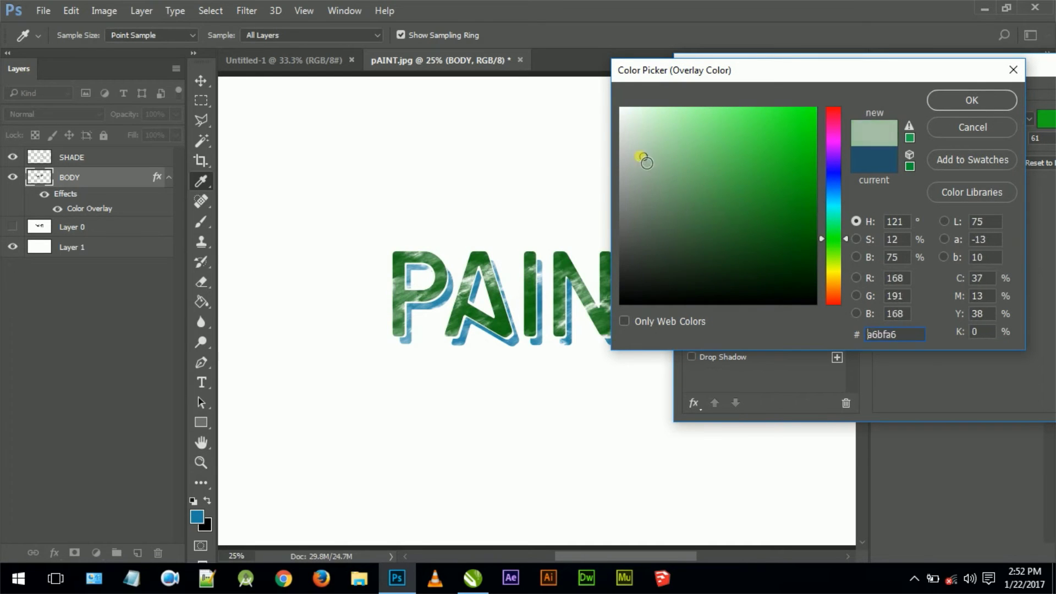
{"action": "left_click", "coordinate": [813, 159]}
{"action": "left_click", "coordinate": [812, 248]}
Step: Try vivid yellow and then strong red as BODY's overlay colour
{"action": "left_click_drag", "start_coordinate": [832, 252], "coordinate": [832, 273]}
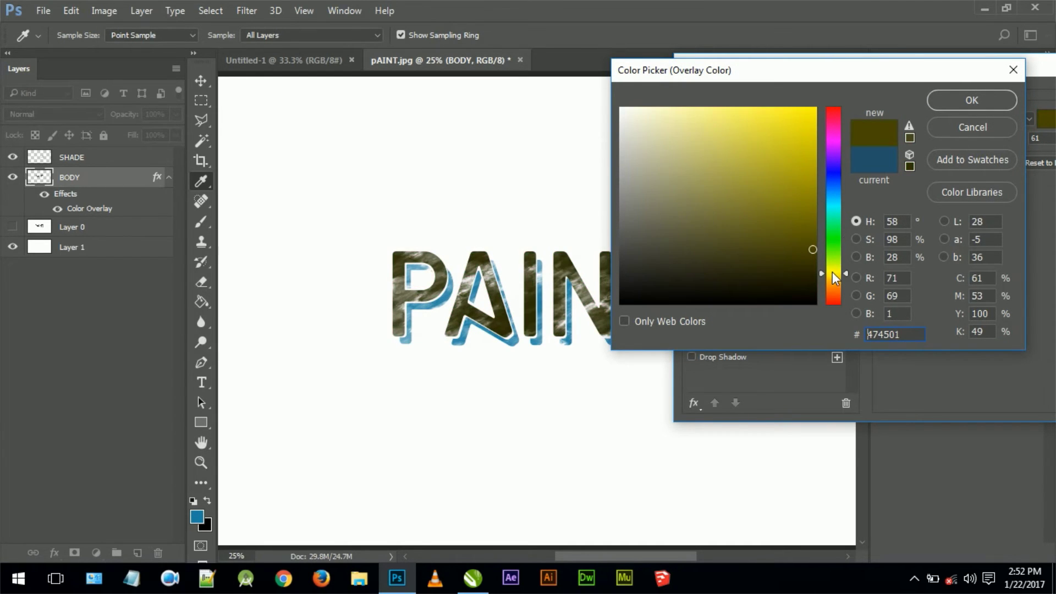
{"action": "left_click", "coordinate": [790, 209]}
{"action": "left_click", "coordinate": [777, 170]}
{"action": "left_click", "coordinate": [803, 125]}
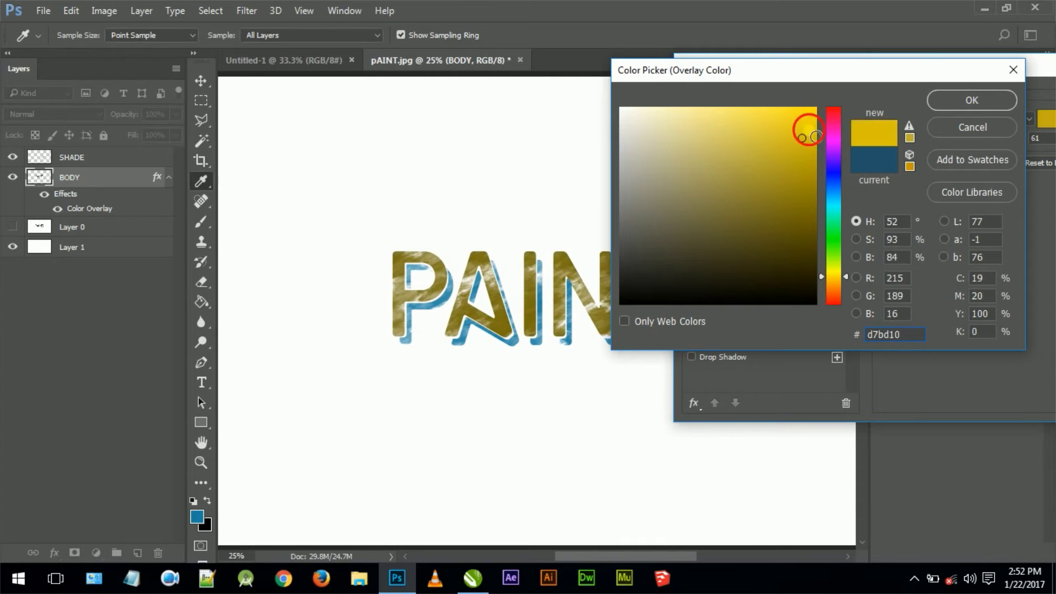
{"action": "left_click_drag", "start_coordinate": [826, 292], "coordinate": [831, 304]}
{"action": "left_click", "coordinate": [806, 160]}
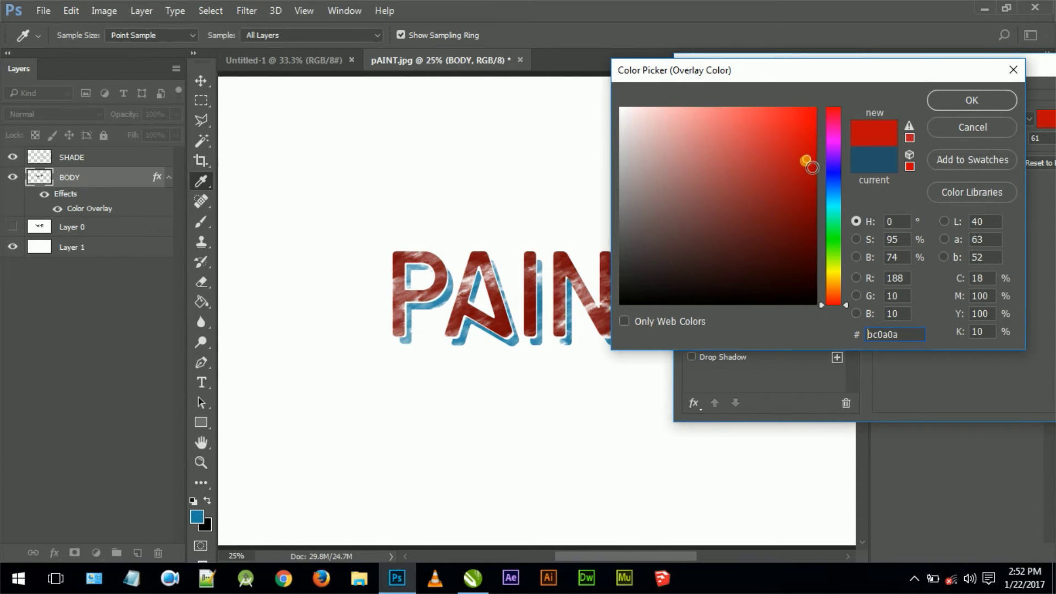
Step: Set BODY's overlay to deep navy 030c25 and apply the layer style
{"action": "left_click", "coordinate": [774, 186]}
{"action": "left_click", "coordinate": [830, 182]}
{"action": "left_click", "coordinate": [786, 210]}
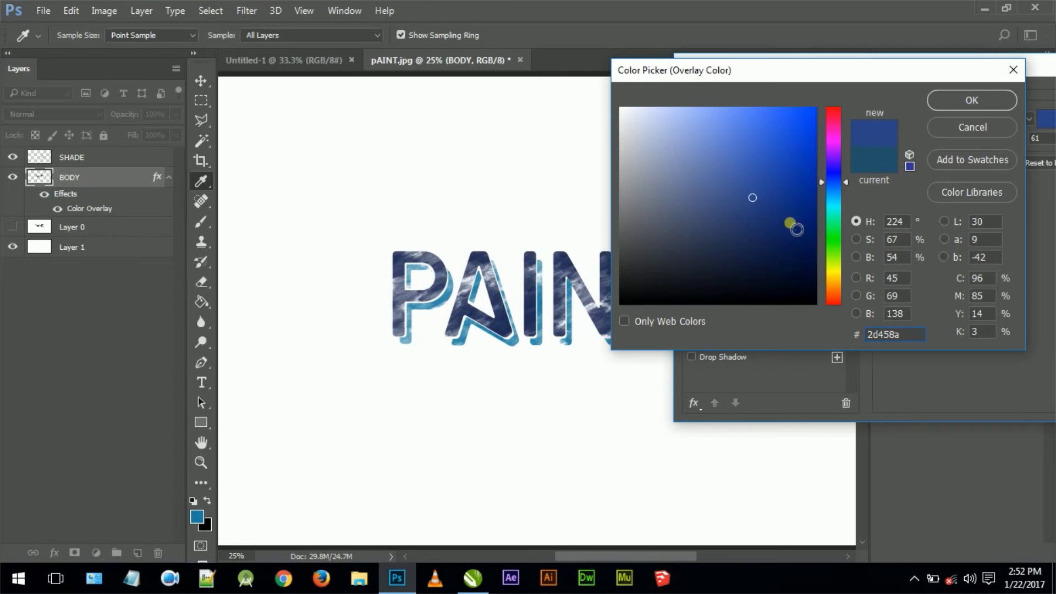
{"action": "left_click", "coordinate": [796, 259]}
{"action": "left_click_drag", "start_coordinate": [796, 259], "coordinate": [800, 275]}
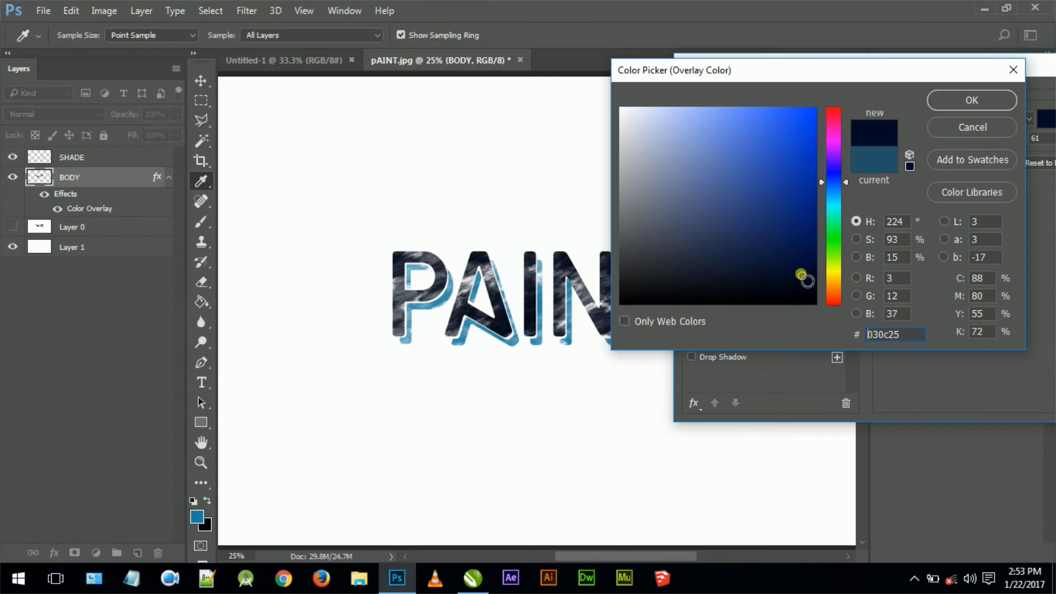
{"action": "left_click", "coordinate": [971, 100]}
{"action": "left_click_drag", "start_coordinate": [956, 77], "coordinate": [925, 106]}
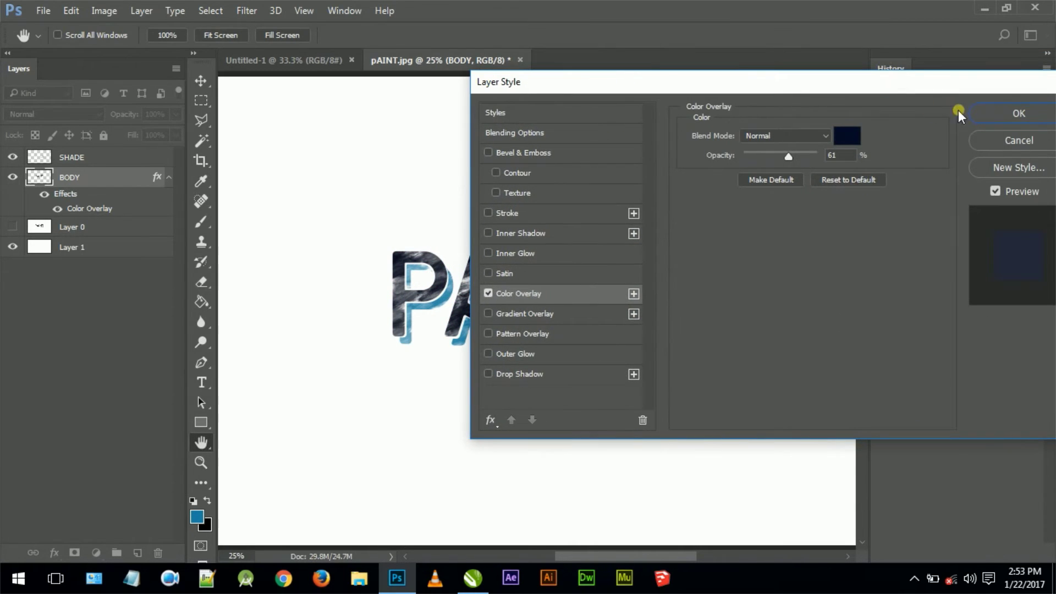
{"action": "left_click", "coordinate": [1004, 115]}
{"action": "left_click", "coordinate": [89, 157]}
Step: Add a Color Overlay to the SHADE layer through its Blending Options
{"action": "right_click", "coordinate": [90, 157]}
{"action": "left_click", "coordinate": [112, 96]}
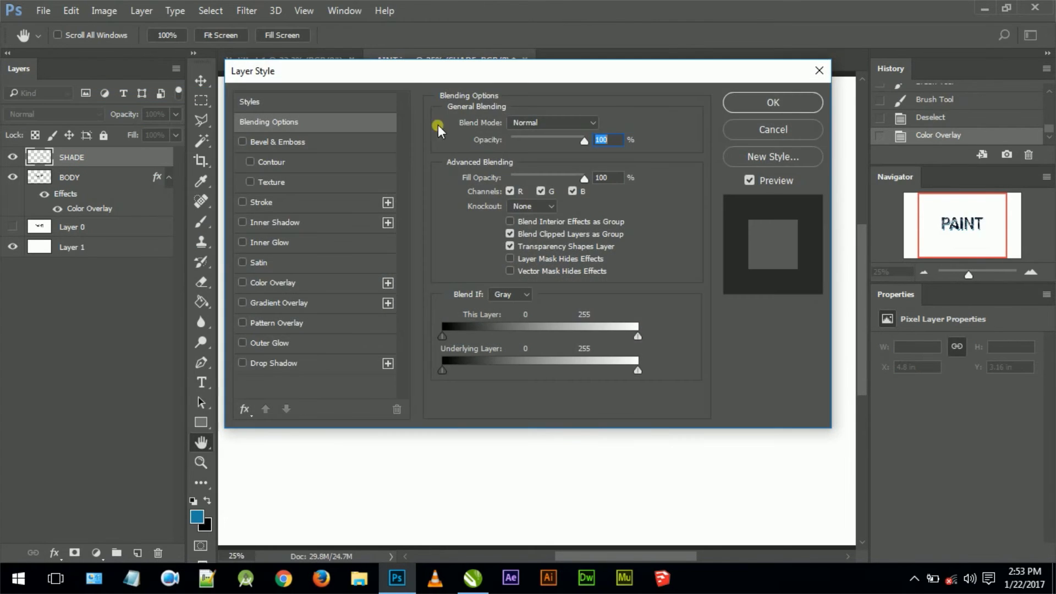
{"action": "left_click_drag", "start_coordinate": [413, 77], "coordinate": [903, 51]}
{"action": "left_click", "coordinate": [738, 261]}
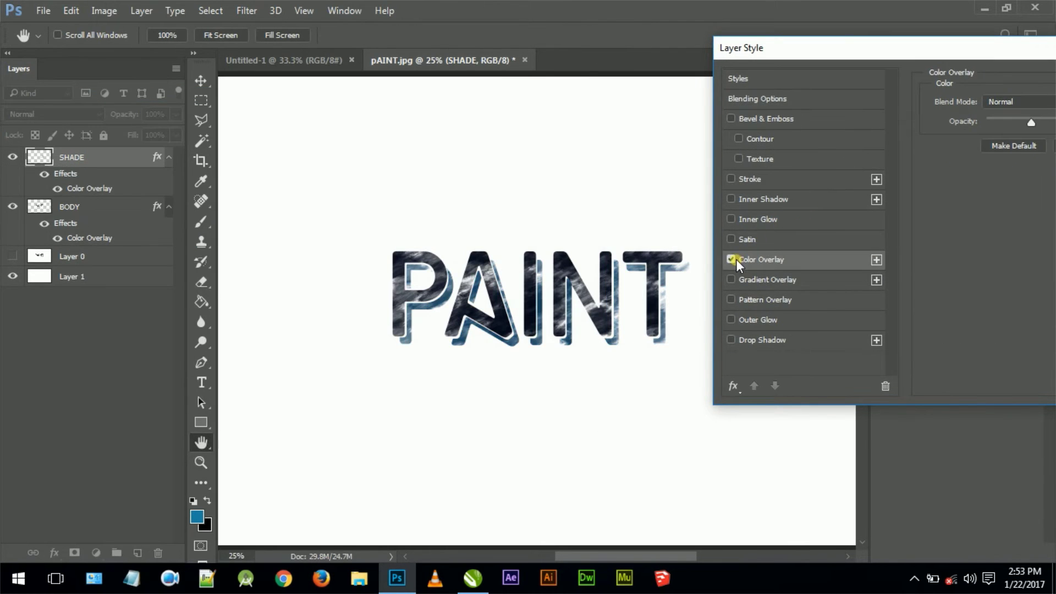
{"action": "left_click_drag", "start_coordinate": [881, 69], "coordinate": [817, 52]}
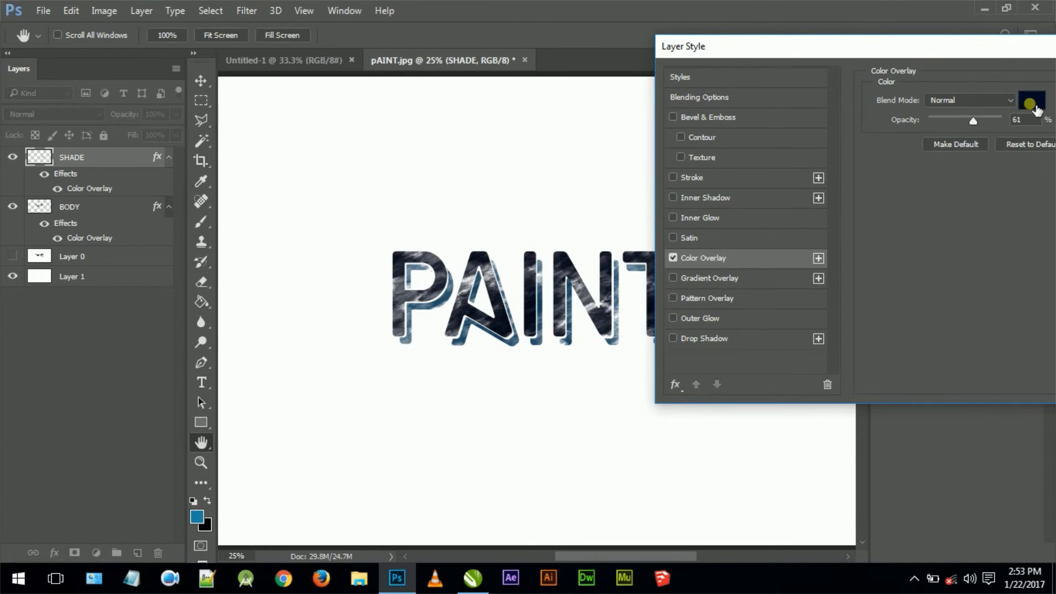
{"action": "left_click", "coordinate": [1032, 105]}
Step: Make SHADE's overlay colour neutral grey 9b9c9f and apply it
{"action": "left_click_drag", "start_coordinate": [836, 231], "coordinate": [836, 277]}
{"action": "left_click", "coordinate": [807, 155]}
{"action": "left_click_drag", "start_coordinate": [813, 161], "coordinate": [813, 116]}
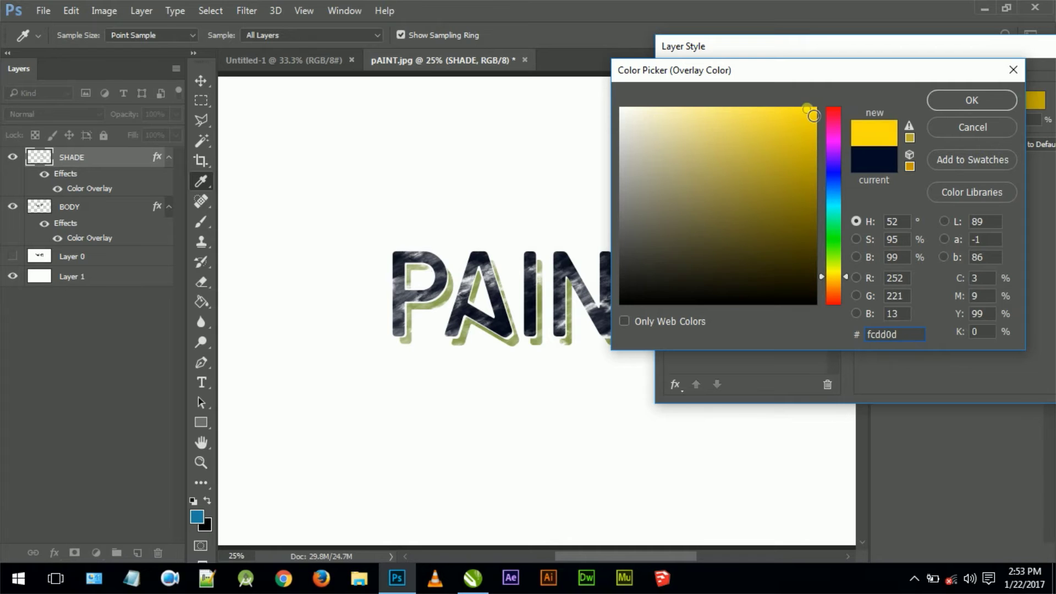
{"action": "left_click_drag", "start_coordinate": [846, 299], "coordinate": [832, 275]}
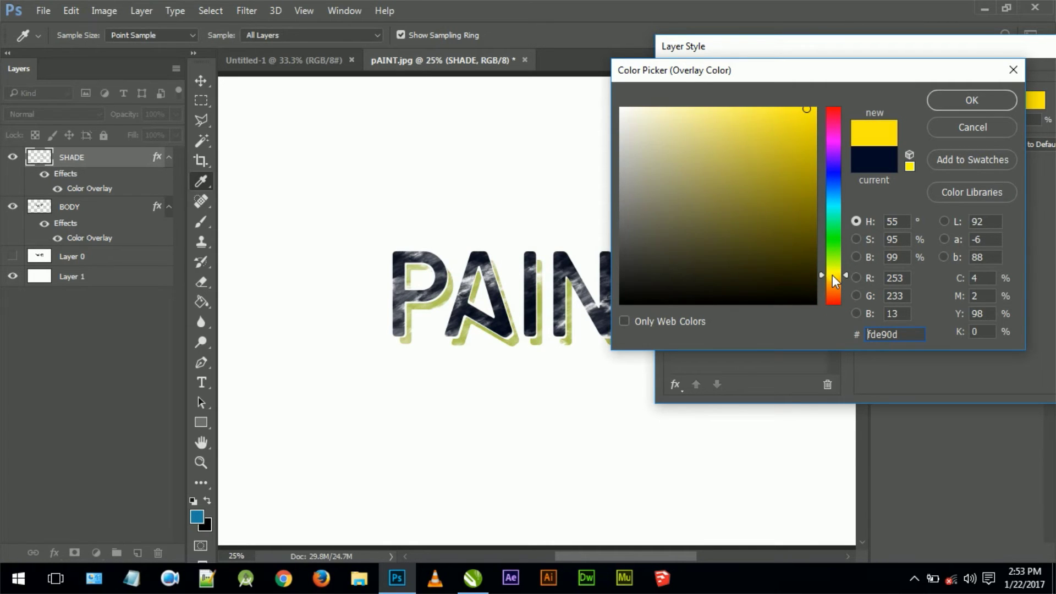
{"action": "left_click_drag", "start_coordinate": [843, 216], "coordinate": [834, 178]}
{"action": "left_click_drag", "start_coordinate": [666, 195], "coordinate": [631, 188]}
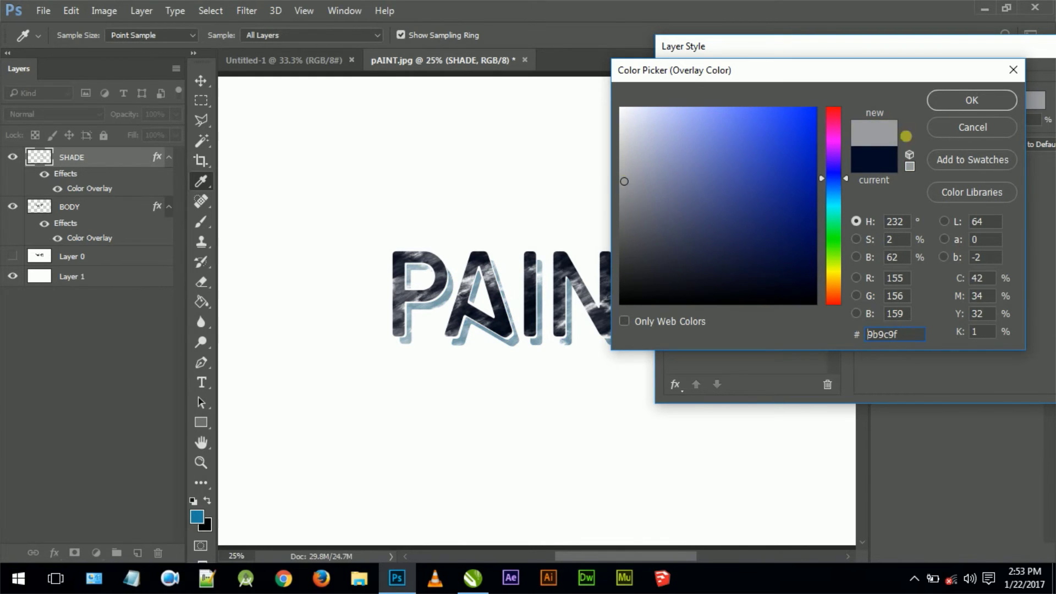
{"action": "left_click", "coordinate": [932, 102]}
{"action": "left_click_drag", "start_coordinate": [984, 47], "coordinate": [713, 53]}
{"action": "left_click", "coordinate": [933, 85]}
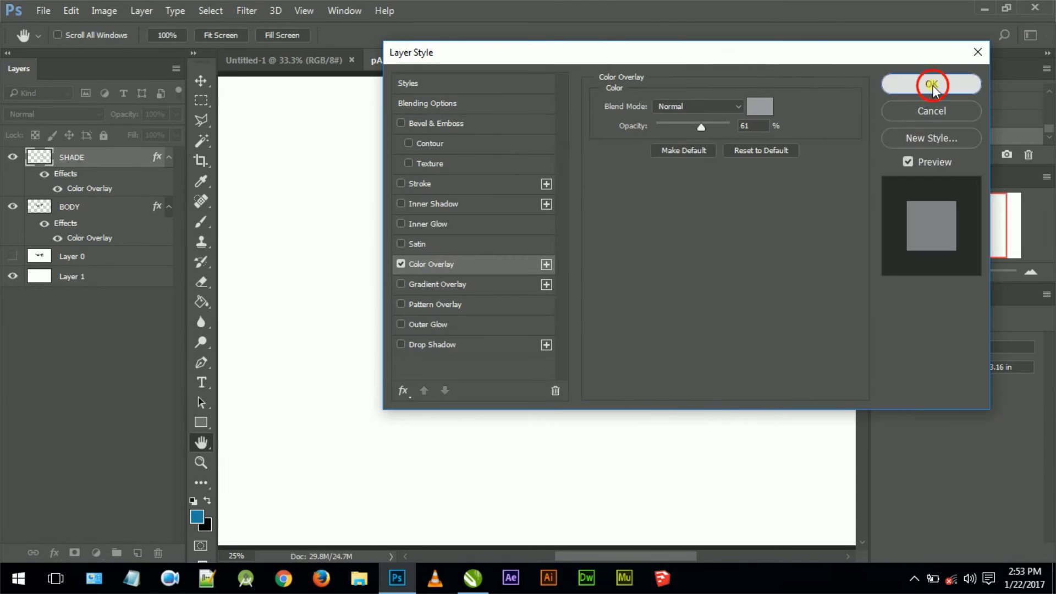
{"action": "left_click", "coordinate": [923, 272]}
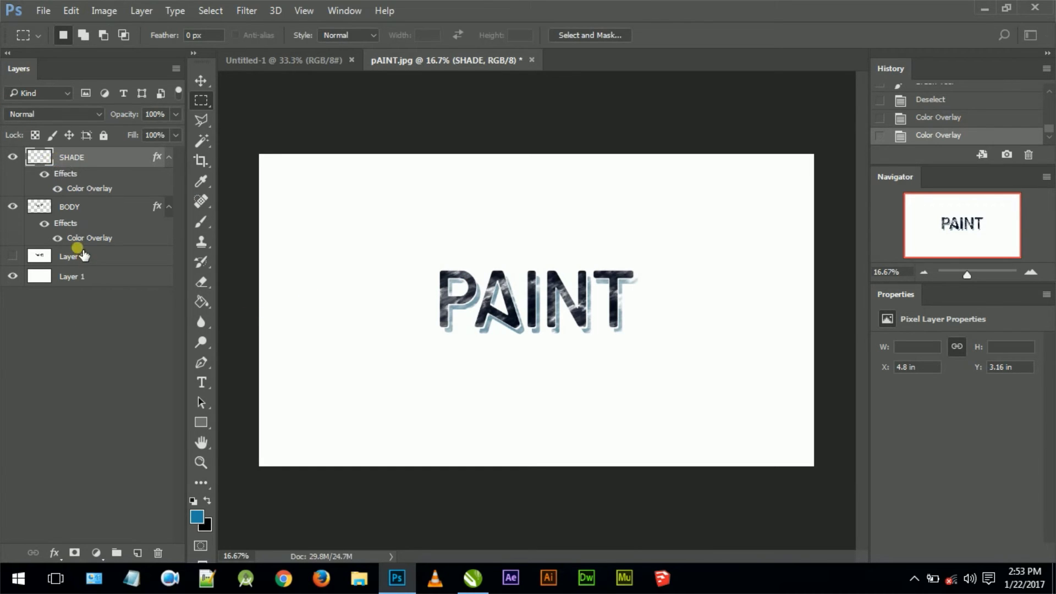
Step: Add a black Drop Shadow to the BODY lettering in its Blending Options
{"action": "left_click", "coordinate": [82, 256]}
{"action": "left_click", "coordinate": [74, 204]}
{"action": "right_click", "coordinate": [61, 207]}
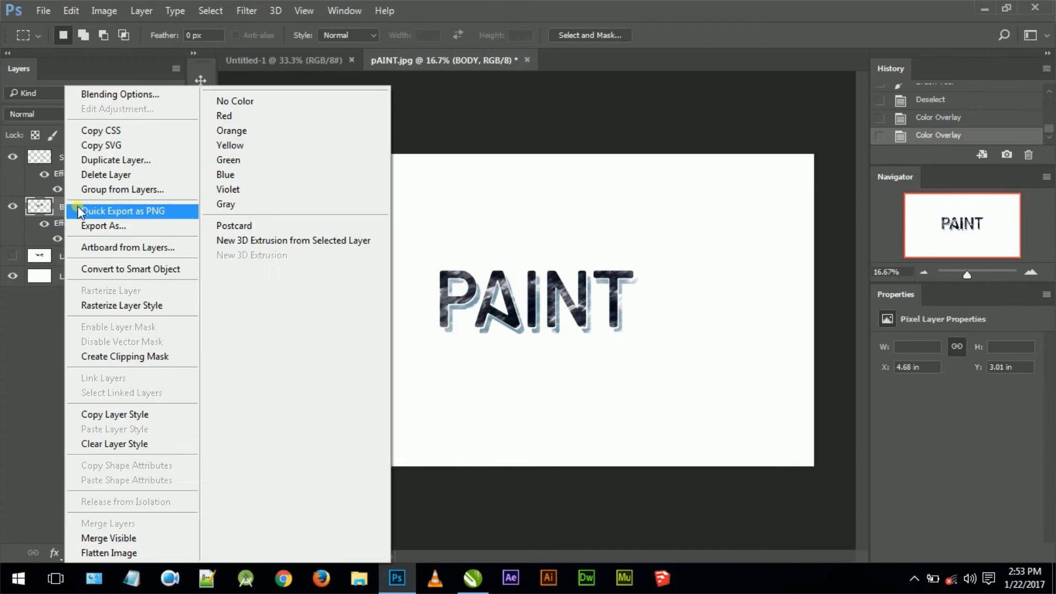
{"action": "left_click", "coordinate": [539, 231]}
{"action": "left_click_drag", "start_coordinate": [514, 47], "coordinate": [750, 14]}
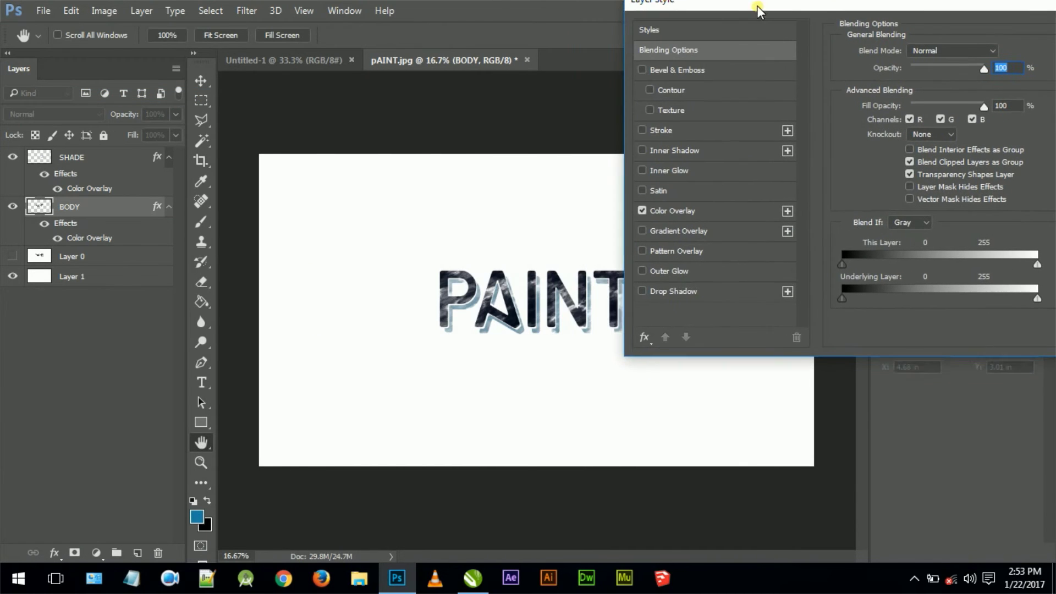
{"action": "left_click", "coordinate": [643, 304]}
{"action": "left_click", "coordinate": [1002, 66]}
{"action": "left_click", "coordinate": [798, 308]}
{"action": "left_click", "coordinate": [987, 98]}
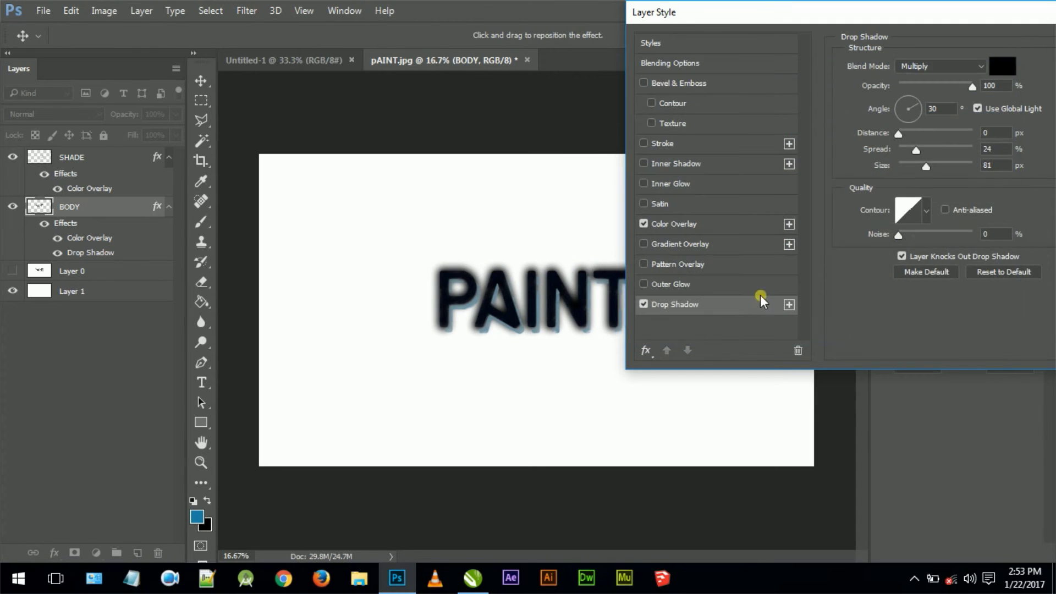
Step: Tweak the drop shadow size, lower its opacity to 7%, and apply
{"action": "left_click_drag", "start_coordinate": [935, 86], "coordinate": [924, 87]}
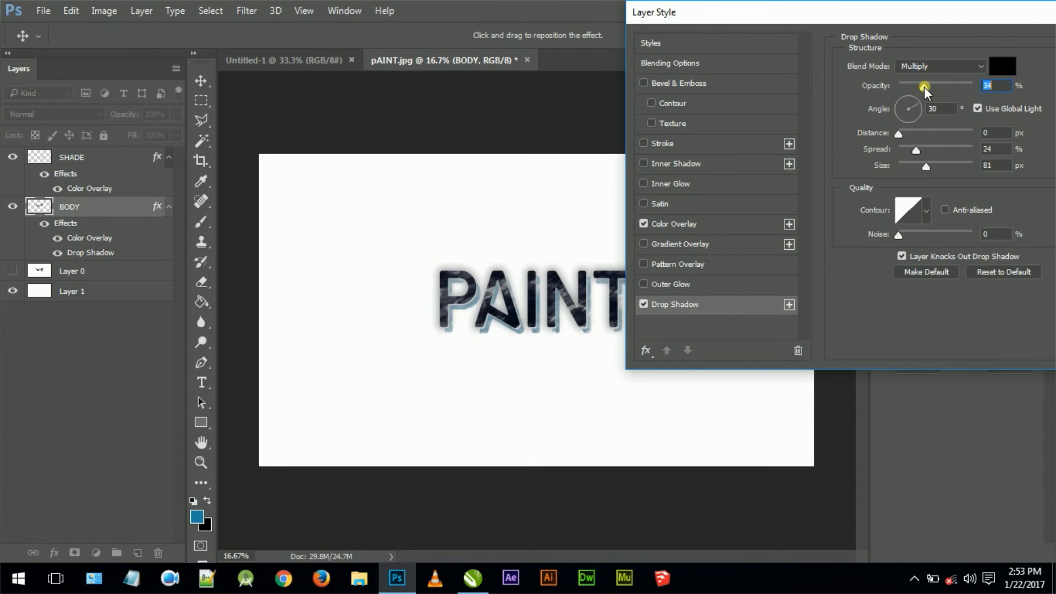
{"action": "mouse_move", "coordinate": [922, 165]}
{"action": "left_mouse_down"}
{"action": "mouse_move", "coordinate": [902, 166]}
{"action": "mouse_move", "coordinate": [928, 137]}
{"action": "left_mouse_up"}
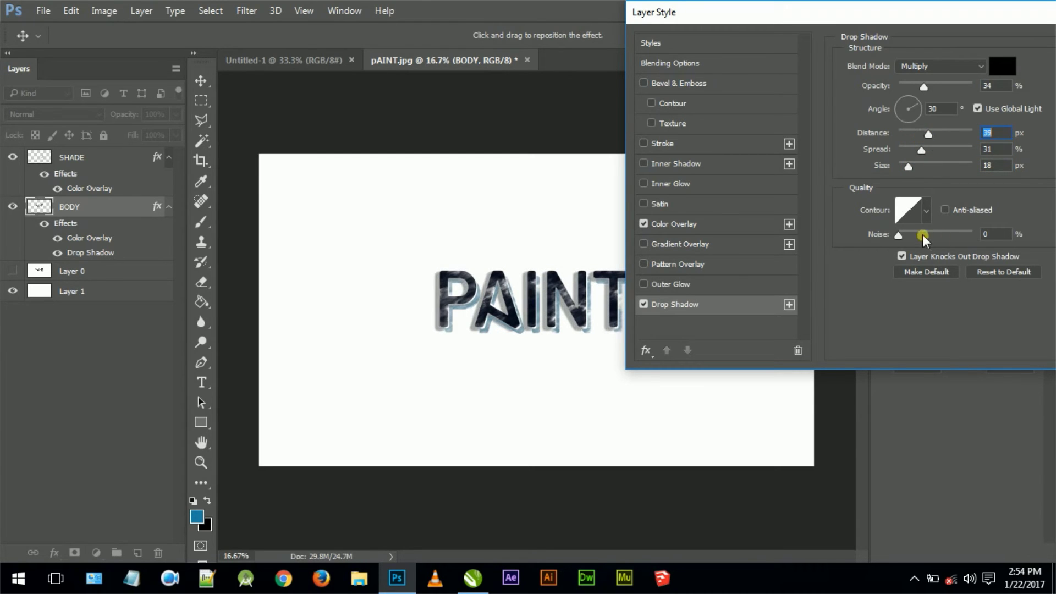
{"action": "left_click_drag", "start_coordinate": [925, 95], "coordinate": [906, 91]}
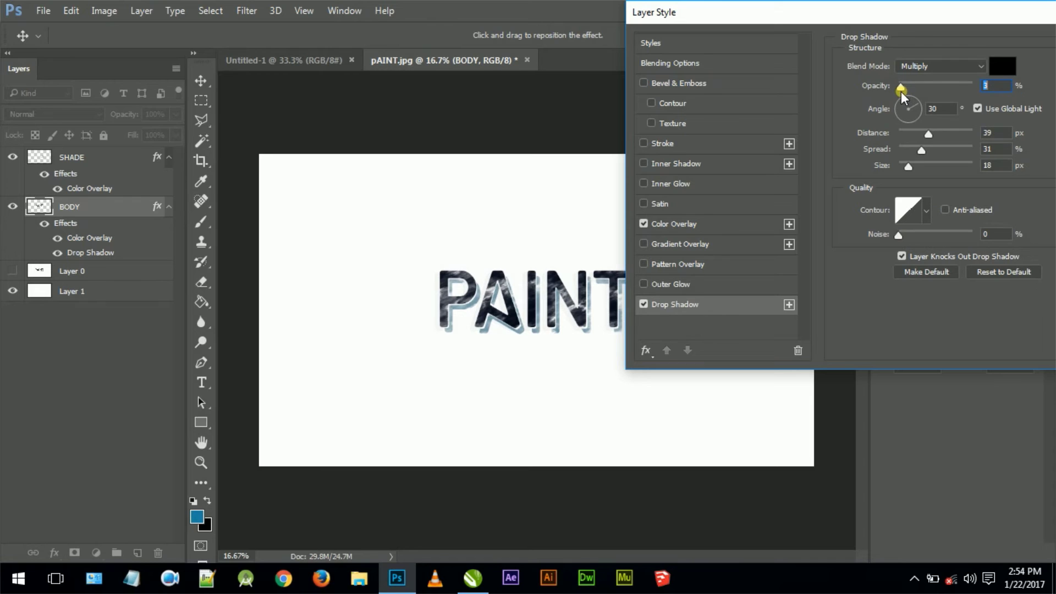
{"action": "left_click", "coordinate": [1007, 41]}
{"action": "left_click_drag", "start_coordinate": [908, 167], "coordinate": [910, 170]}
{"action": "left_click_drag", "start_coordinate": [907, 87], "coordinate": [903, 89]}
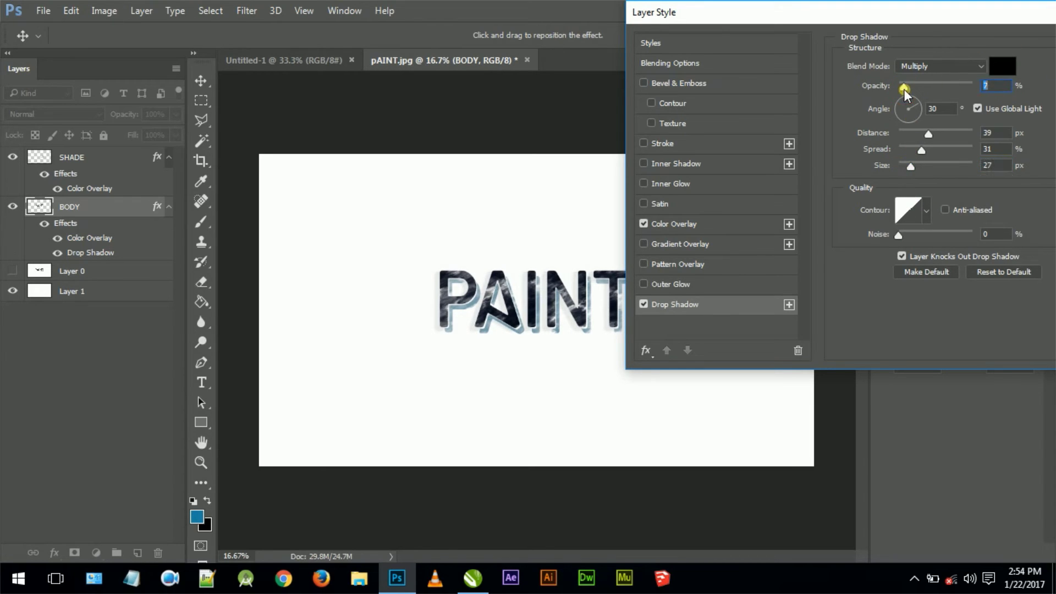
{"action": "left_click_drag", "start_coordinate": [876, 7], "coordinate": [730, 35]}
{"action": "left_click", "coordinate": [994, 75]}
{"action": "key", "text": "m"}
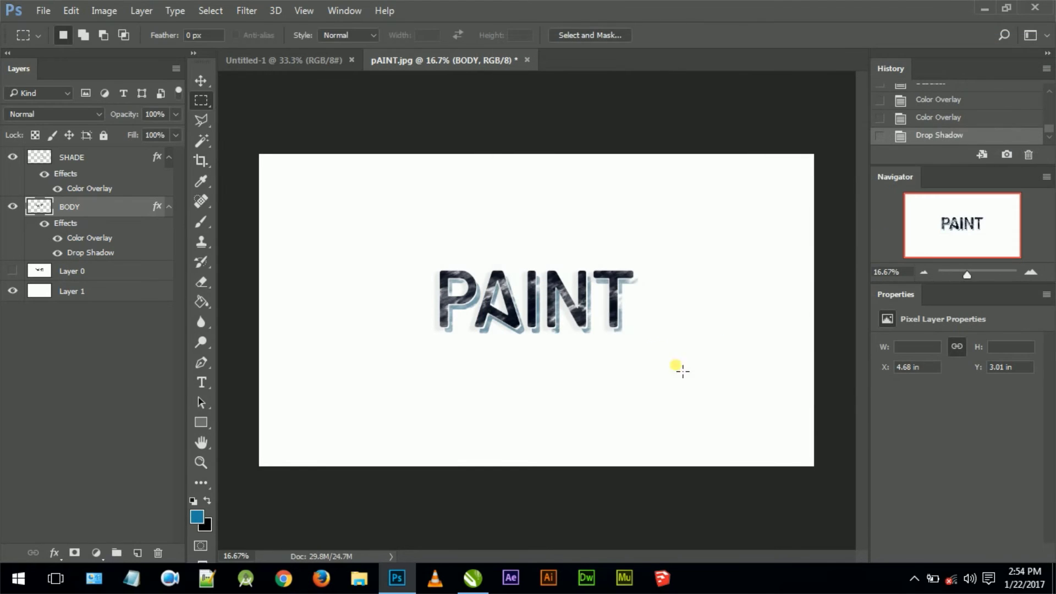
Step: Open index.jpg from the bg folder on the Desktop
{"action": "left_click", "coordinate": [36, 311]}
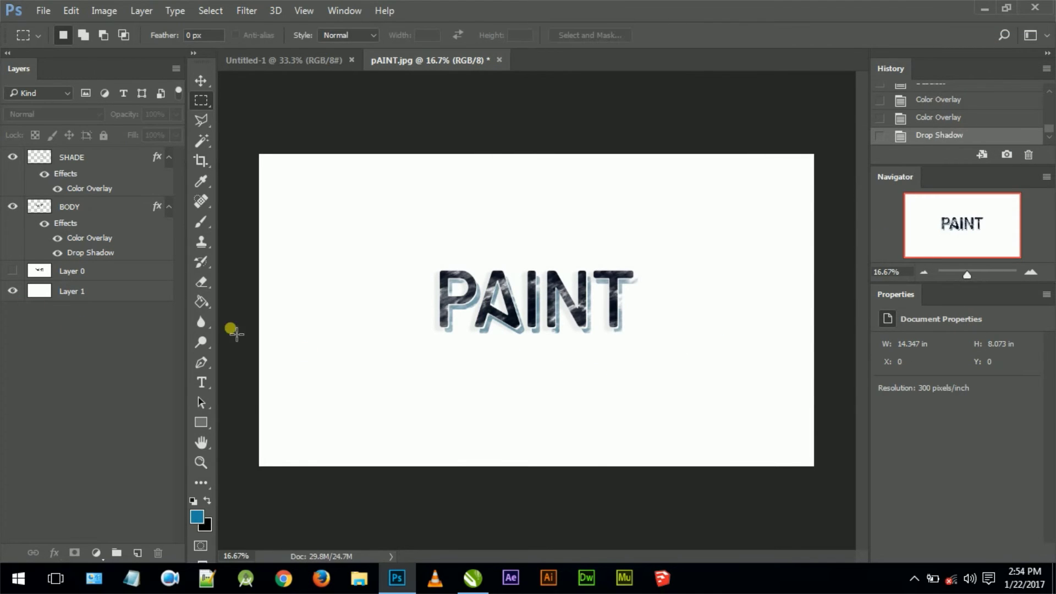
{"action": "left_click", "coordinate": [43, 10]}
{"action": "left_click", "coordinate": [71, 71]}
{"action": "scroll", "coordinate": [321, 187], "scroll_direction": "down", "scroll_amount": 3}
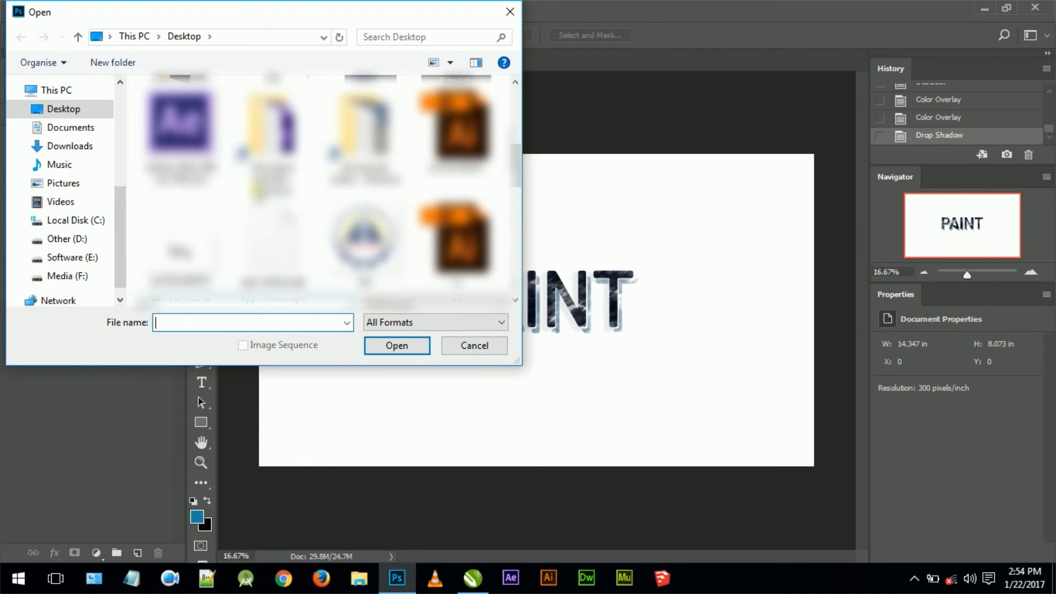
{"action": "scroll", "coordinate": [322, 187], "scroll_direction": "up", "scroll_amount": 2}
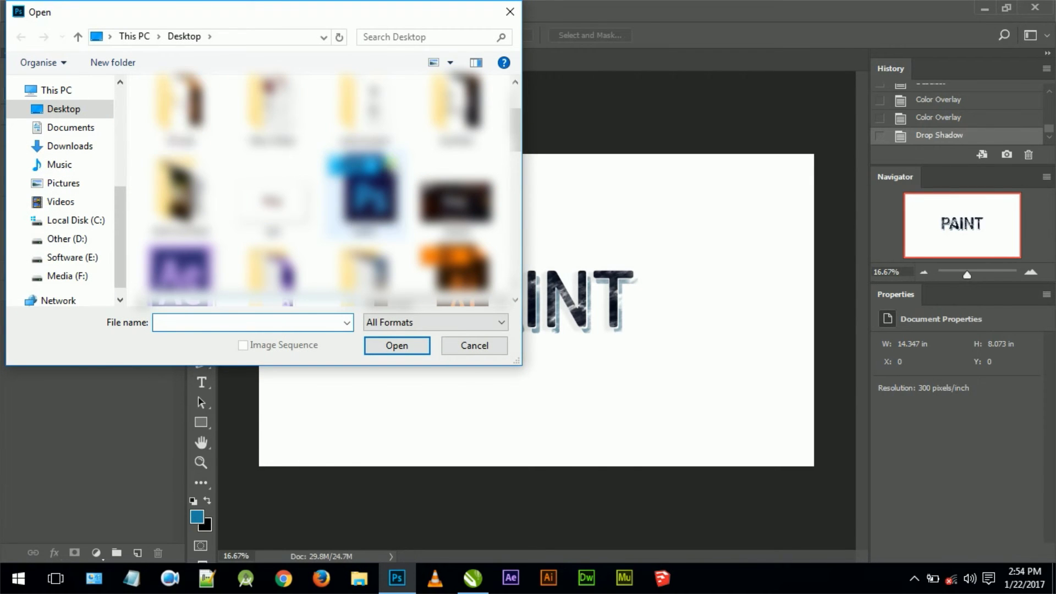
{"action": "scroll", "coordinate": [322, 187], "scroll_direction": "down", "scroll_amount": 2}
{"action": "scroll", "coordinate": [321, 187], "scroll_direction": "down", "scroll_amount": 2}
{"action": "scroll", "coordinate": [322, 187], "scroll_direction": "down", "scroll_amount": 2}
{"action": "scroll", "coordinate": [321, 187], "scroll_direction": "down", "scroll_amount": 2}
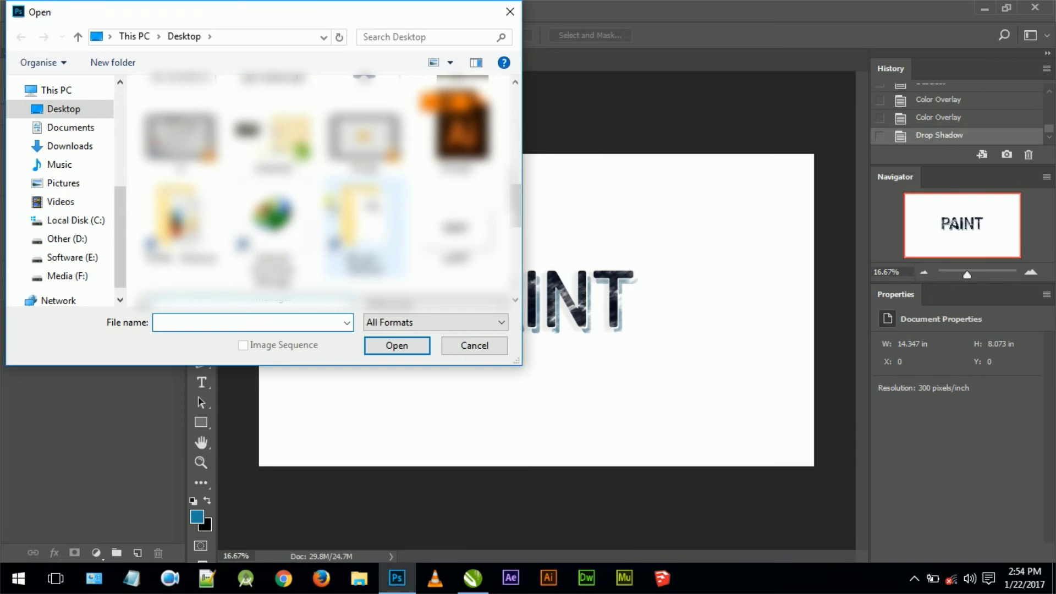
{"action": "scroll", "coordinate": [322, 187], "scroll_direction": "down", "scroll_amount": 2}
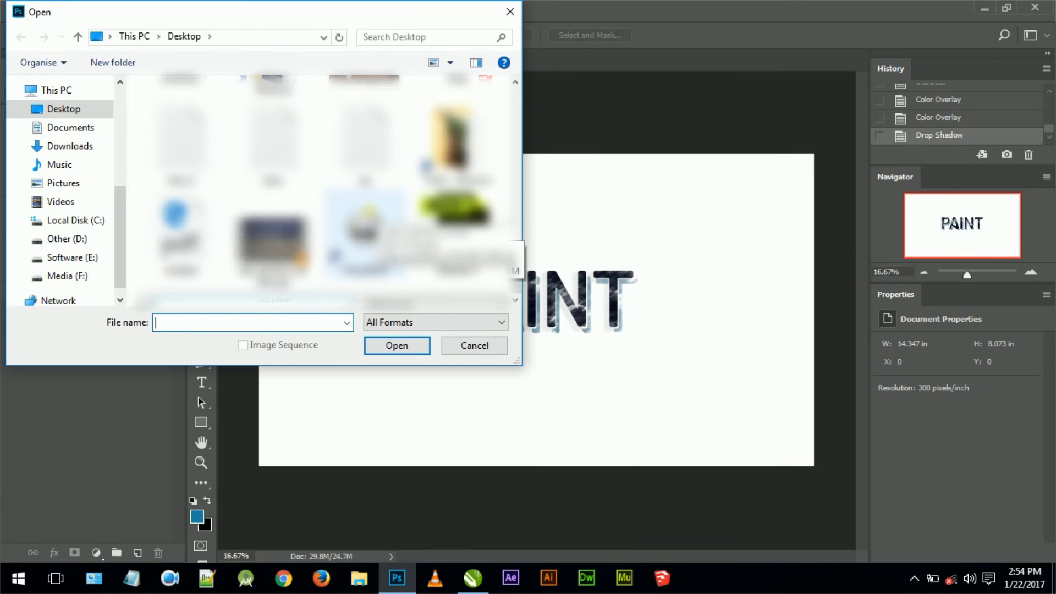
{"action": "scroll", "coordinate": [322, 187], "scroll_direction": "up", "scroll_amount": 1}
{"action": "scroll", "coordinate": [322, 187], "scroll_direction": "up", "scroll_amount": 1}
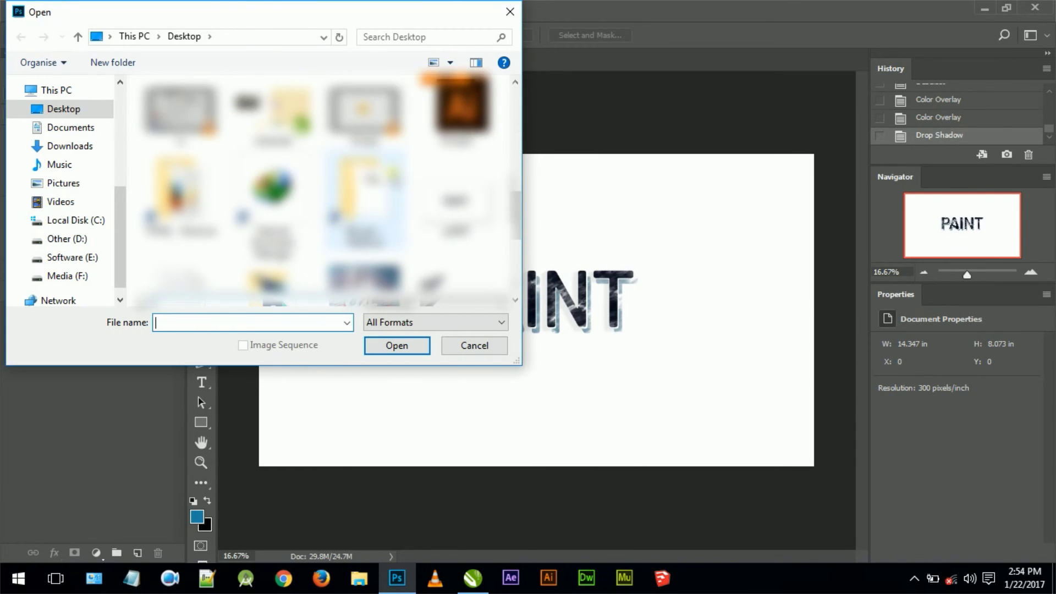
{"action": "scroll", "coordinate": [322, 187], "scroll_direction": "up", "scroll_amount": 2}
{"action": "scroll", "coordinate": [322, 187], "scroll_direction": "up", "scroll_amount": 2}
{"action": "scroll", "coordinate": [322, 187], "scroll_direction": "up", "scroll_amount": 2}
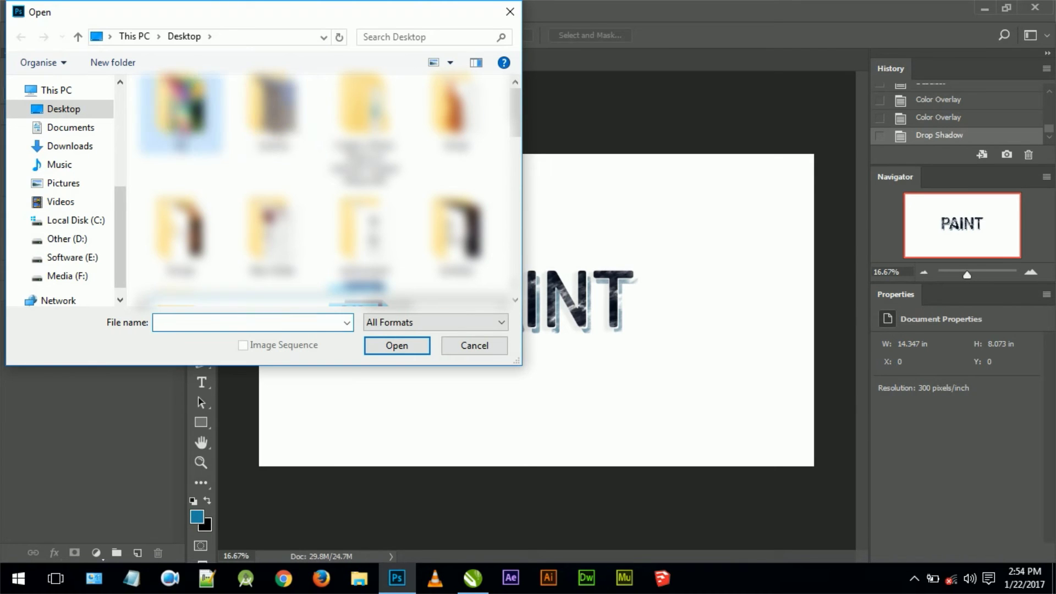
{"action": "double_click", "coordinate": [181, 113]}
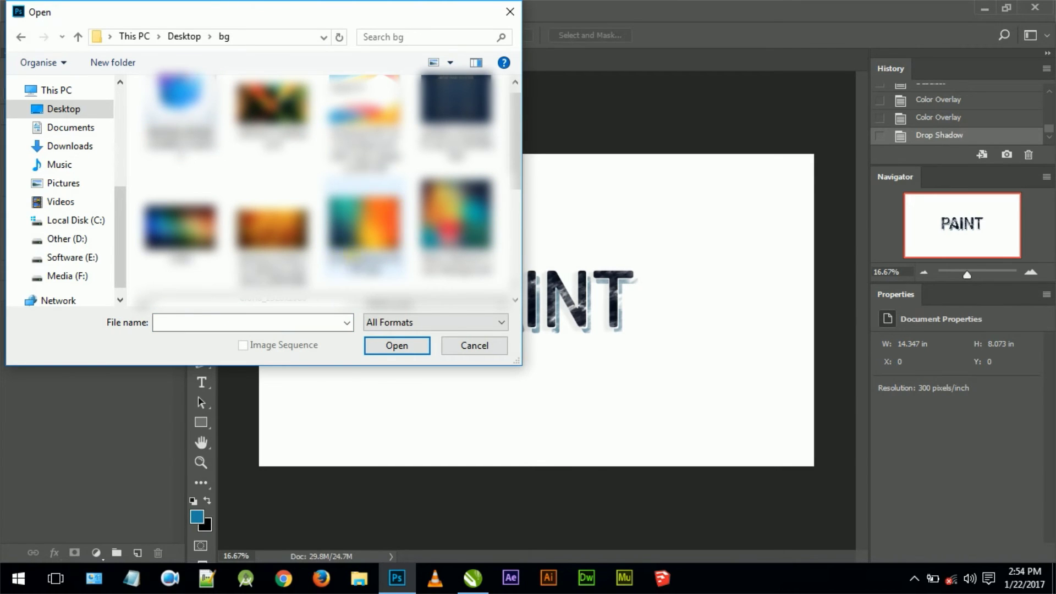
{"action": "double_click", "coordinate": [214, 226]}
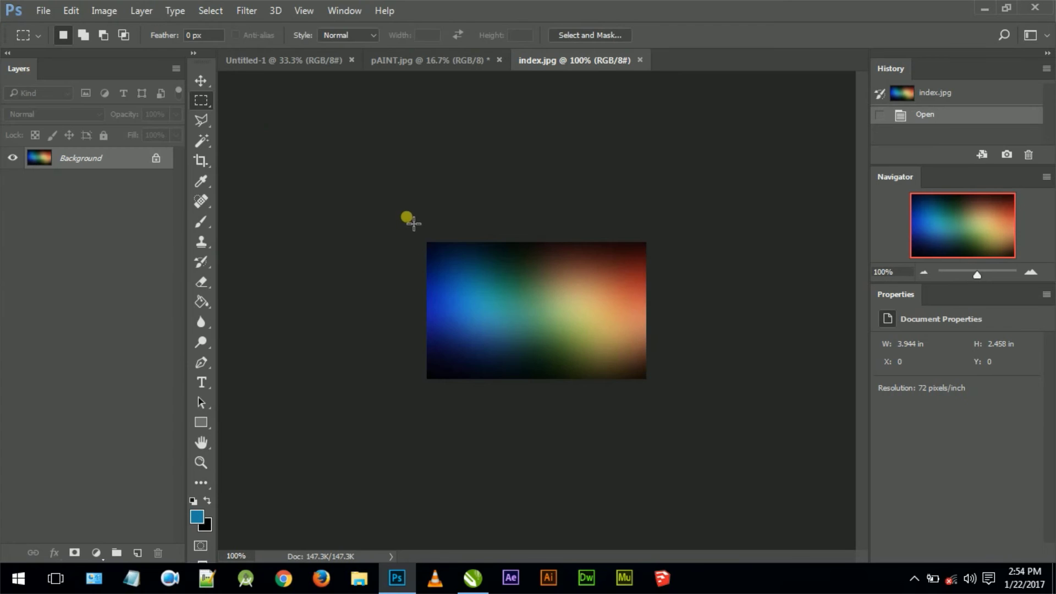
Step: Paste the rainbow image into pAINT.jpg and stretch it to fill the canvas
{"action": "left_click_drag", "start_coordinate": [413, 222], "coordinate": [736, 418]}
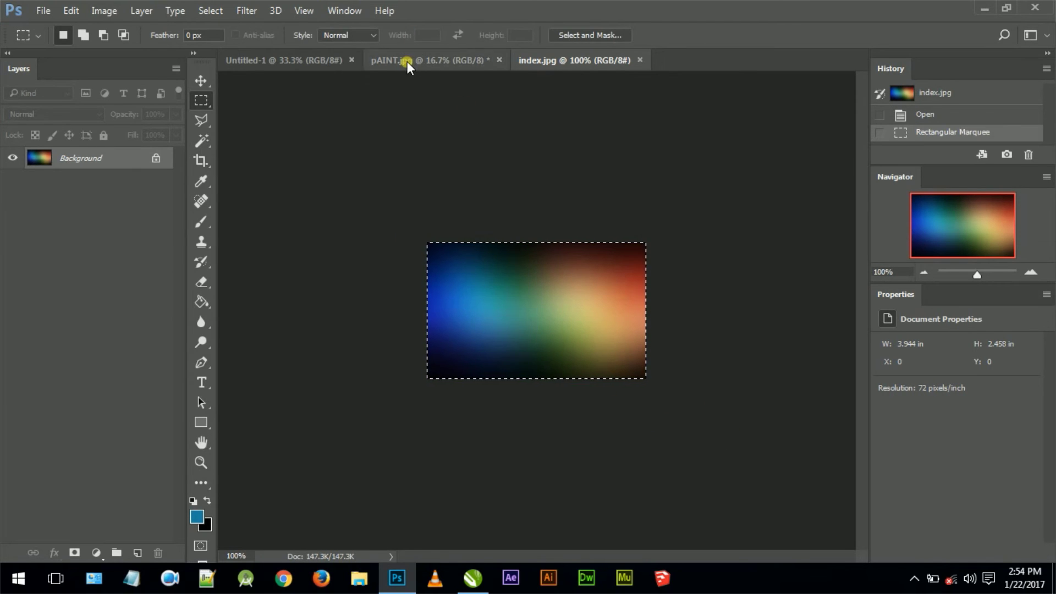
{"action": "left_click", "coordinate": [407, 61]}
{"action": "key", "text": "ctrl+v"}
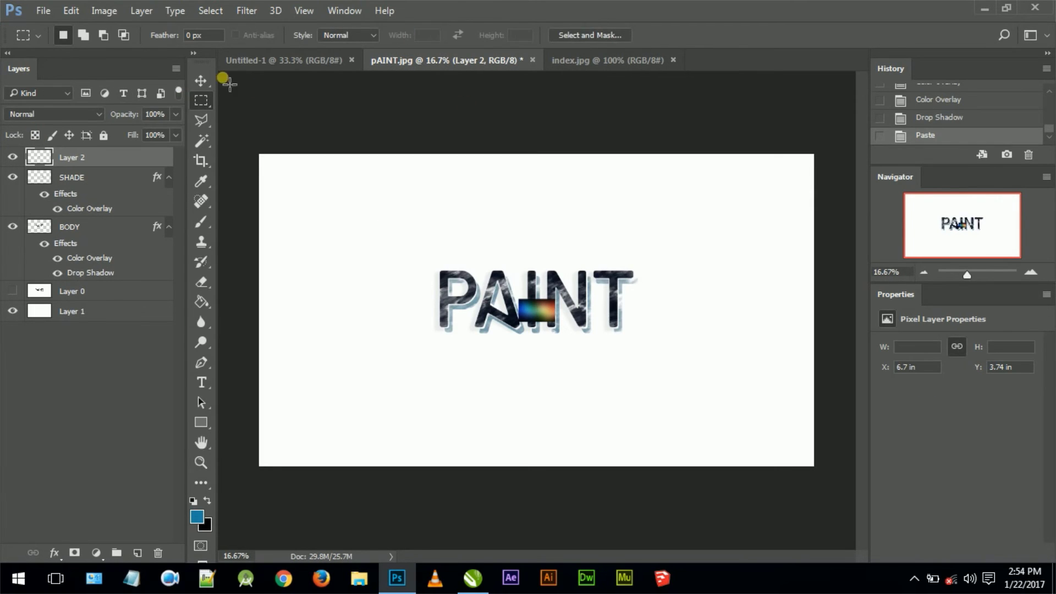
{"action": "key", "text": "v"}
{"action": "left_click_drag", "start_coordinate": [519, 300], "coordinate": [259, 155]}
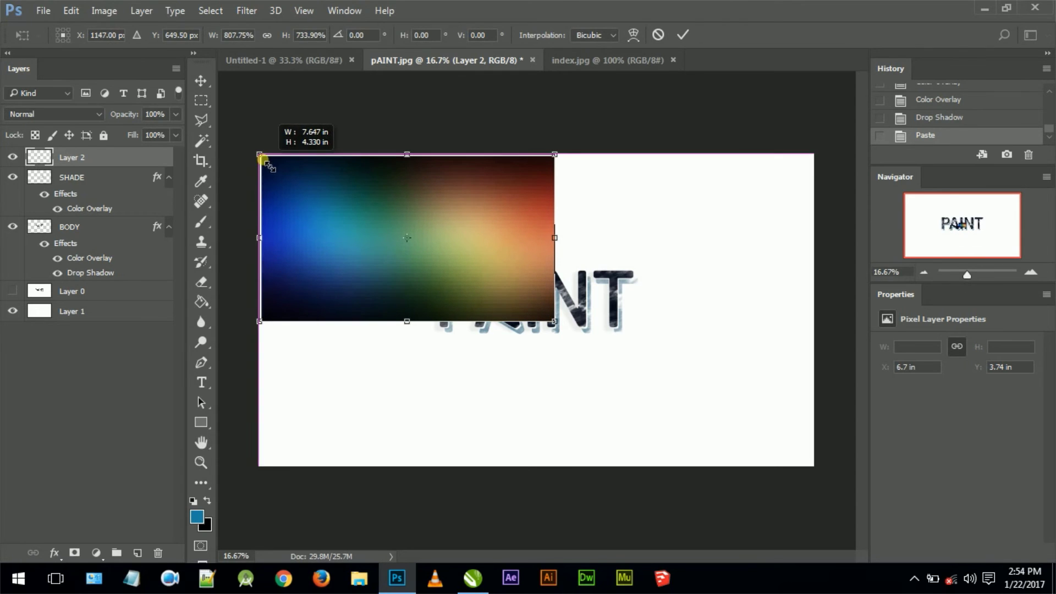
{"action": "left_click_drag", "start_coordinate": [638, 404], "coordinate": [814, 465]}
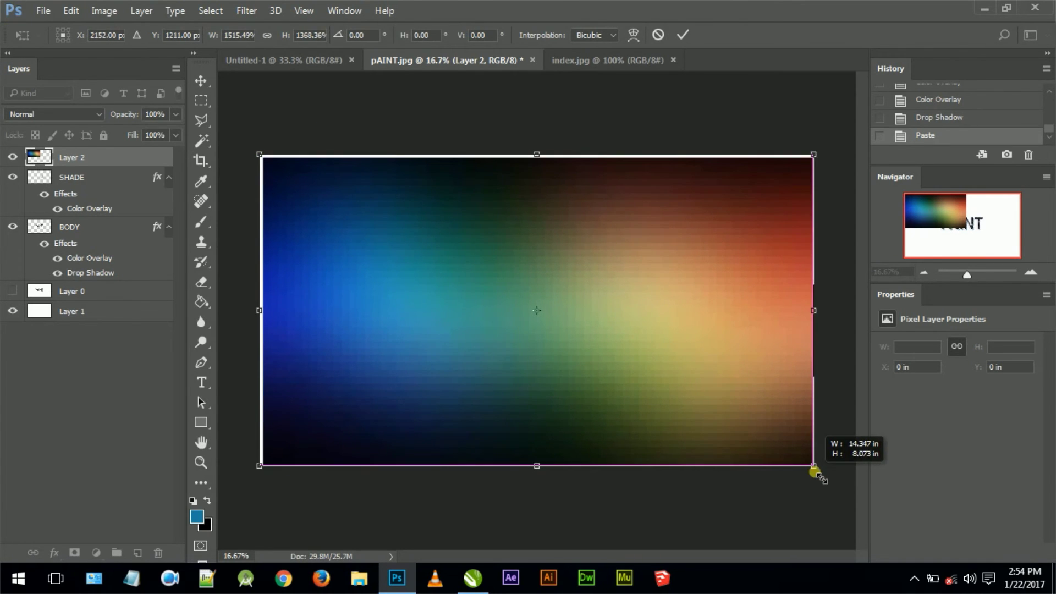
{"action": "key", "text": "Return"}
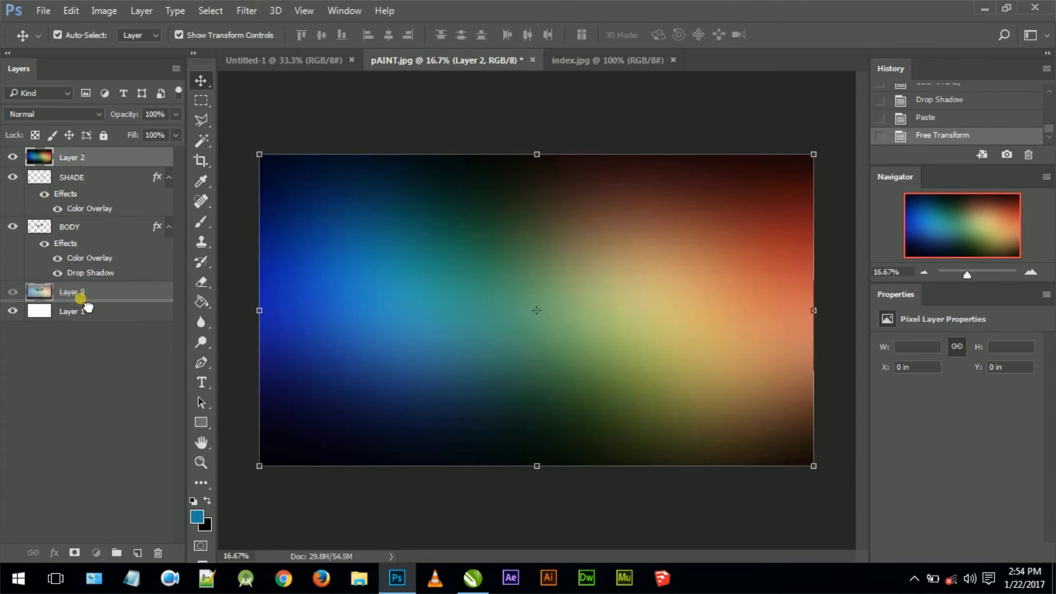
Step: Move the rainbow Layer 2 beneath the lettering, just above Layer 1
{"action": "left_click_drag", "start_coordinate": [84, 165], "coordinate": [86, 301]}
{"action": "left_click", "coordinate": [104, 10]}
{"action": "left_click", "coordinate": [160, 51]}
{"action": "left_click", "coordinate": [308, 50]}
Step: Set the rainbow background's Brightness to −107 and Contrast to 58
{"action": "mouse_move", "coordinate": [695, 162]}
{"action": "left_mouse_down"}
{"action": "mouse_move", "coordinate": [639, 161]}
{"action": "mouse_move", "coordinate": [749, 162]}
{"action": "mouse_move", "coordinate": [641, 162]}
{"action": "left_mouse_up"}
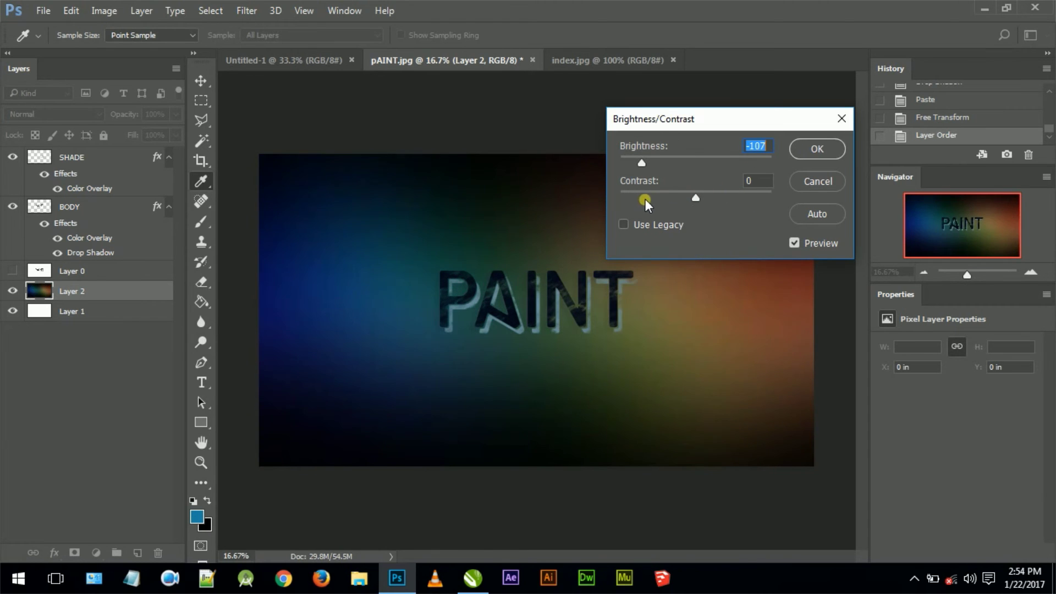
{"action": "left_click_drag", "start_coordinate": [696, 198], "coordinate": [740, 203]}
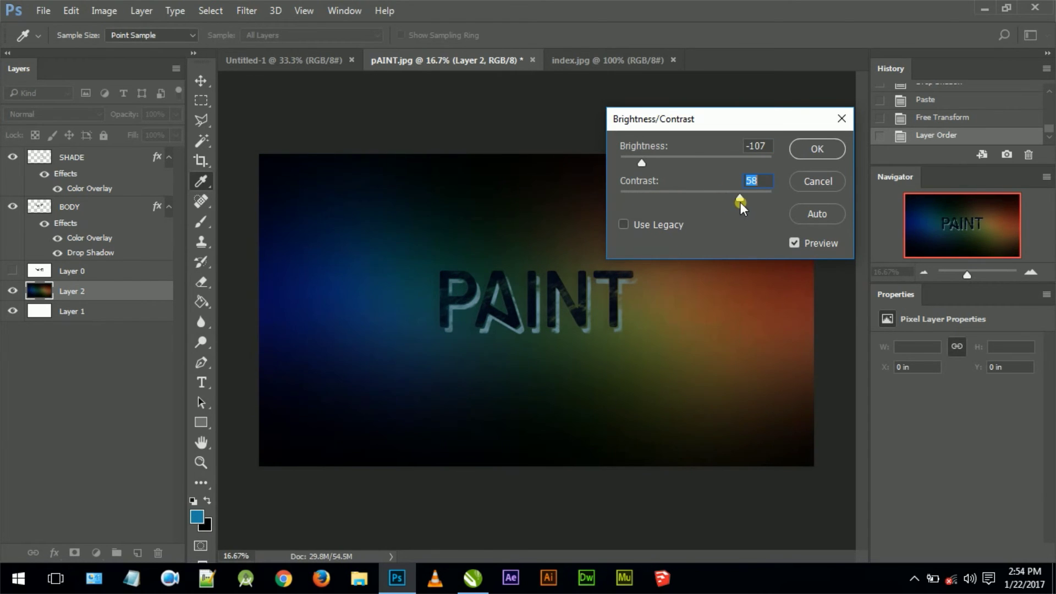
{"action": "left_click", "coordinate": [823, 149]}
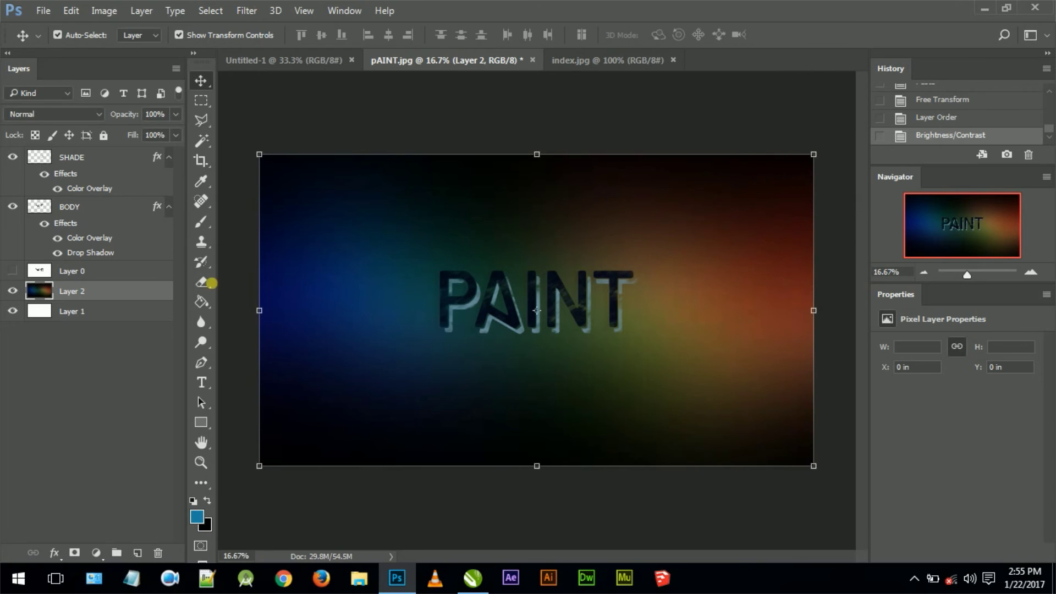
{"action": "left_click", "coordinate": [87, 176]}
Step: Change BODY's Color Overlay colour to pure white #ffffff
{"action": "left_click", "coordinate": [61, 207]}
{"action": "right_click", "coordinate": [61, 206]}
{"action": "left_click", "coordinate": [671, 248]}
{"action": "left_click_drag", "start_coordinate": [724, 75], "coordinate": [1013, 77]}
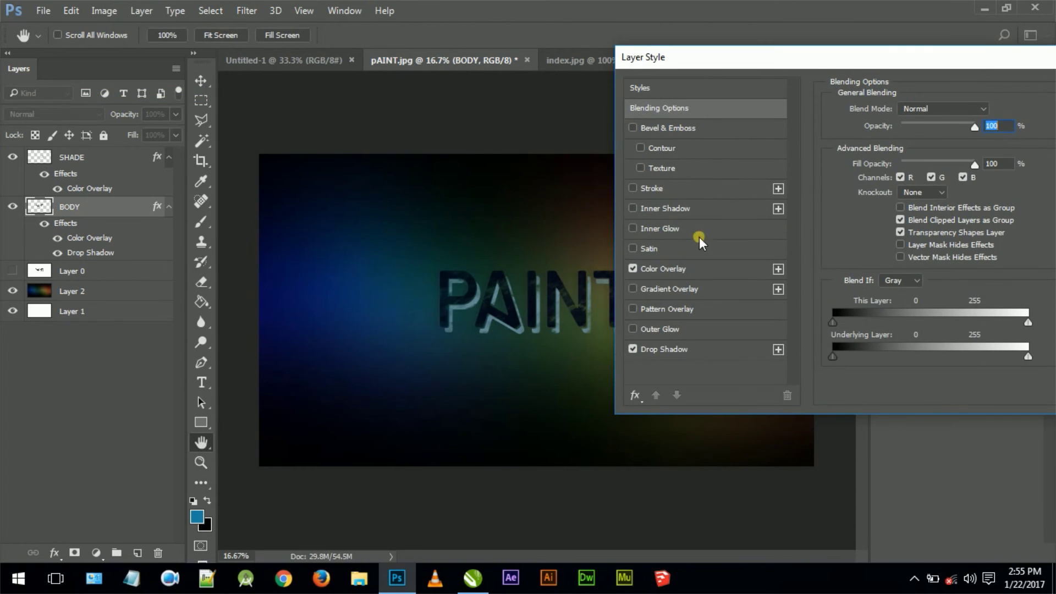
{"action": "left_click", "coordinate": [662, 268]}
{"action": "left_click", "coordinate": [991, 111]}
{"action": "left_click_drag", "start_coordinate": [629, 198], "coordinate": [609, 157]}
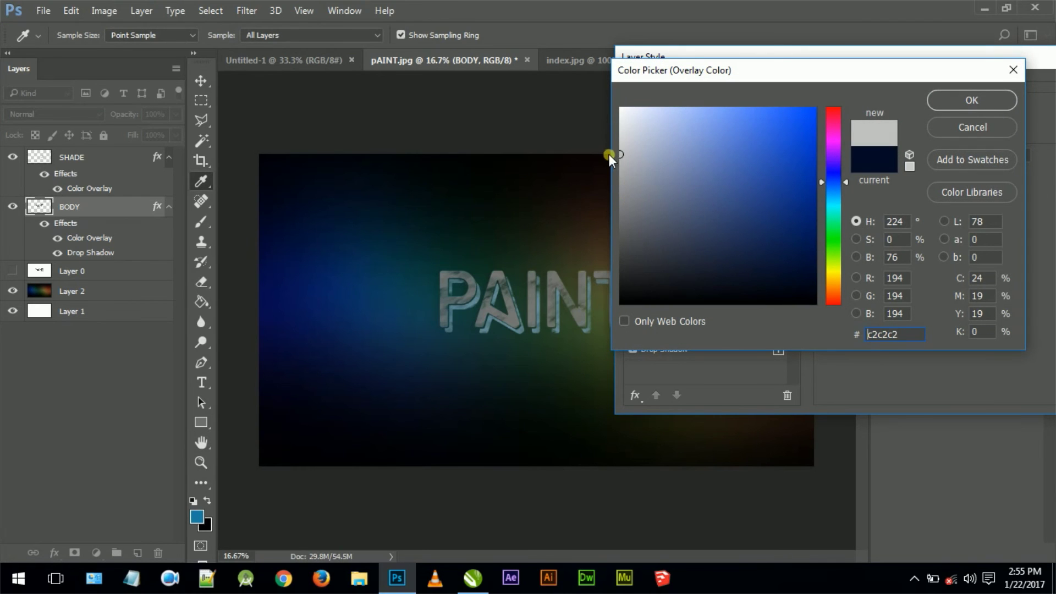
{"action": "left_click", "coordinate": [620, 109]}
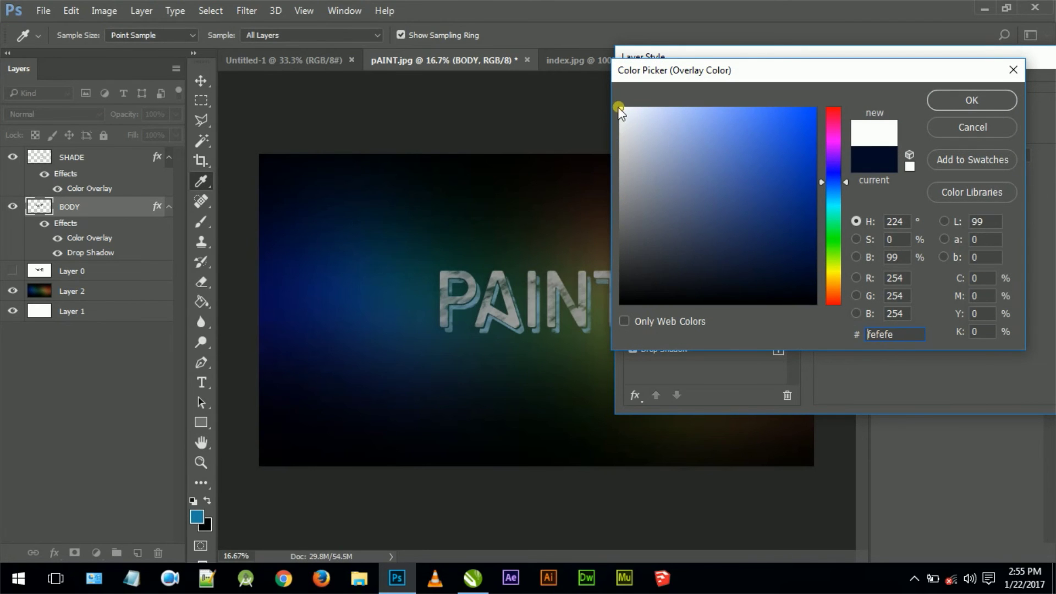
{"action": "left_click_drag", "start_coordinate": [636, 134], "coordinate": [615, 102]}
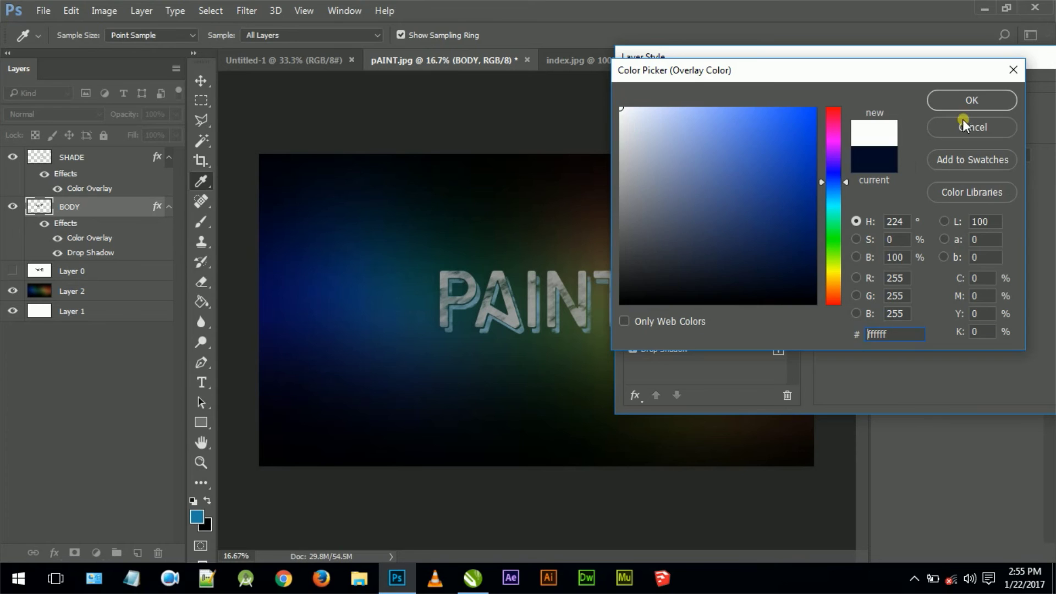
{"action": "left_click", "coordinate": [963, 121]}
Step: Set BODY's white overlay opacity to 84% and apply the style
{"action": "left_click_drag", "start_coordinate": [924, 134], "coordinate": [950, 137]}
{"action": "mouse_move", "coordinate": [916, 66]}
{"action": "left_mouse_down"}
{"action": "mouse_move", "coordinate": [996, 68]}
{"action": "mouse_move", "coordinate": [847, 78]}
{"action": "left_mouse_up"}
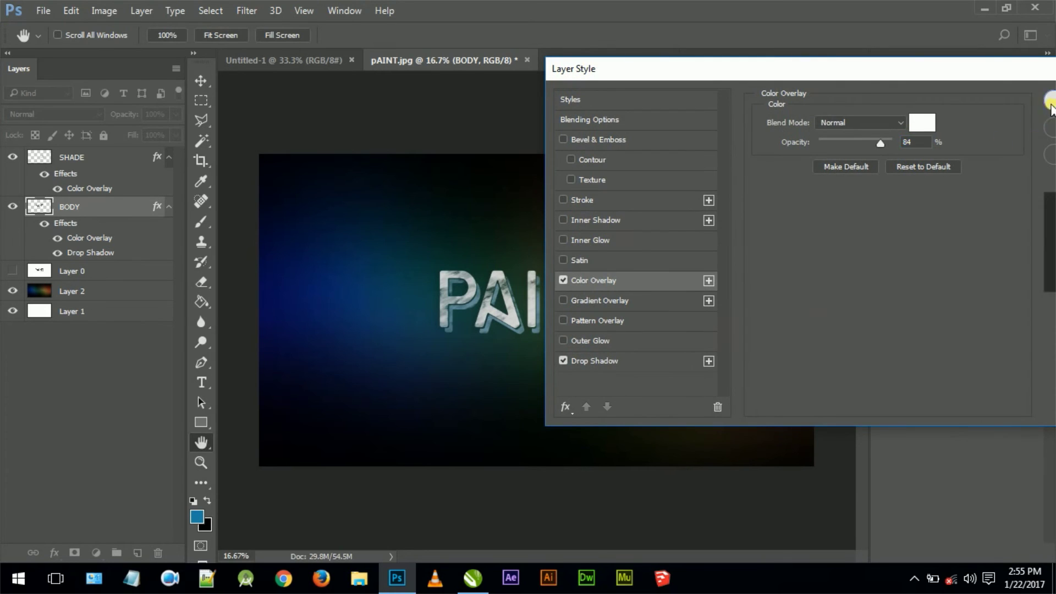
{"action": "left_click", "coordinate": [1050, 102]}
{"action": "left_click", "coordinate": [72, 165]}
{"action": "right_click", "coordinate": [72, 166]}
{"action": "left_click", "coordinate": [109, 89]}
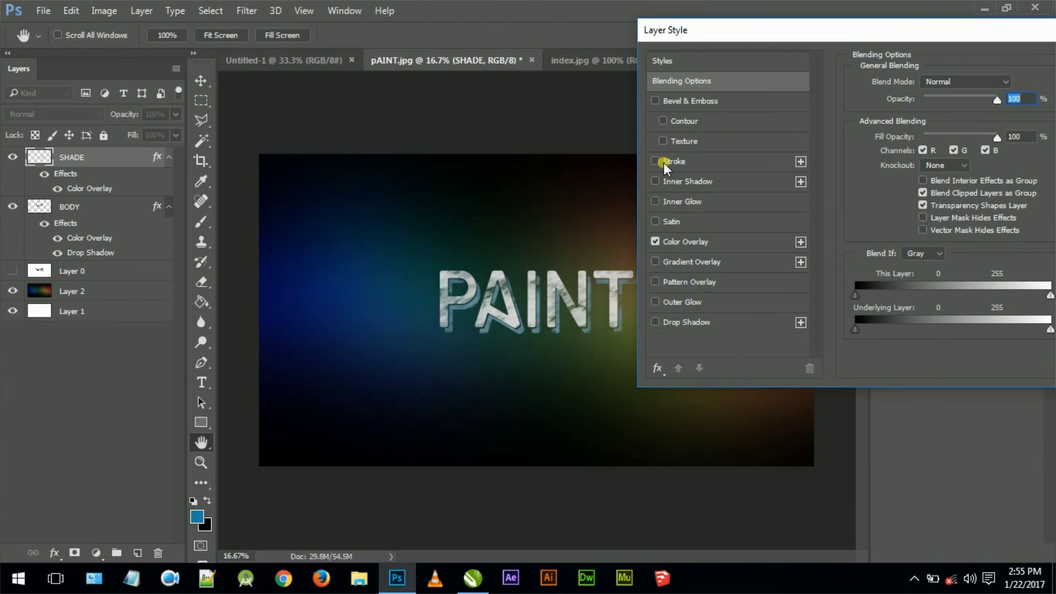
Step: Set SHADE's colour overlay to warm grey #9a8787 at 82% opacity
{"action": "left_click", "coordinate": [685, 241]}
{"action": "left_click_drag", "start_coordinate": [954, 106], "coordinate": [971, 106]}
{"action": "left_click", "coordinate": [1009, 89]}
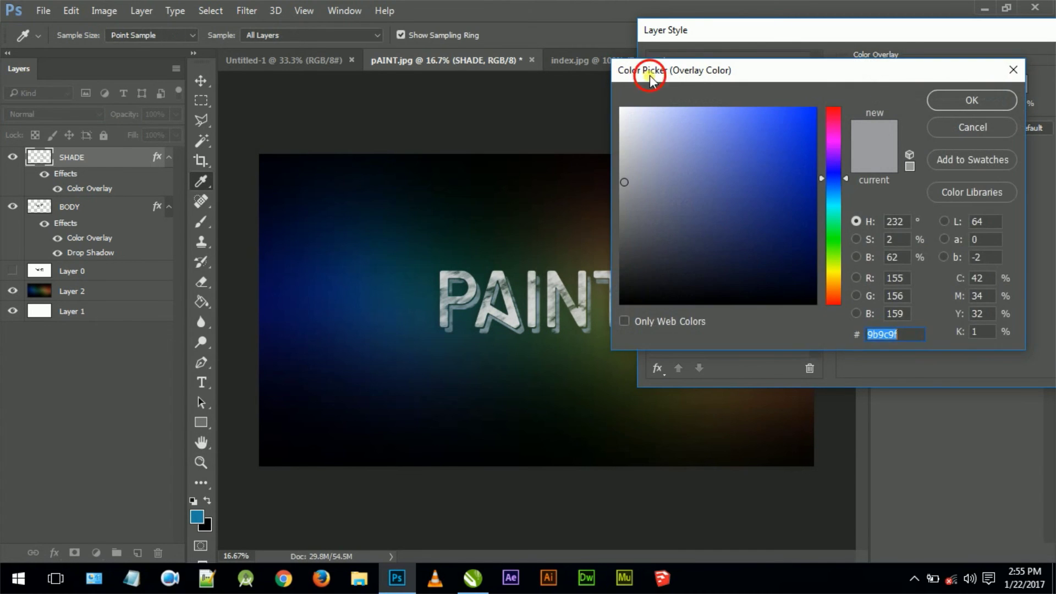
{"action": "left_click_drag", "start_coordinate": [891, 220], "coordinate": [886, 262]}
{"action": "left_click", "coordinate": [848, 137]}
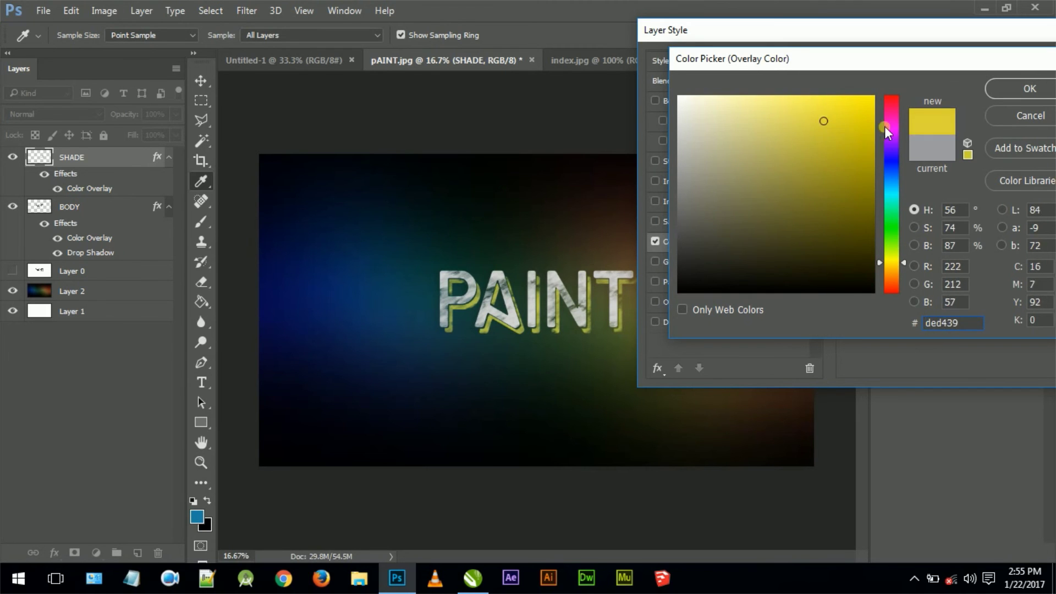
{"action": "left_click_drag", "start_coordinate": [890, 137], "coordinate": [891, 97]}
{"action": "left_click_drag", "start_coordinate": [832, 118], "coordinate": [815, 118]}
{"action": "left_click_drag", "start_coordinate": [681, 102], "coordinate": [701, 173]}
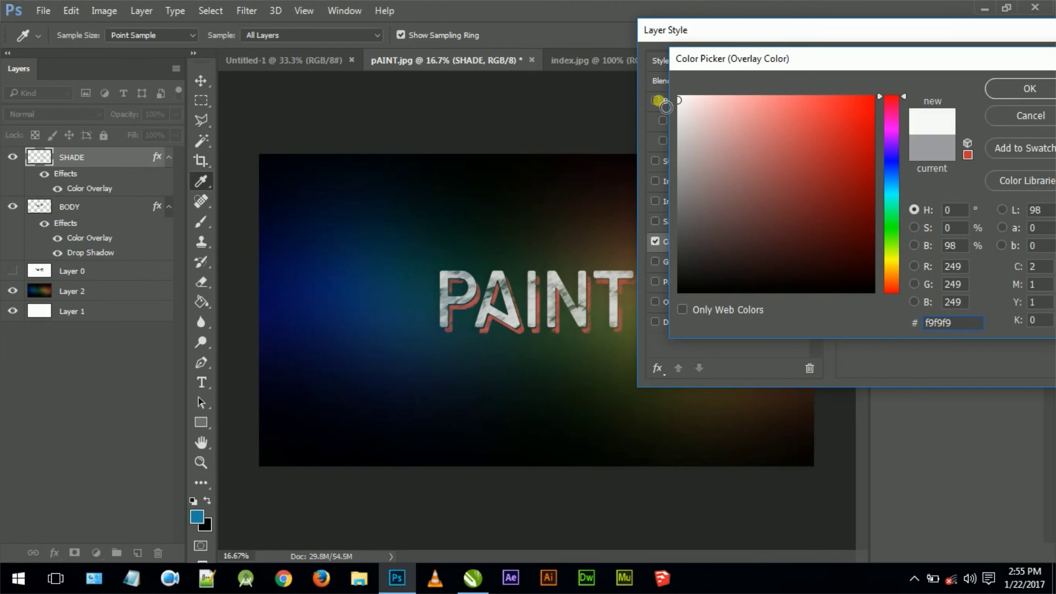
{"action": "left_click", "coordinate": [1033, 88]}
{"action": "left_click", "coordinate": [963, 77]}
{"action": "left_click", "coordinate": [536, 347]}
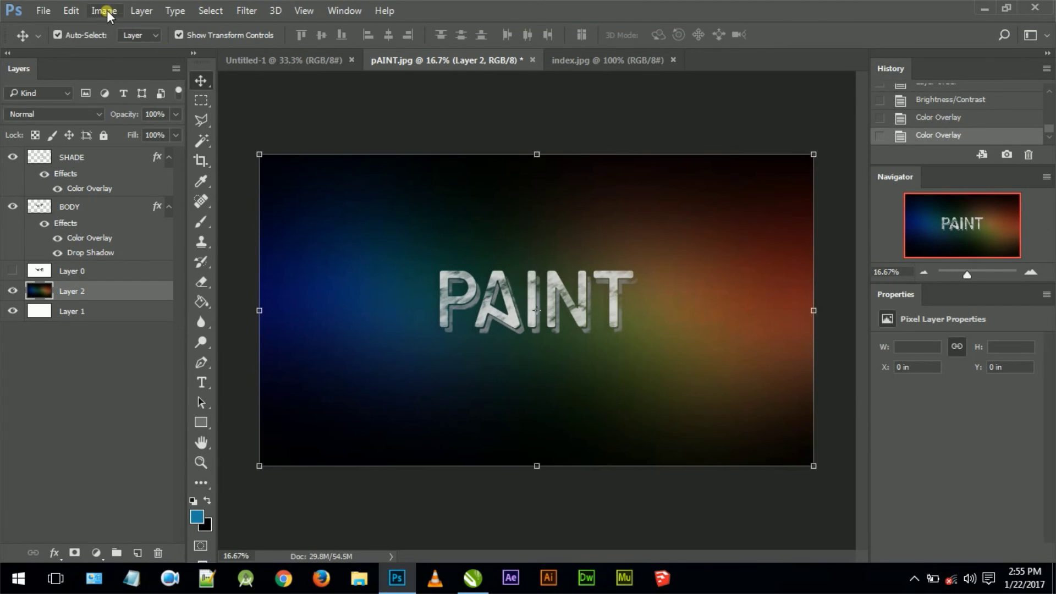
Step: Apply Hue/Saturation to the background: hue +150, saturation +47, lightness −35
{"action": "left_click", "coordinate": [111, 16]}
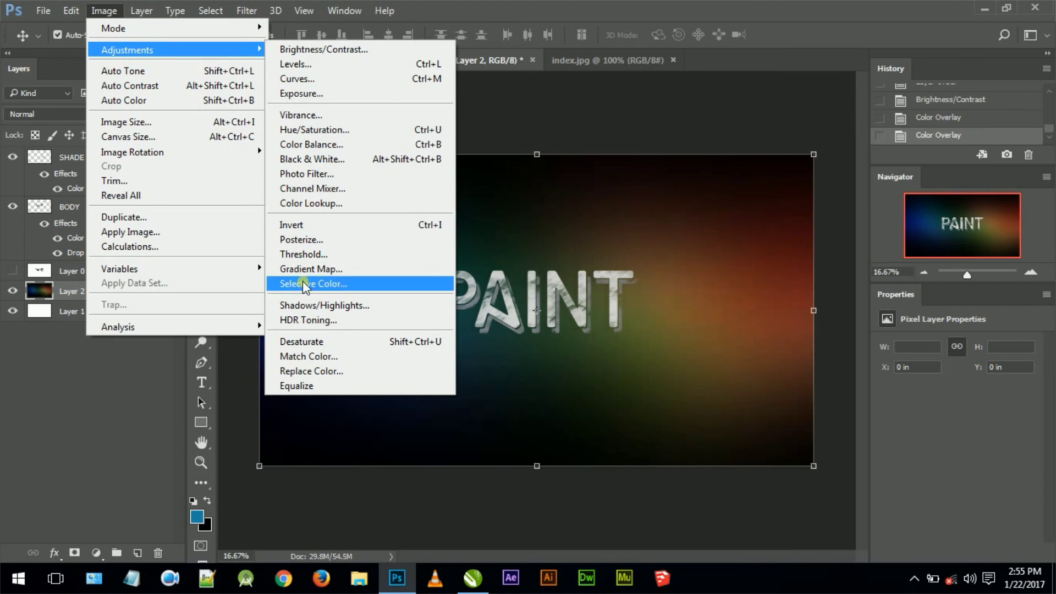
{"action": "left_click", "coordinate": [310, 130]}
{"action": "mouse_move", "coordinate": [777, 172]}
{"action": "left_mouse_down"}
{"action": "mouse_move", "coordinate": [843, 180]}
{"action": "mouse_move", "coordinate": [708, 185]}
{"action": "mouse_move", "coordinate": [841, 175]}
{"action": "left_mouse_up"}
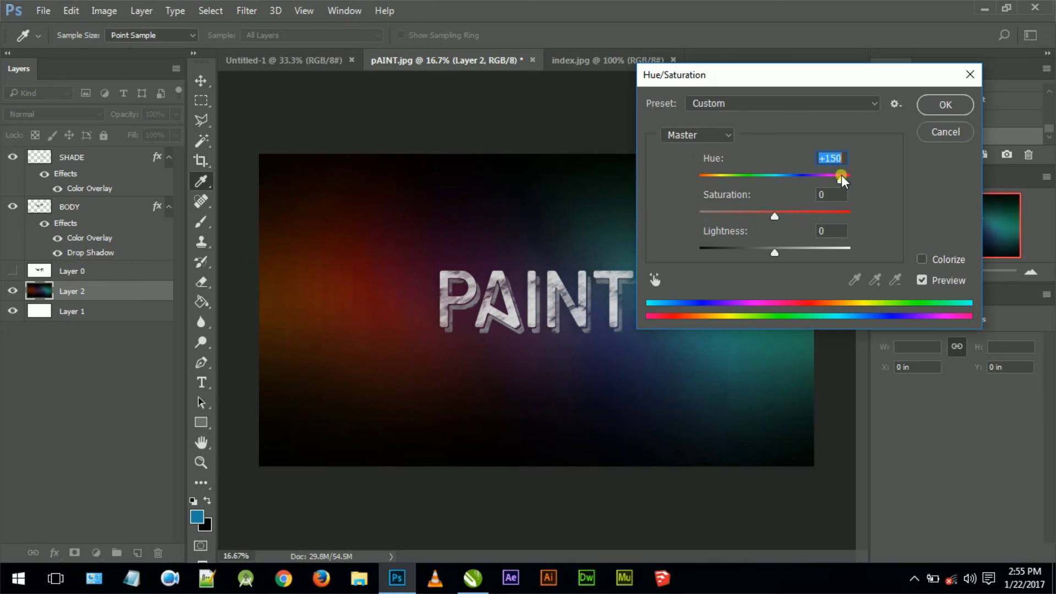
{"action": "mouse_move", "coordinate": [776, 215]}
{"action": "left_mouse_down"}
{"action": "mouse_move", "coordinate": [823, 215]}
{"action": "mouse_move", "coordinate": [796, 214]}
{"action": "mouse_move", "coordinate": [809, 213]}
{"action": "left_mouse_up"}
{"action": "left_click_drag", "start_coordinate": [777, 251], "coordinate": [747, 252]}
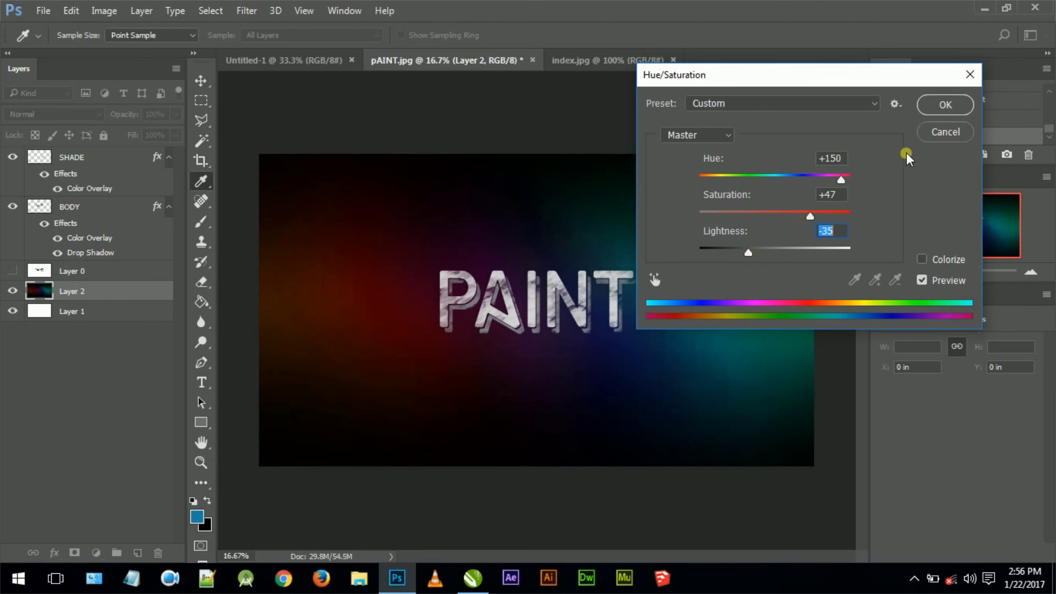
{"action": "left_click", "coordinate": [945, 105]}
{"action": "key", "text": "v"}
{"action": "left_click", "coordinate": [241, 355]}
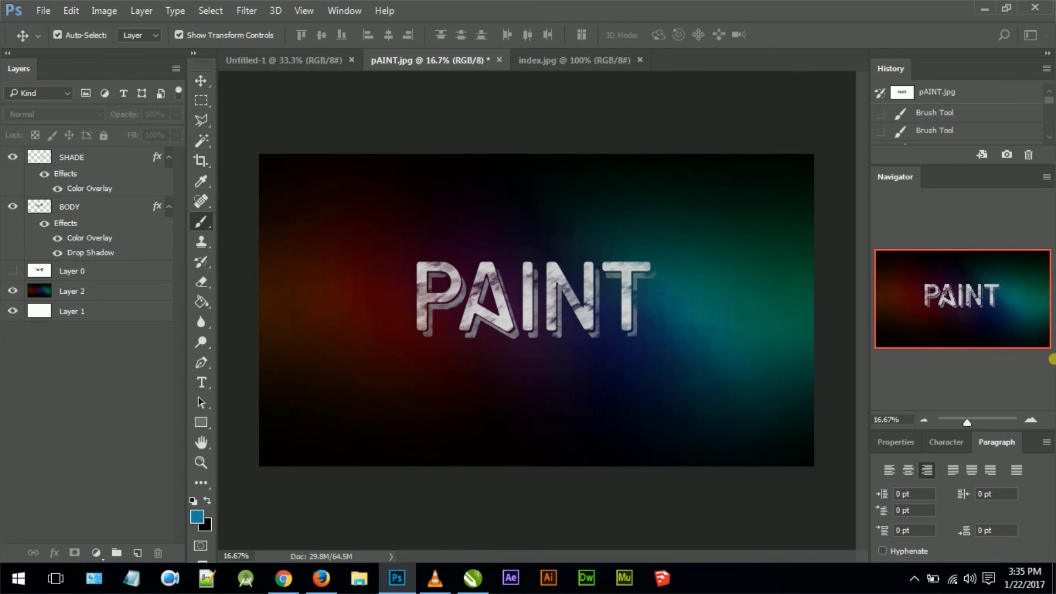
Step: Zoom in and add white splatter around the P's left and top and the A's base
{"action": "left_click", "coordinate": [1030, 419]}
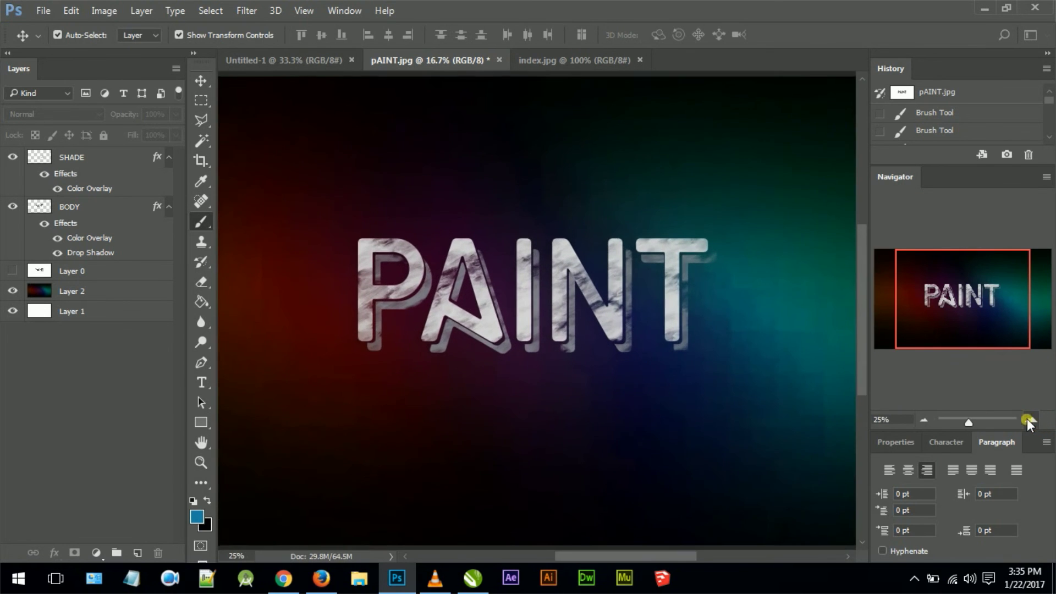
{"action": "right_click", "coordinate": [413, 316]}
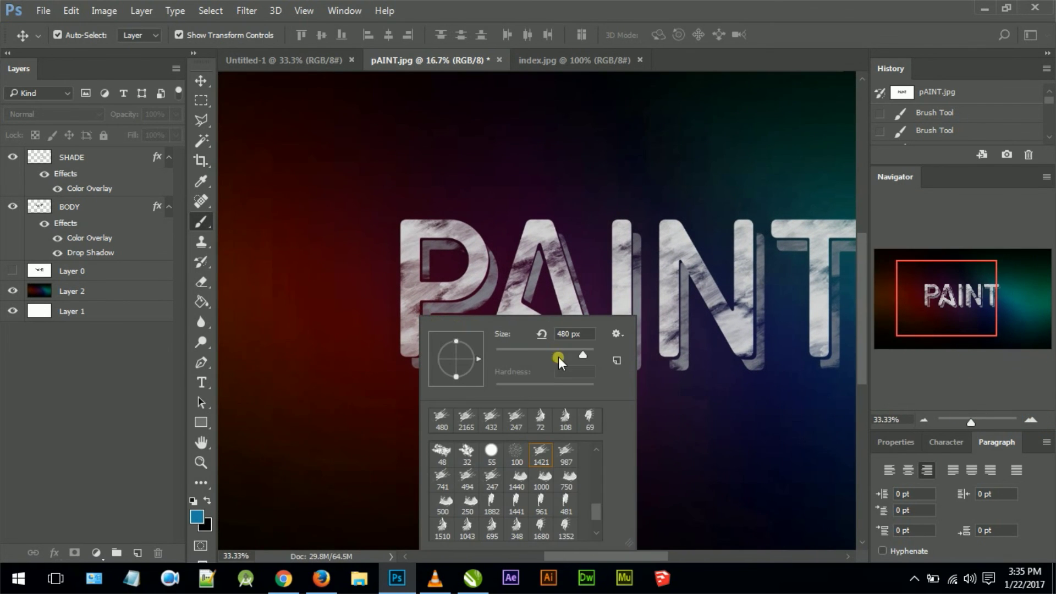
{"action": "left_click_drag", "start_coordinate": [445, 316], "coordinate": [407, 324]}
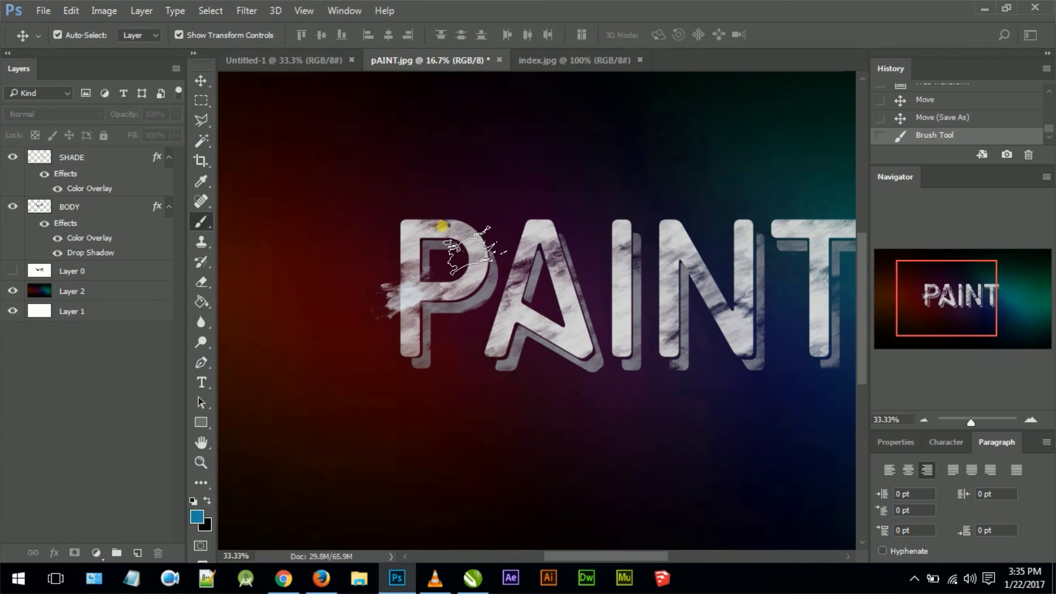
{"action": "right_click", "coordinate": [435, 221]}
{"action": "left_click", "coordinate": [416, 221]}
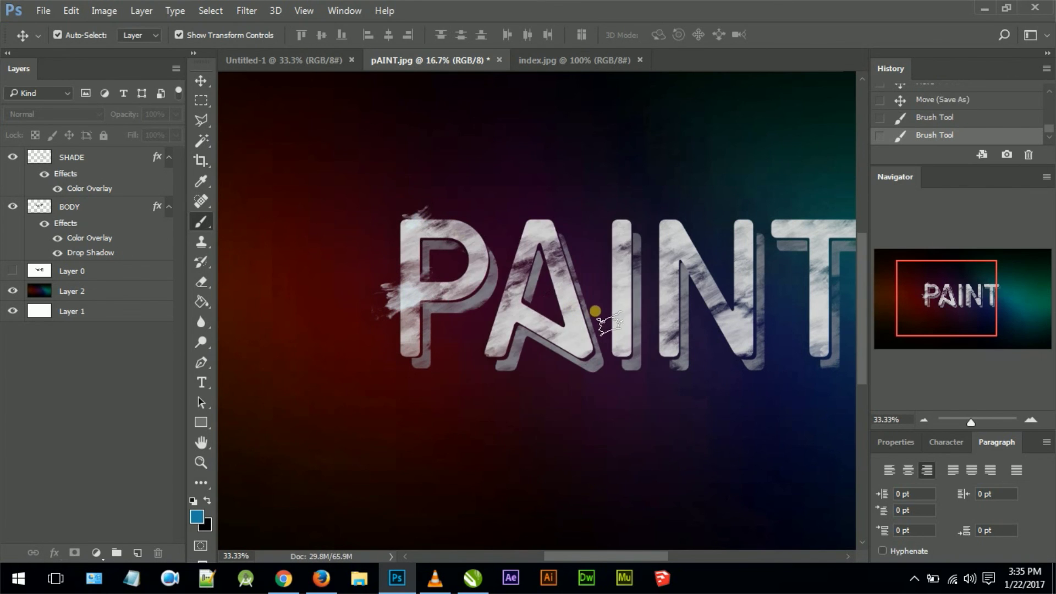
{"action": "left_click", "coordinate": [498, 353]}
{"action": "left_click", "coordinate": [596, 348]}
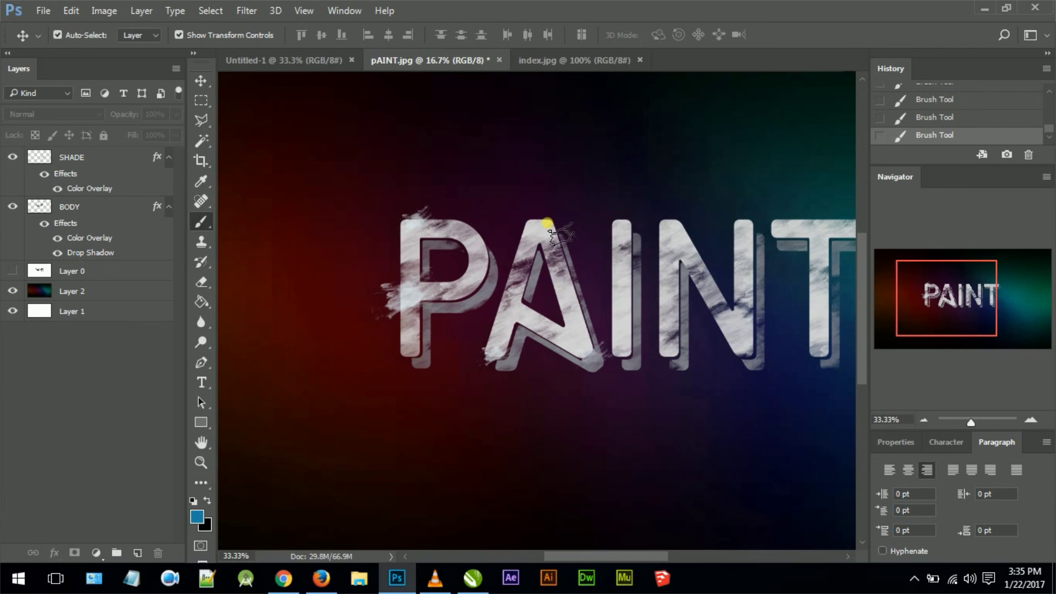
Step: Add a white splatter at the T's top-right, undoing a bad stroke at its bottom-right
{"action": "left_click_drag", "start_coordinate": [683, 389], "coordinate": [570, 412]}
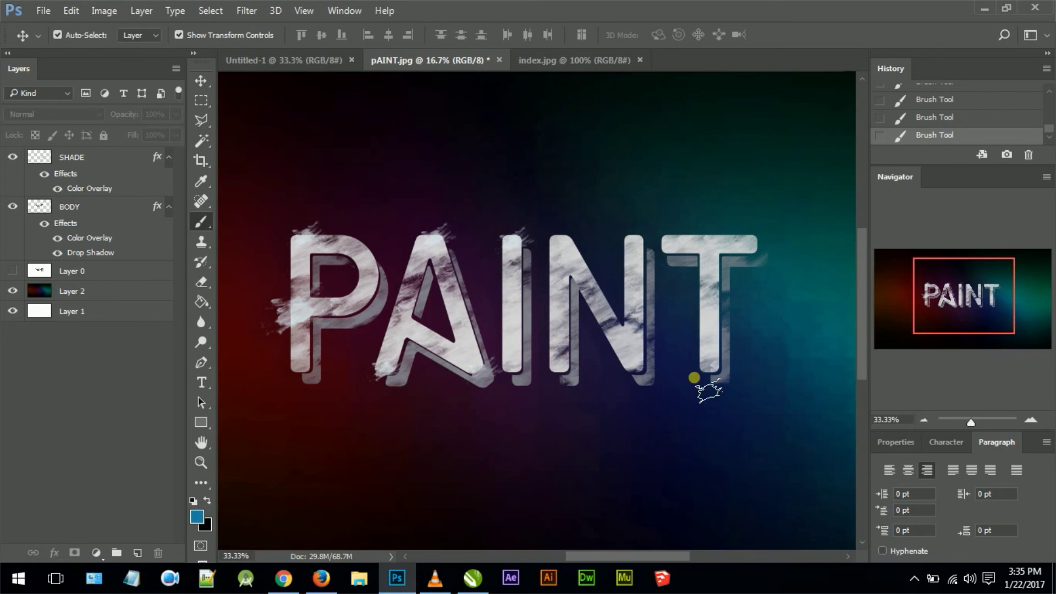
{"action": "left_click_drag", "start_coordinate": [719, 369], "coordinate": [742, 367]}
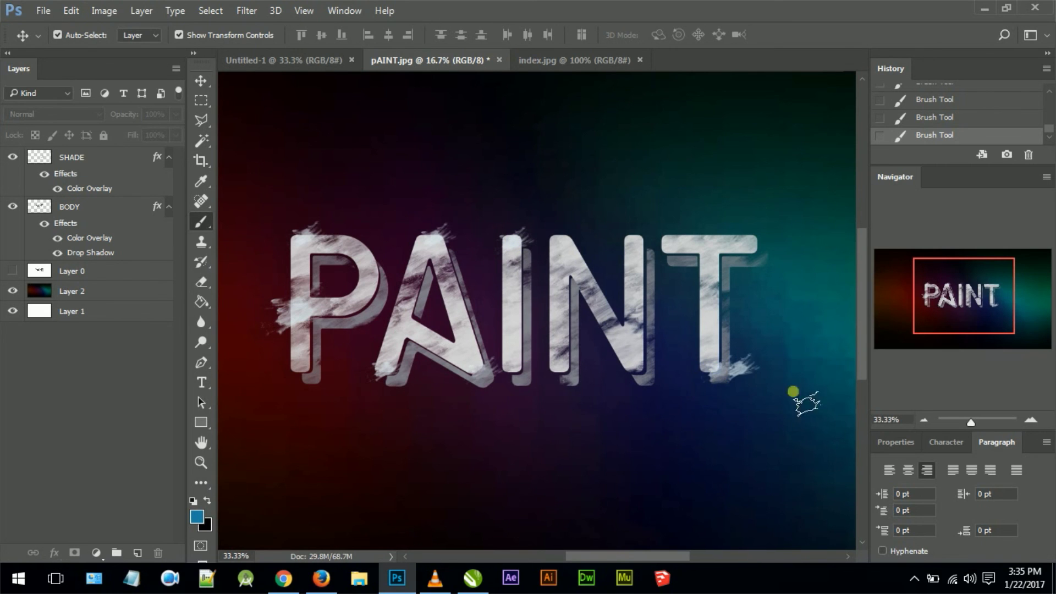
{"action": "left_click", "coordinate": [937, 118]}
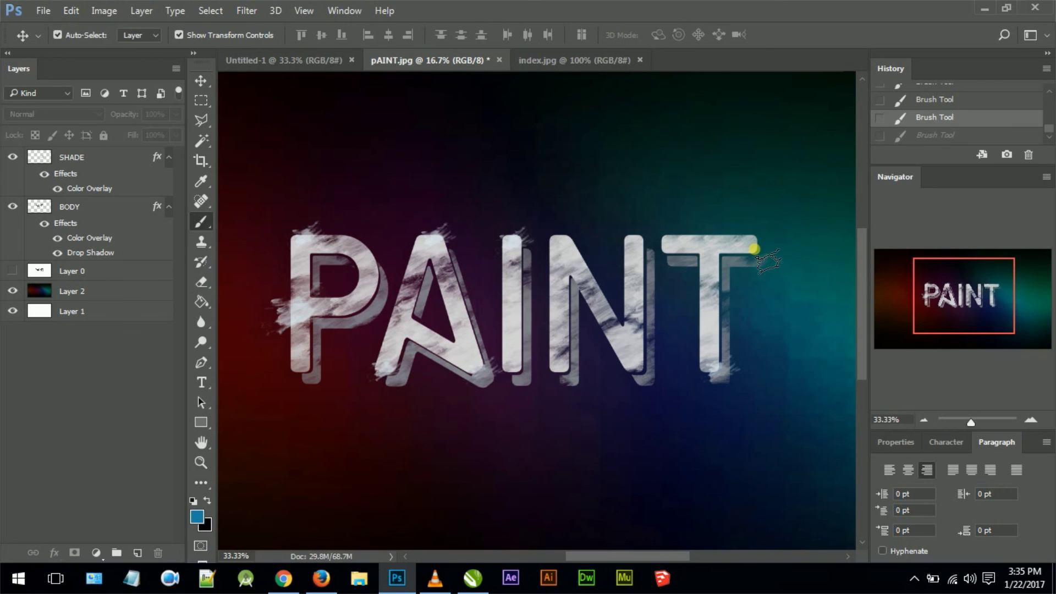
{"action": "left_click_drag", "start_coordinate": [753, 247], "coordinate": [765, 243]}
Step: With the 1882 splatter brush, texture the T's stem, the N's right stem and the I's lower stem
{"action": "right_click", "coordinate": [699, 384]}
{"action": "left_click", "coordinate": [748, 517]}
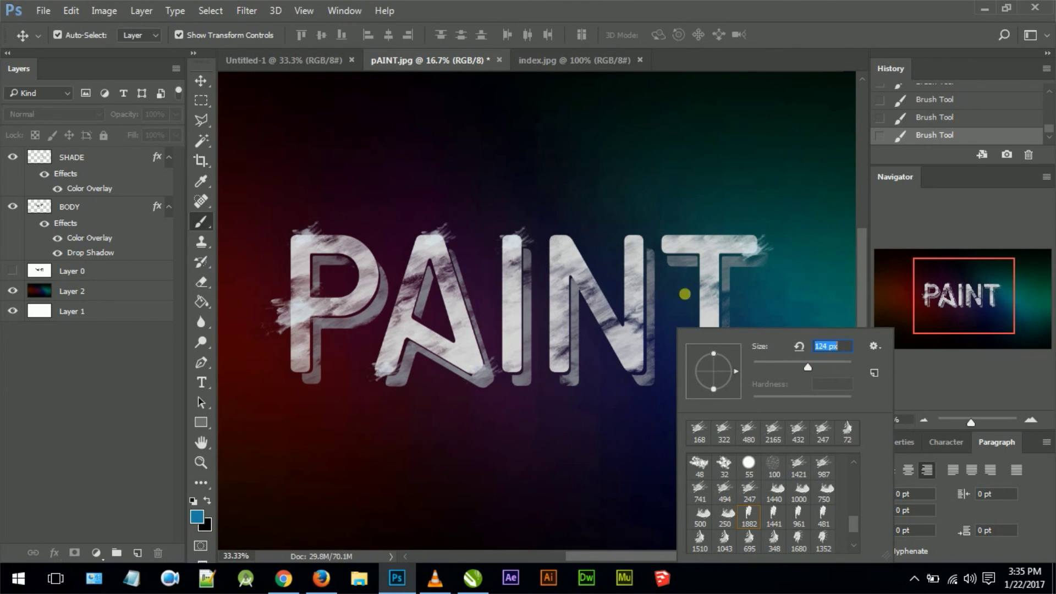
{"action": "left_click_drag", "start_coordinate": [712, 274], "coordinate": [703, 258]}
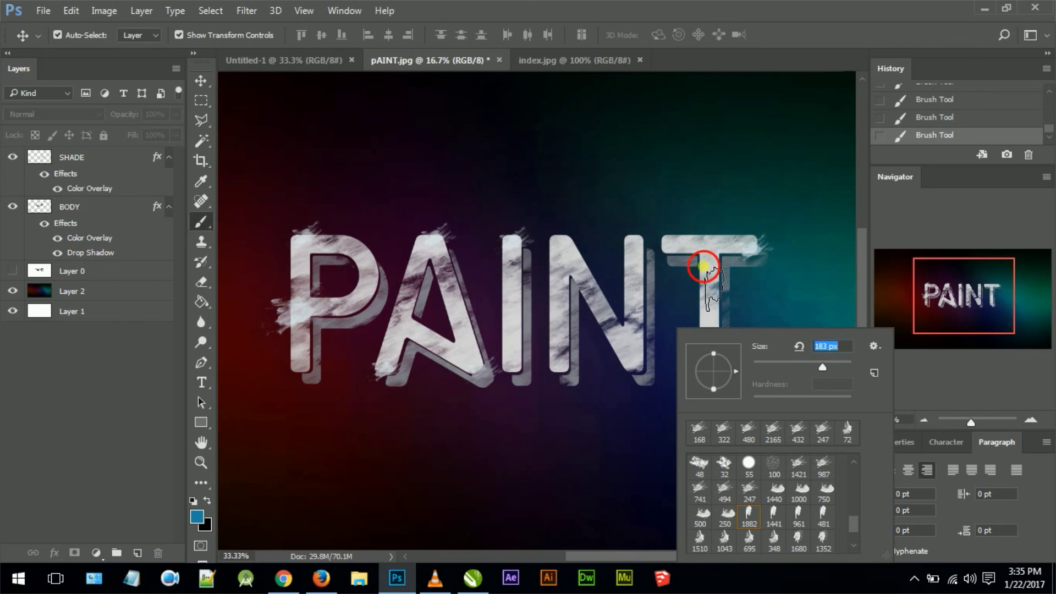
{"action": "left_click_drag", "start_coordinate": [648, 357], "coordinate": [645, 335]}
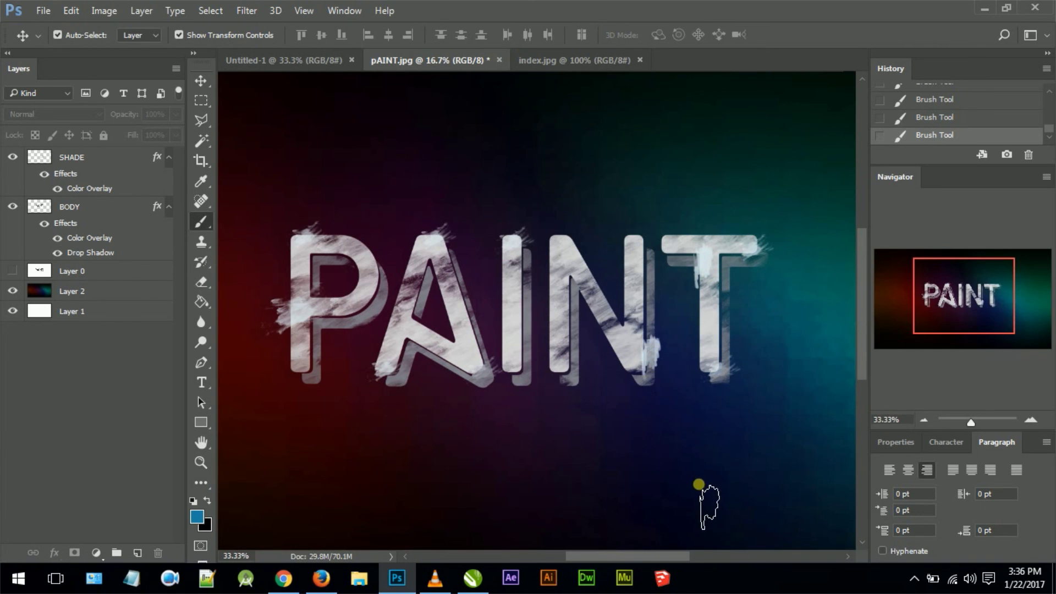
{"action": "left_click_drag", "start_coordinate": [520, 364], "coordinate": [517, 344]}
Step: Using brush preset 1441 at 155 px, paint white strokes on the P's stem and N's upper stem
{"action": "right_click", "coordinate": [567, 425]}
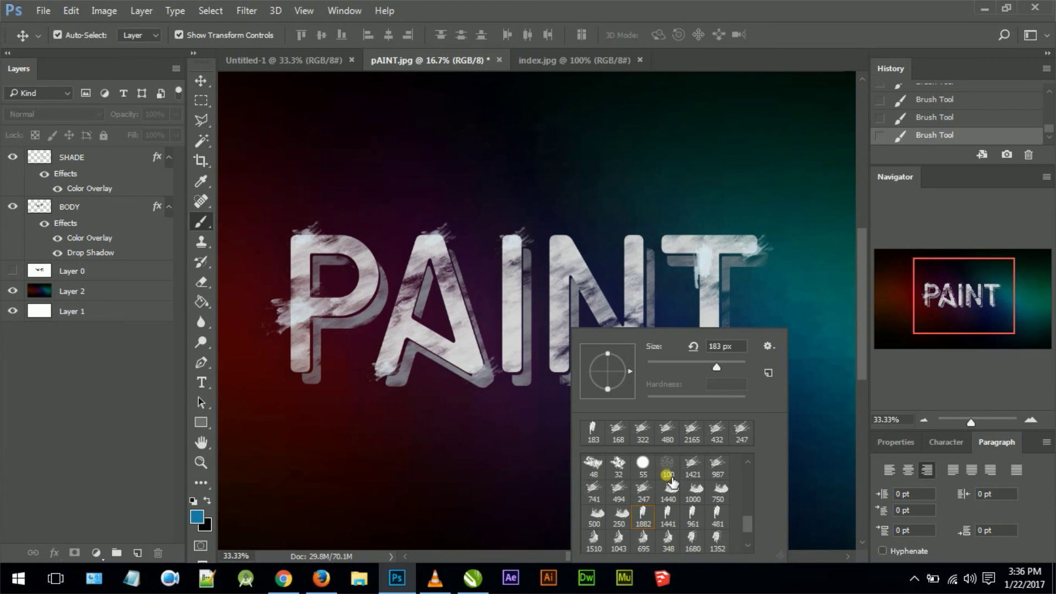
{"action": "left_click", "coordinate": [668, 514]}
{"action": "left_click_drag", "start_coordinate": [734, 367], "coordinate": [709, 367]}
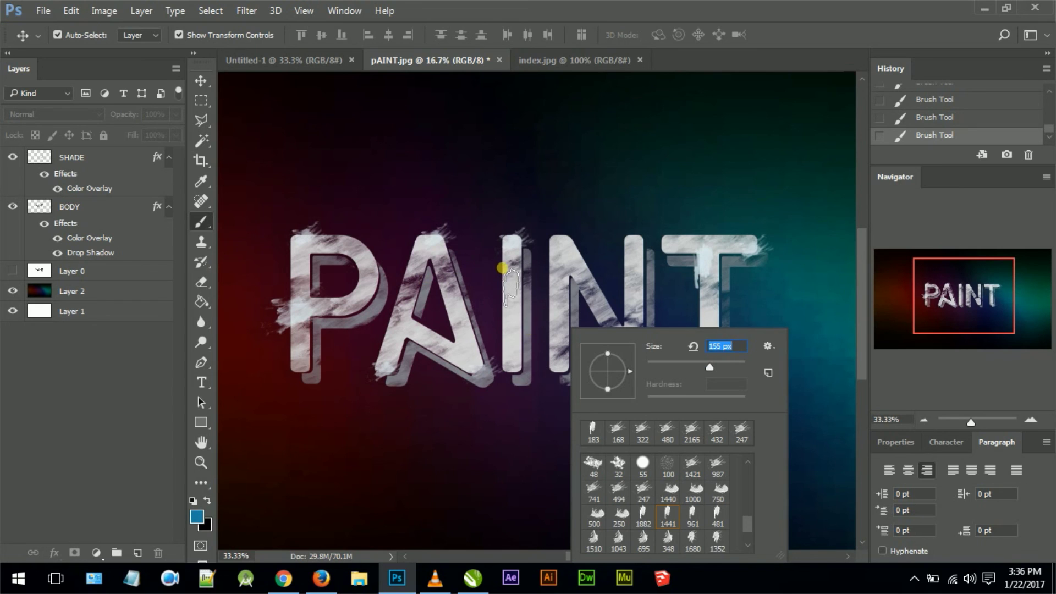
{"action": "left_click", "coordinate": [505, 256]}
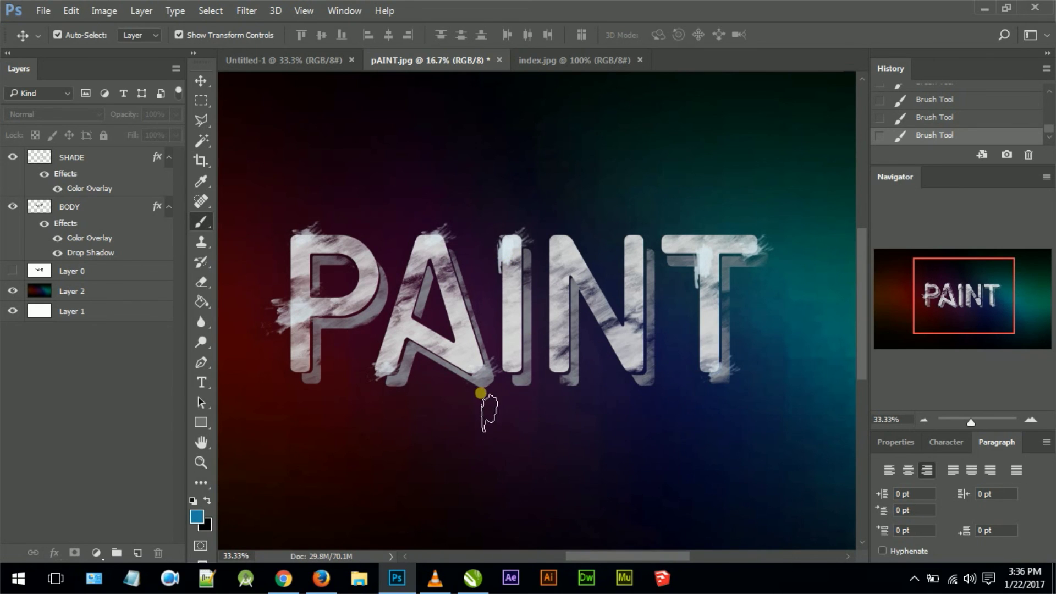
{"action": "left_click_drag", "start_coordinate": [324, 358], "coordinate": [309, 352]}
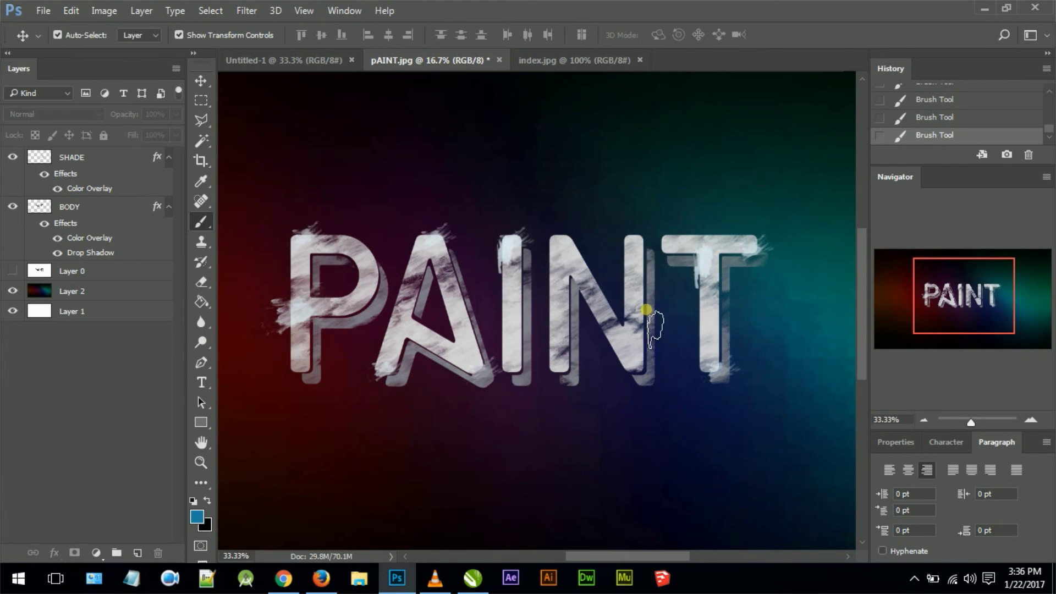
{"action": "left_click_drag", "start_coordinate": [641, 256], "coordinate": [644, 275]}
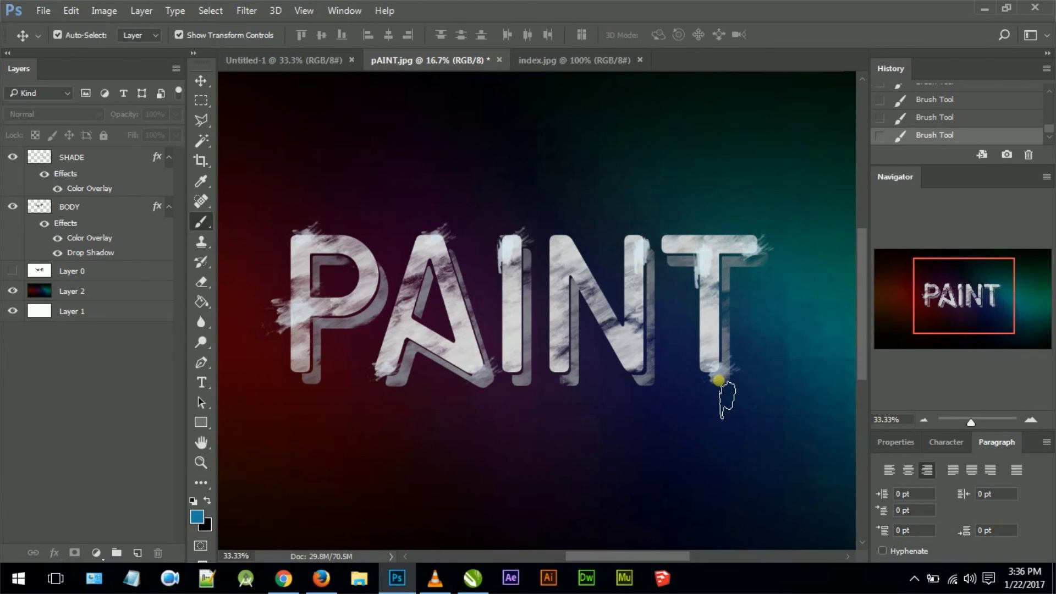
Step: With brush preset 695, dab white texture along the N's diagonal and near the I and N stems
{"action": "right_click", "coordinate": [720, 385]}
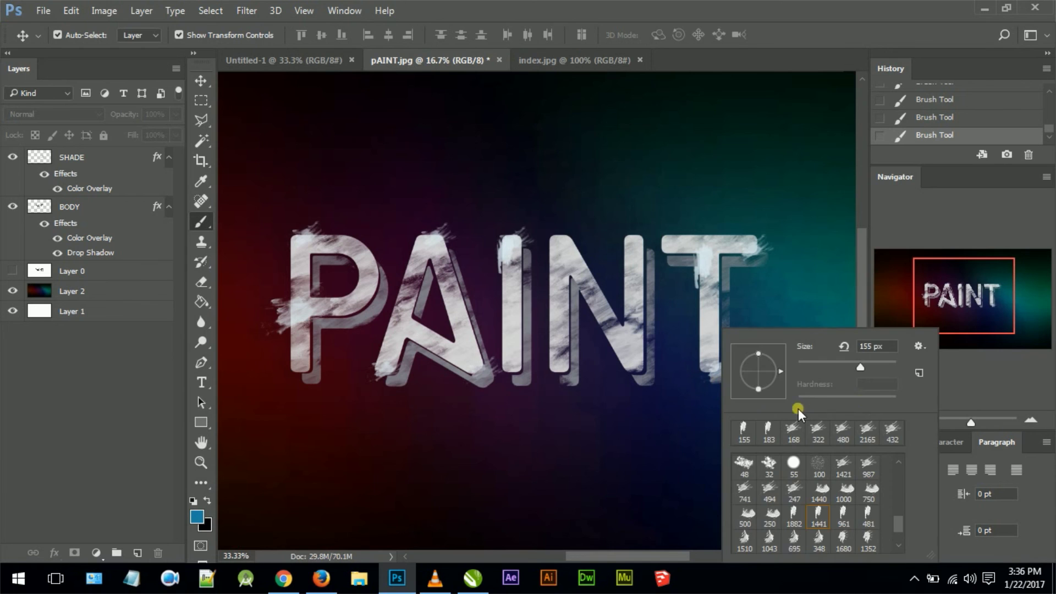
{"action": "left_click", "coordinate": [795, 533]}
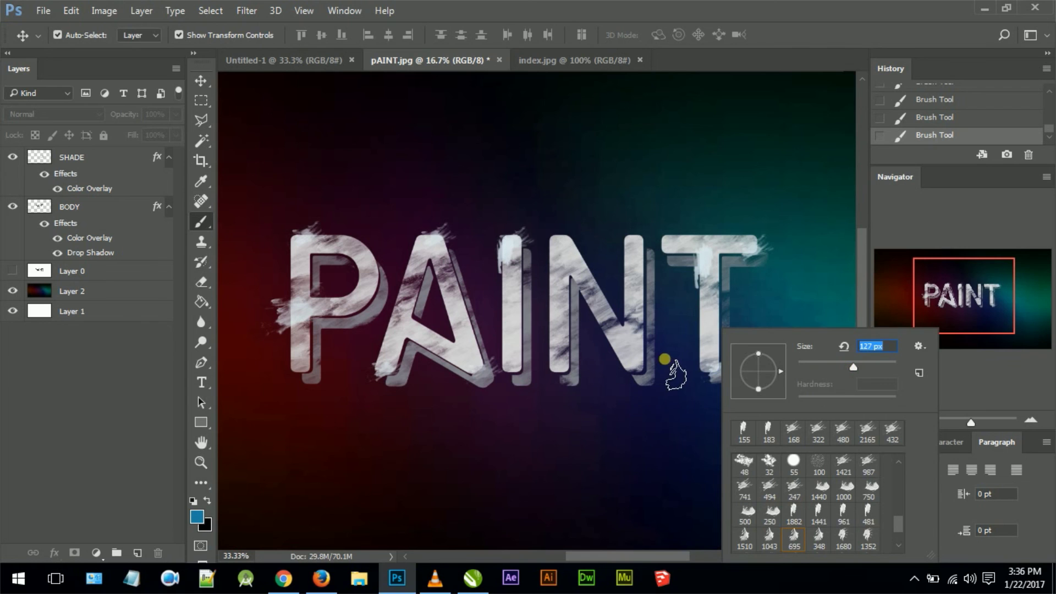
{"action": "left_click", "coordinate": [655, 355]}
{"action": "scroll", "coordinate": [704, 348], "scroll_direction": "up", "scroll_amount": 1}
{"action": "left_click", "coordinate": [632, 343]}
{"action": "scroll", "coordinate": [735, 476], "scroll_direction": "down", "scroll_amount": 2}
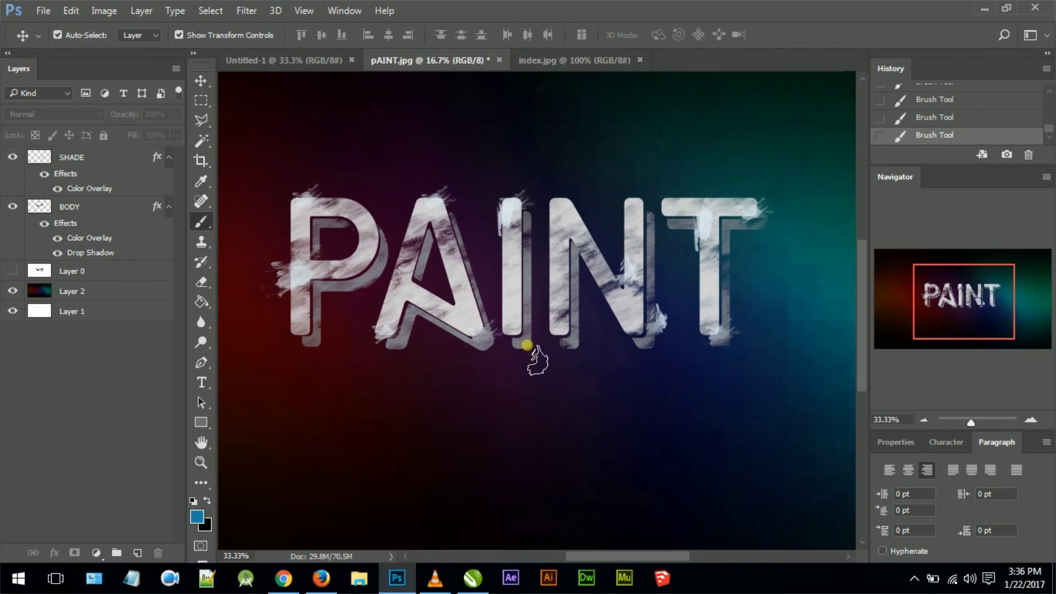
{"action": "left_click", "coordinate": [525, 321]}
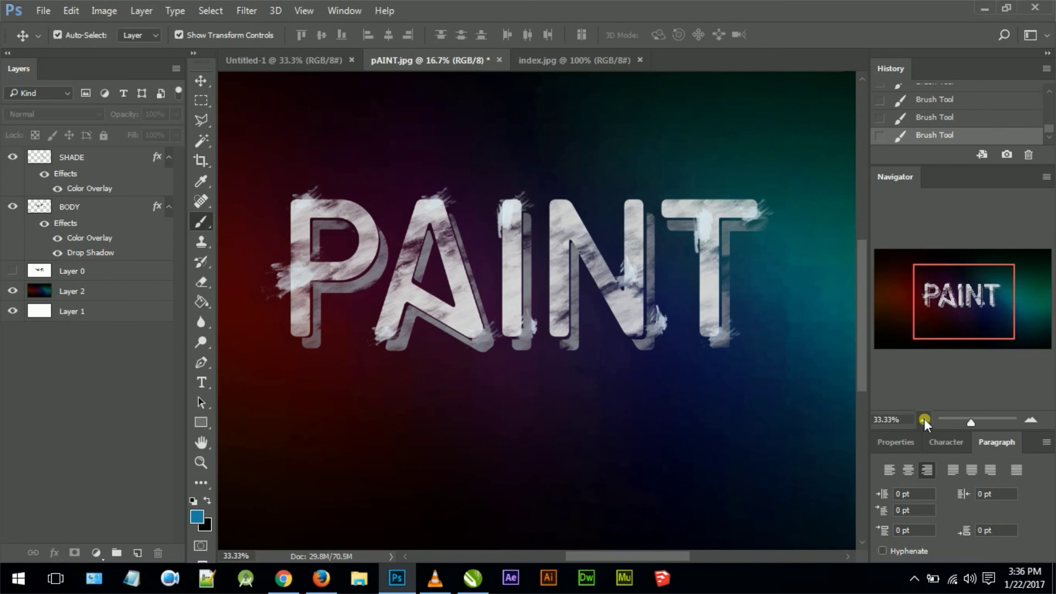
Step: Zoom back out to 16.67% to view the whole artwork, then pick the Rectangular Marquee tool
{"action": "left_click", "coordinate": [924, 419]}
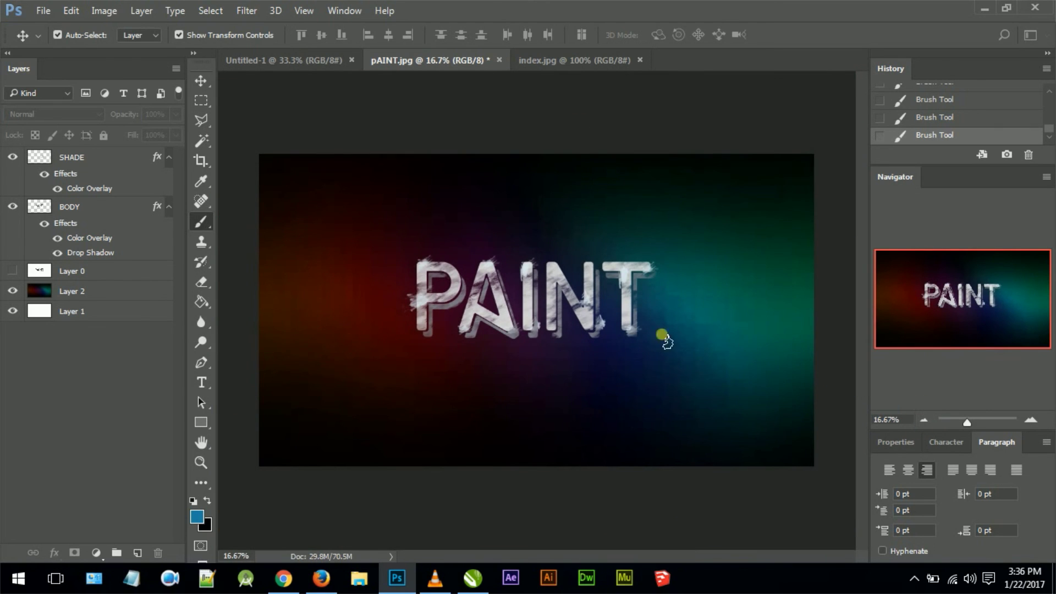
{"action": "left_click", "coordinate": [201, 100]}
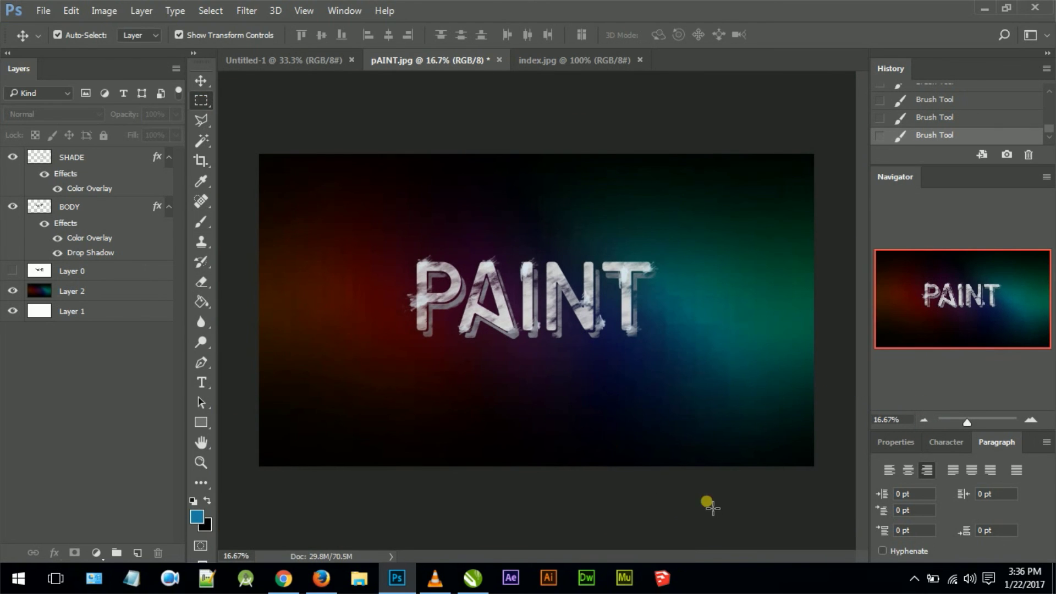